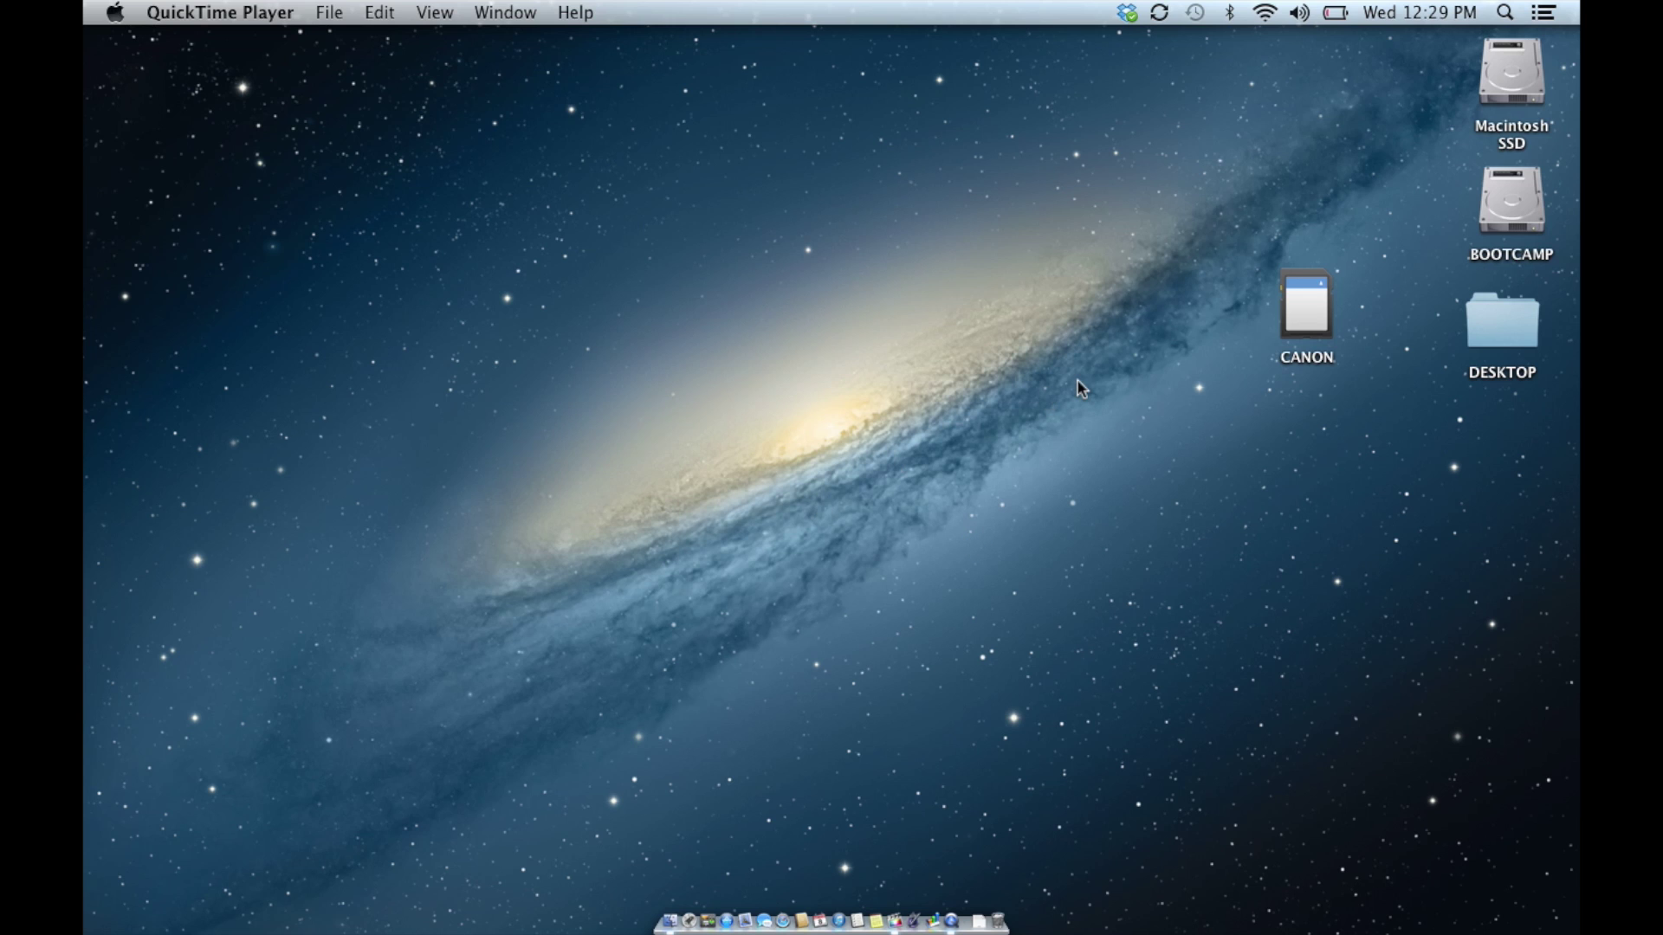
Step: Launch Final Cut Pro from the Dock, bringing up the empty TEST project
left_click(896, 922)
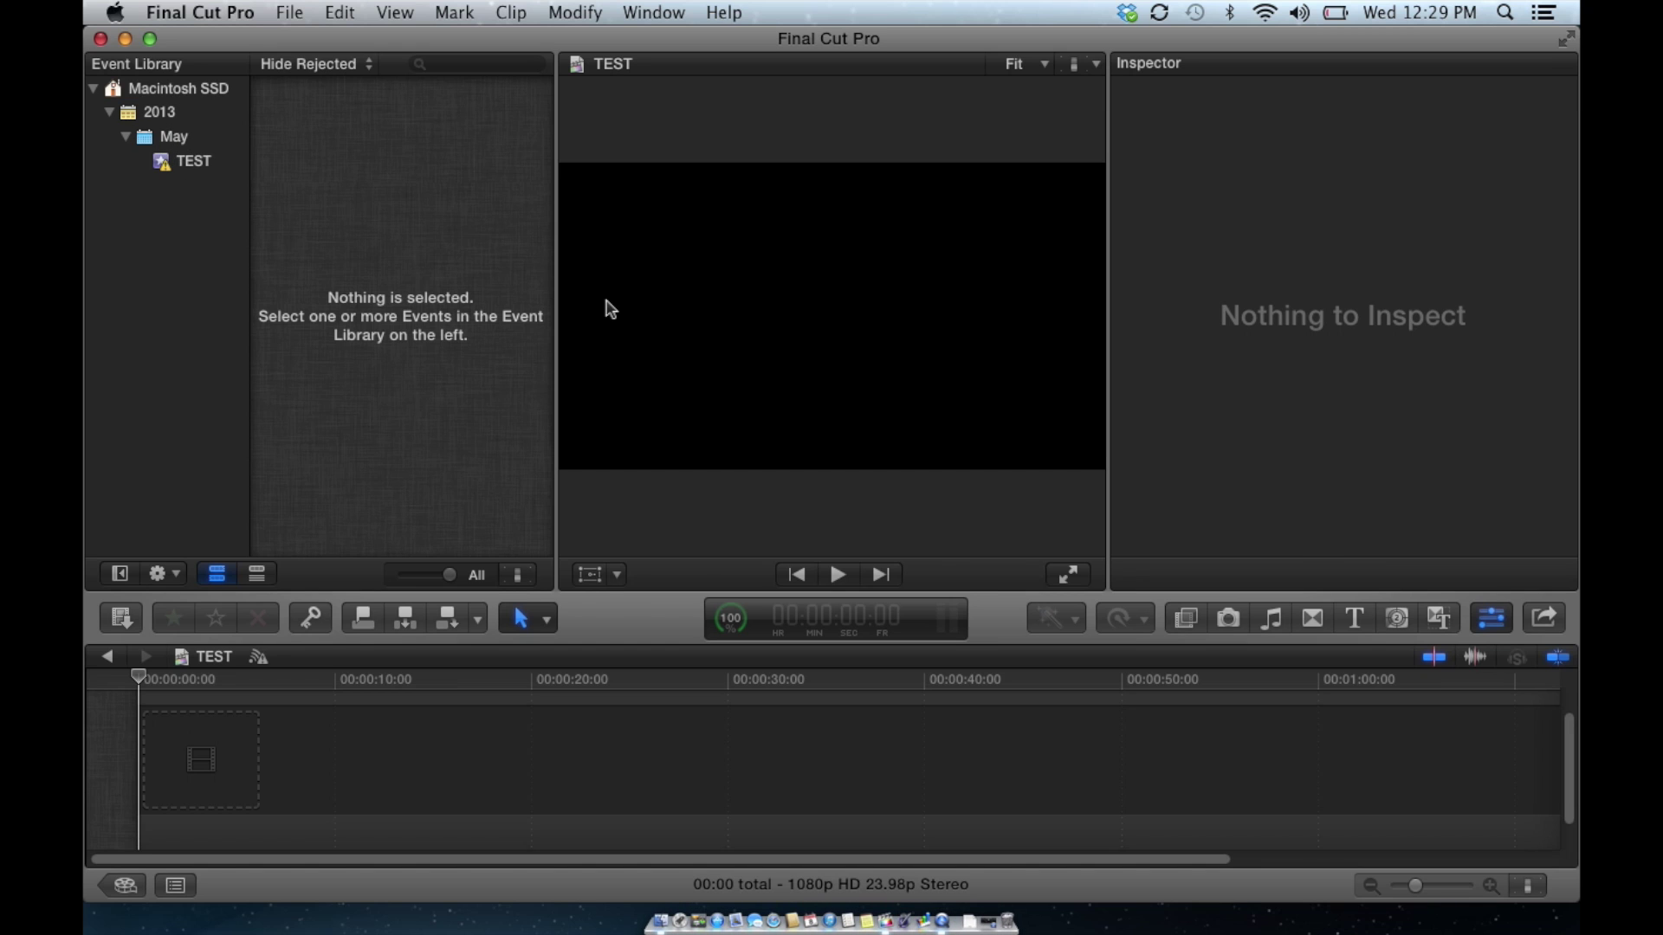
Step: Hide Final Cut Pro with Cmd+H to reveal the desktop with the CANON card
key("super+h")
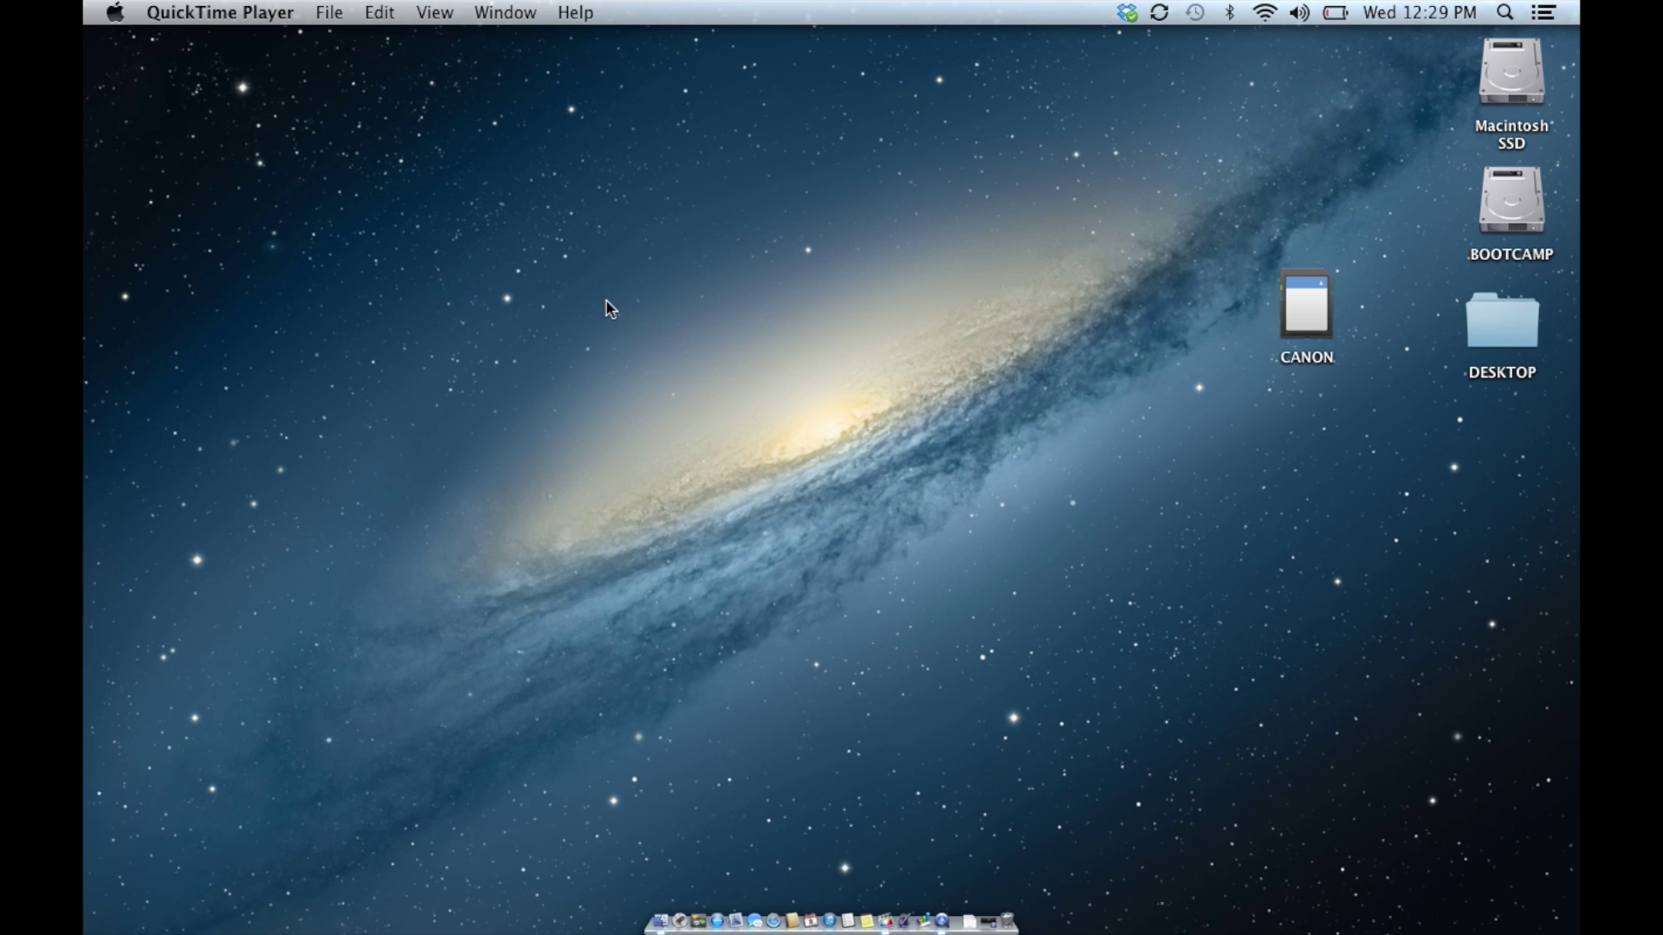
Step: Open the CANON card to view its 1.35 GB PRIVATE AVCHD package, cancelling QuickTime's clip chooser
double_click(1315, 326)
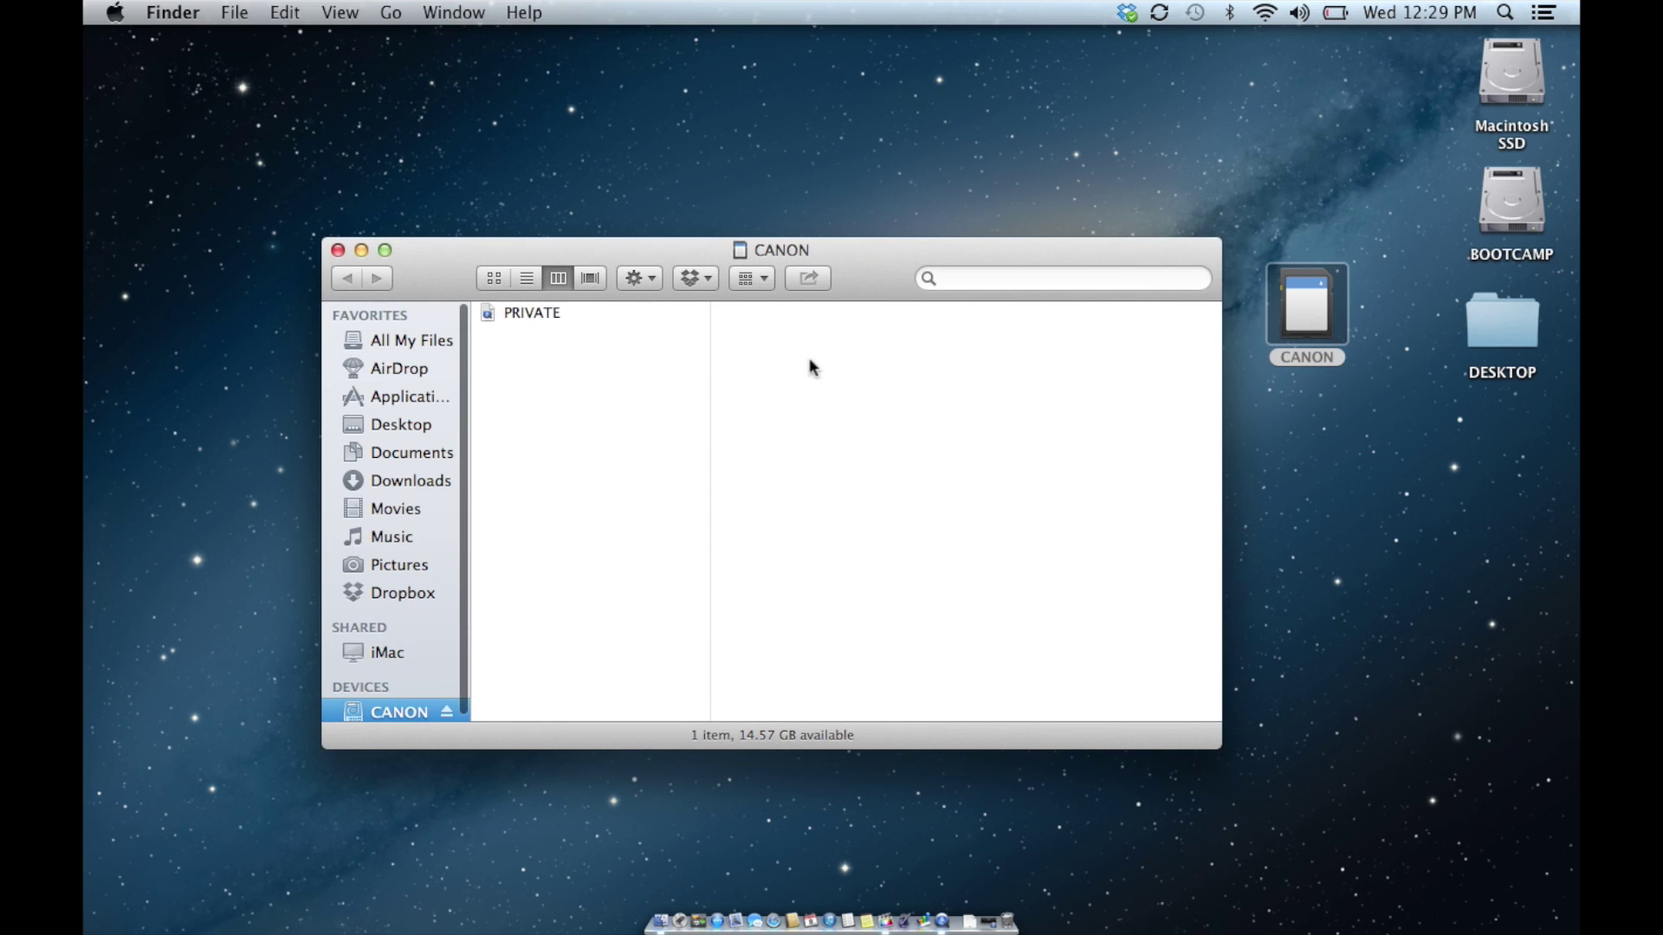
left_click(530, 312)
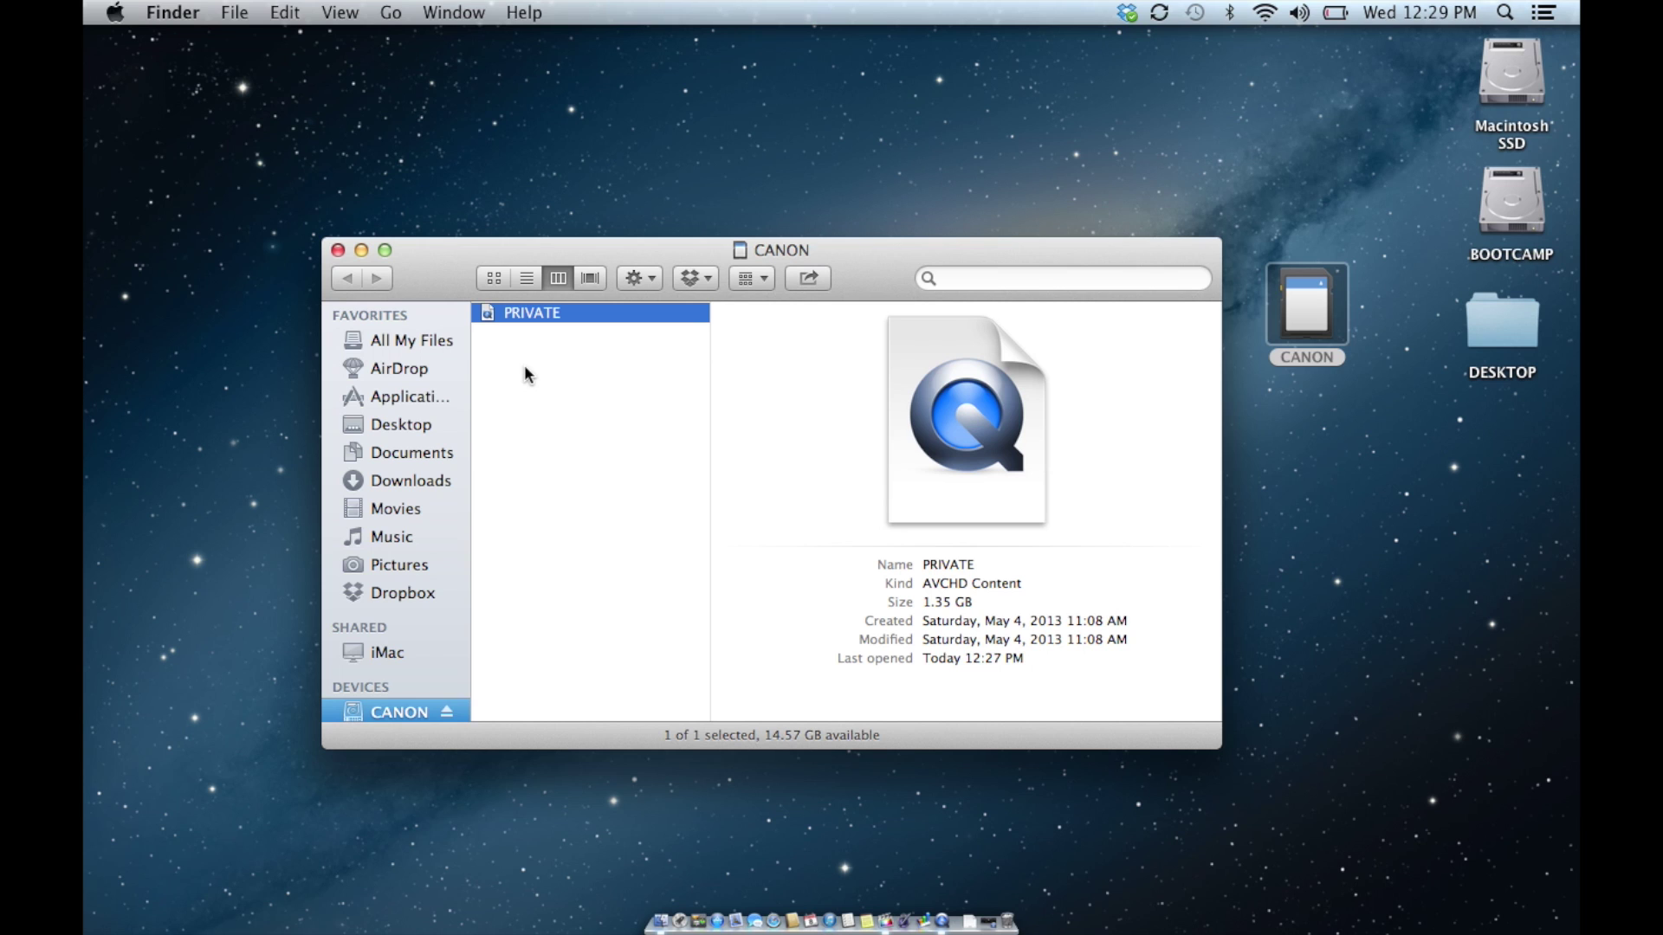
double_click(540, 312)
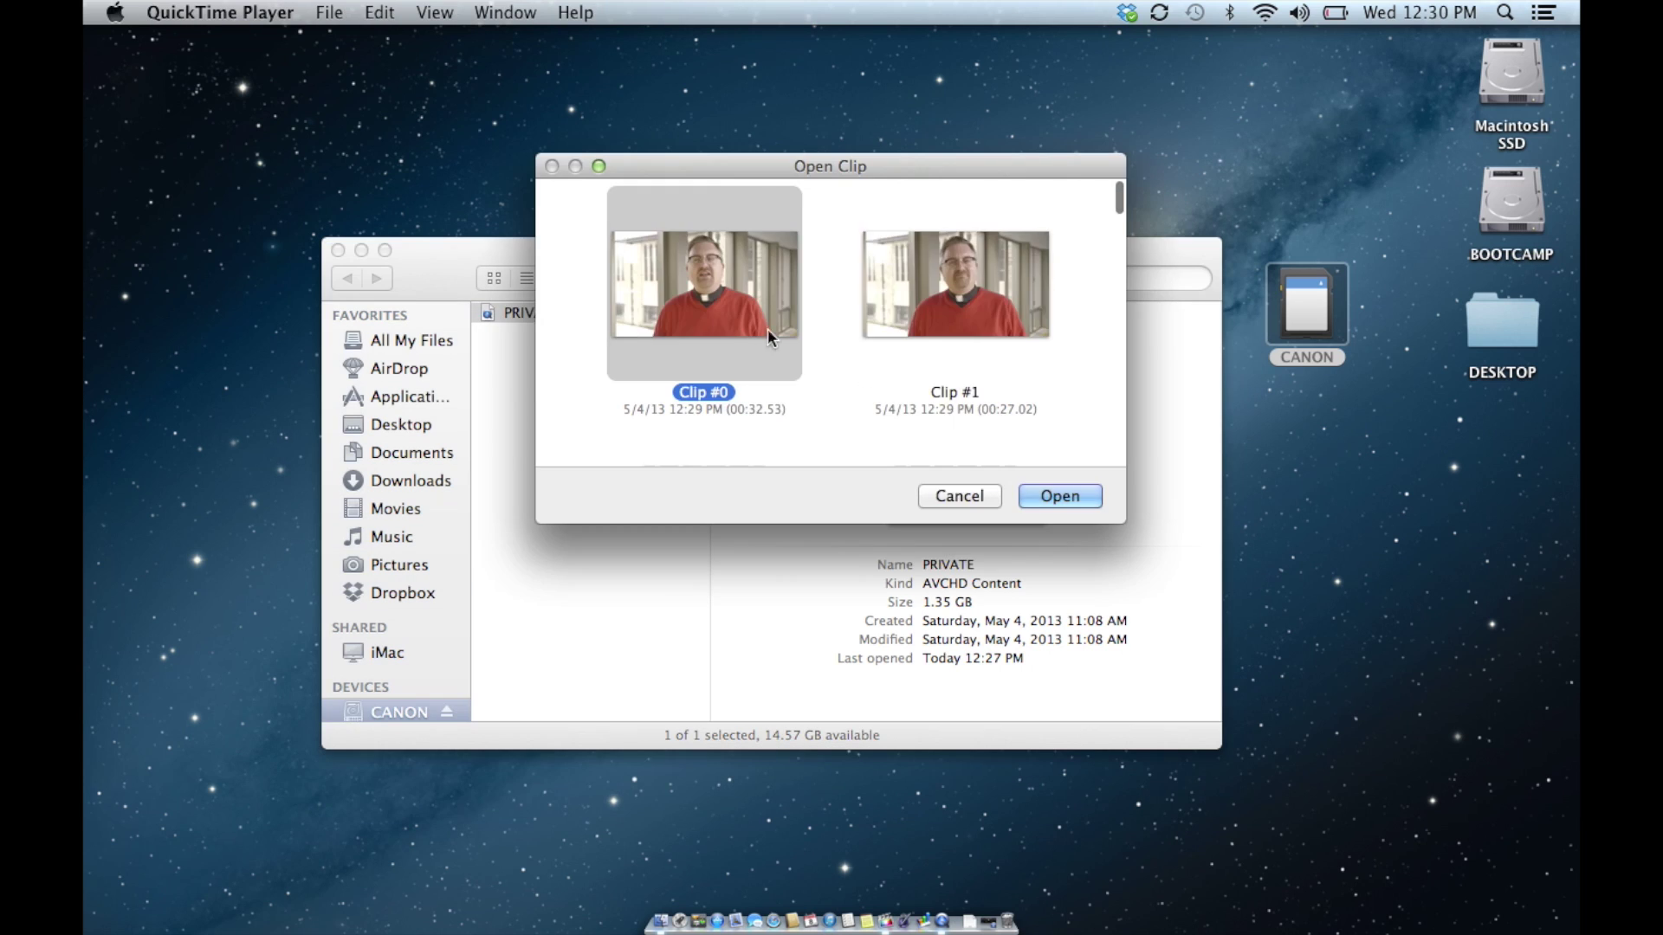
scroll(875, 355, "down", 2)
scroll(875, 355, "up", 2)
left_click(968, 497)
left_click(551, 314)
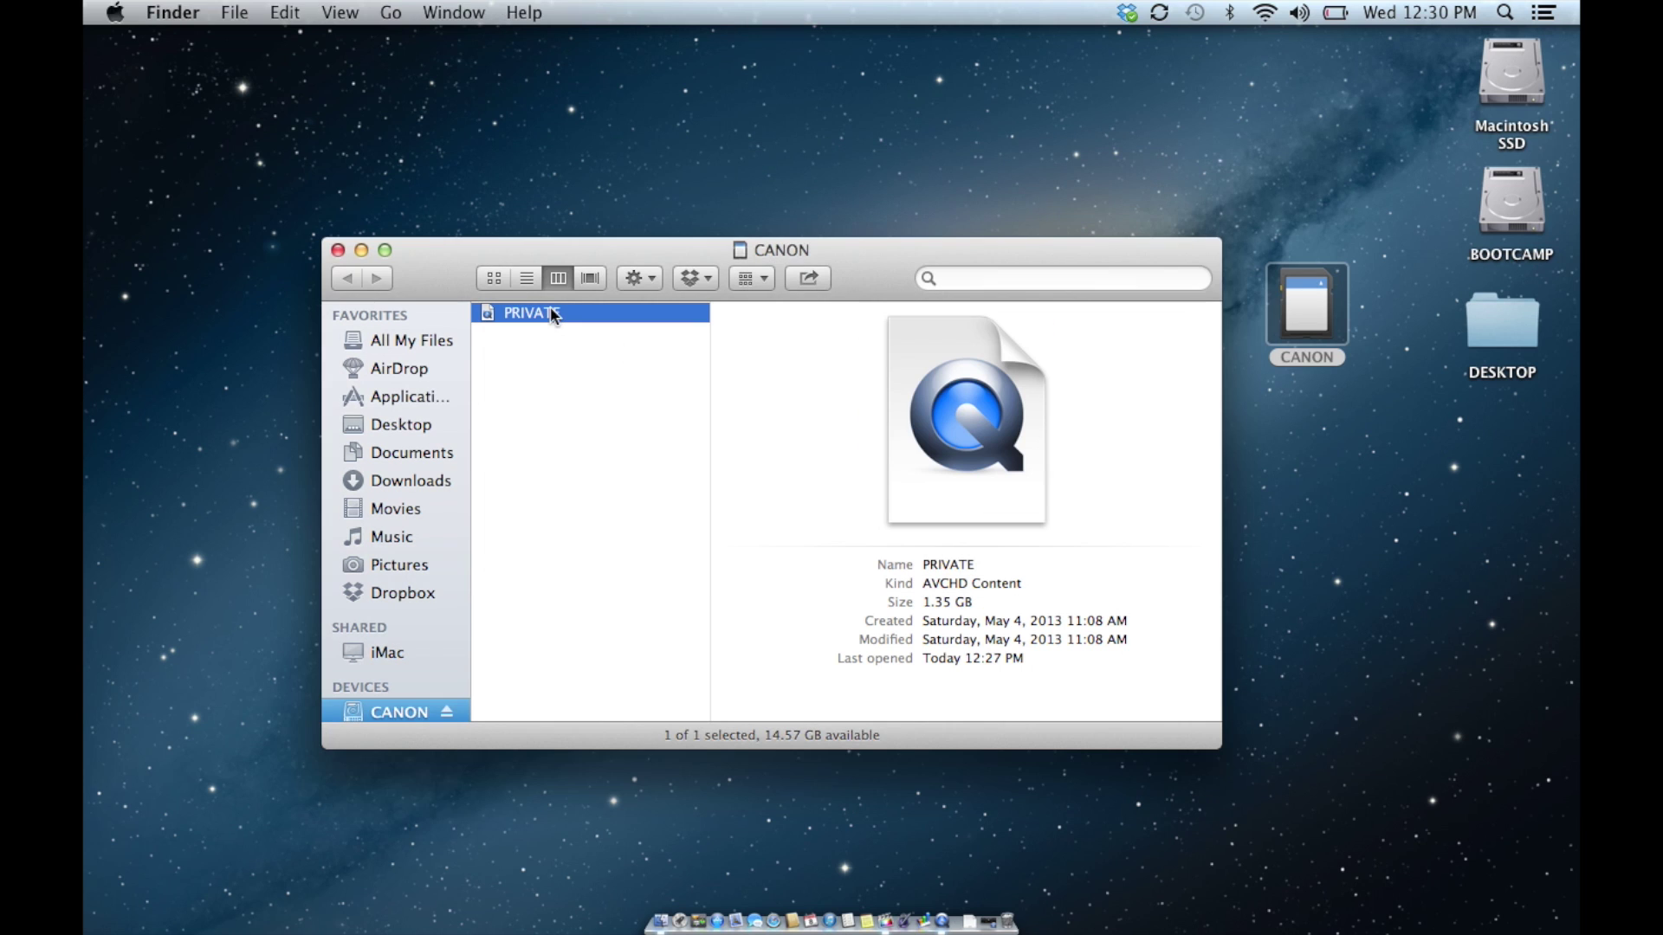
left_click(548, 334)
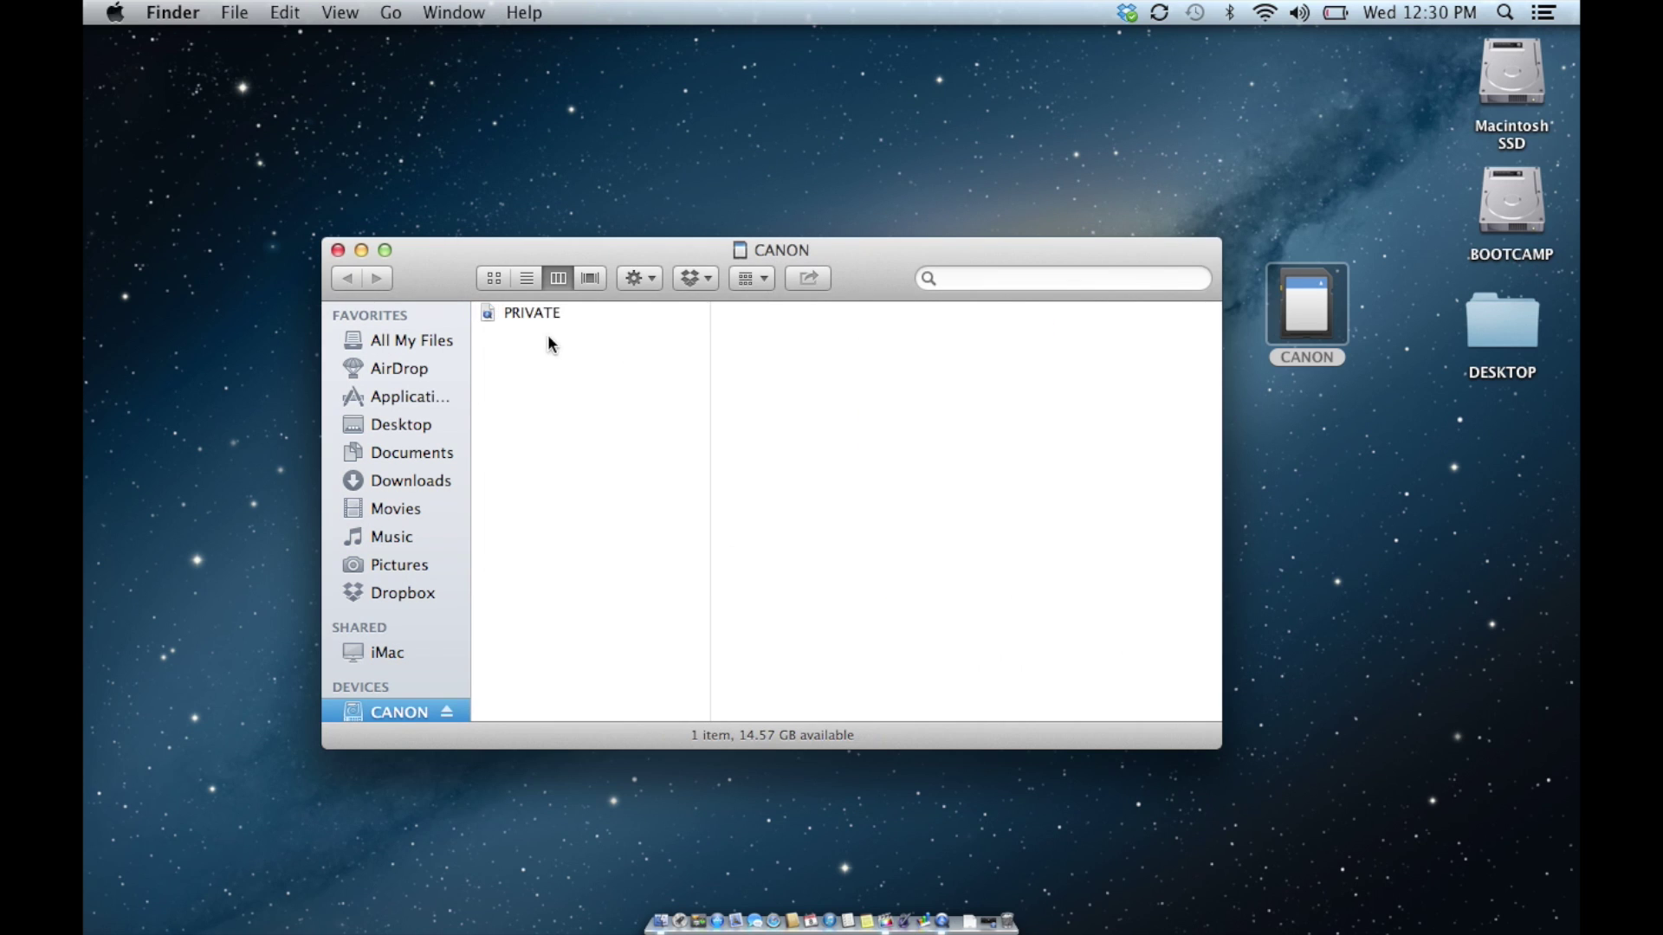
left_click(537, 315)
left_click(544, 339)
Step: Show Package Contents of PRIVATE, then AVCHD, then BDMV
left_click(531, 313)
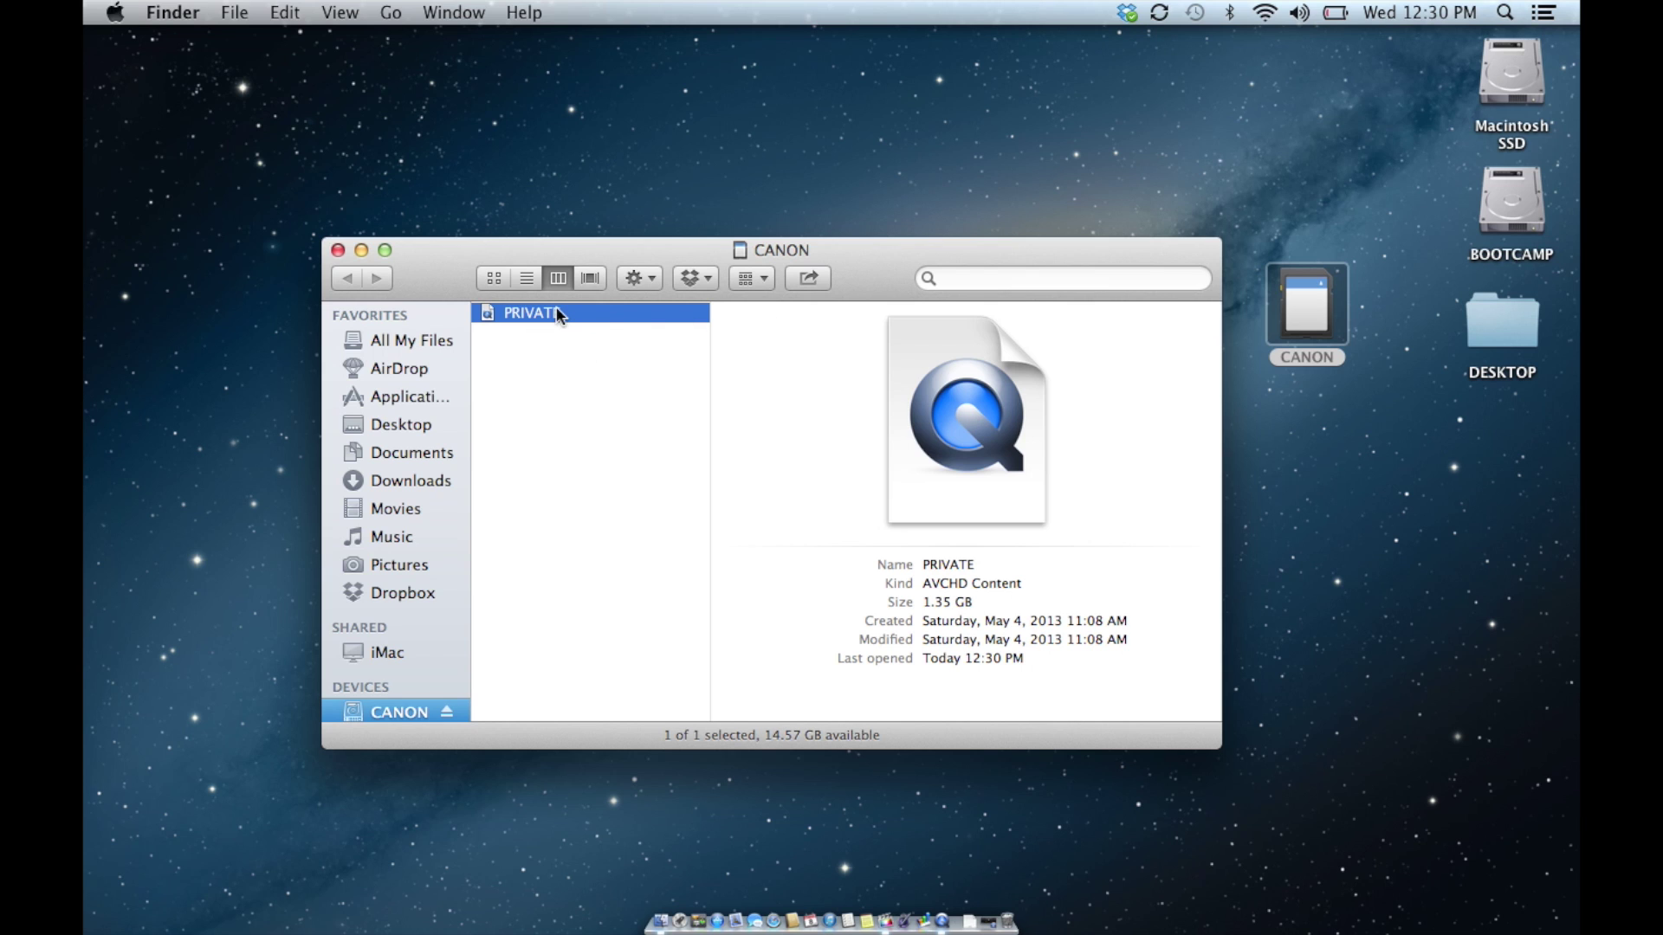
right_click(528, 317)
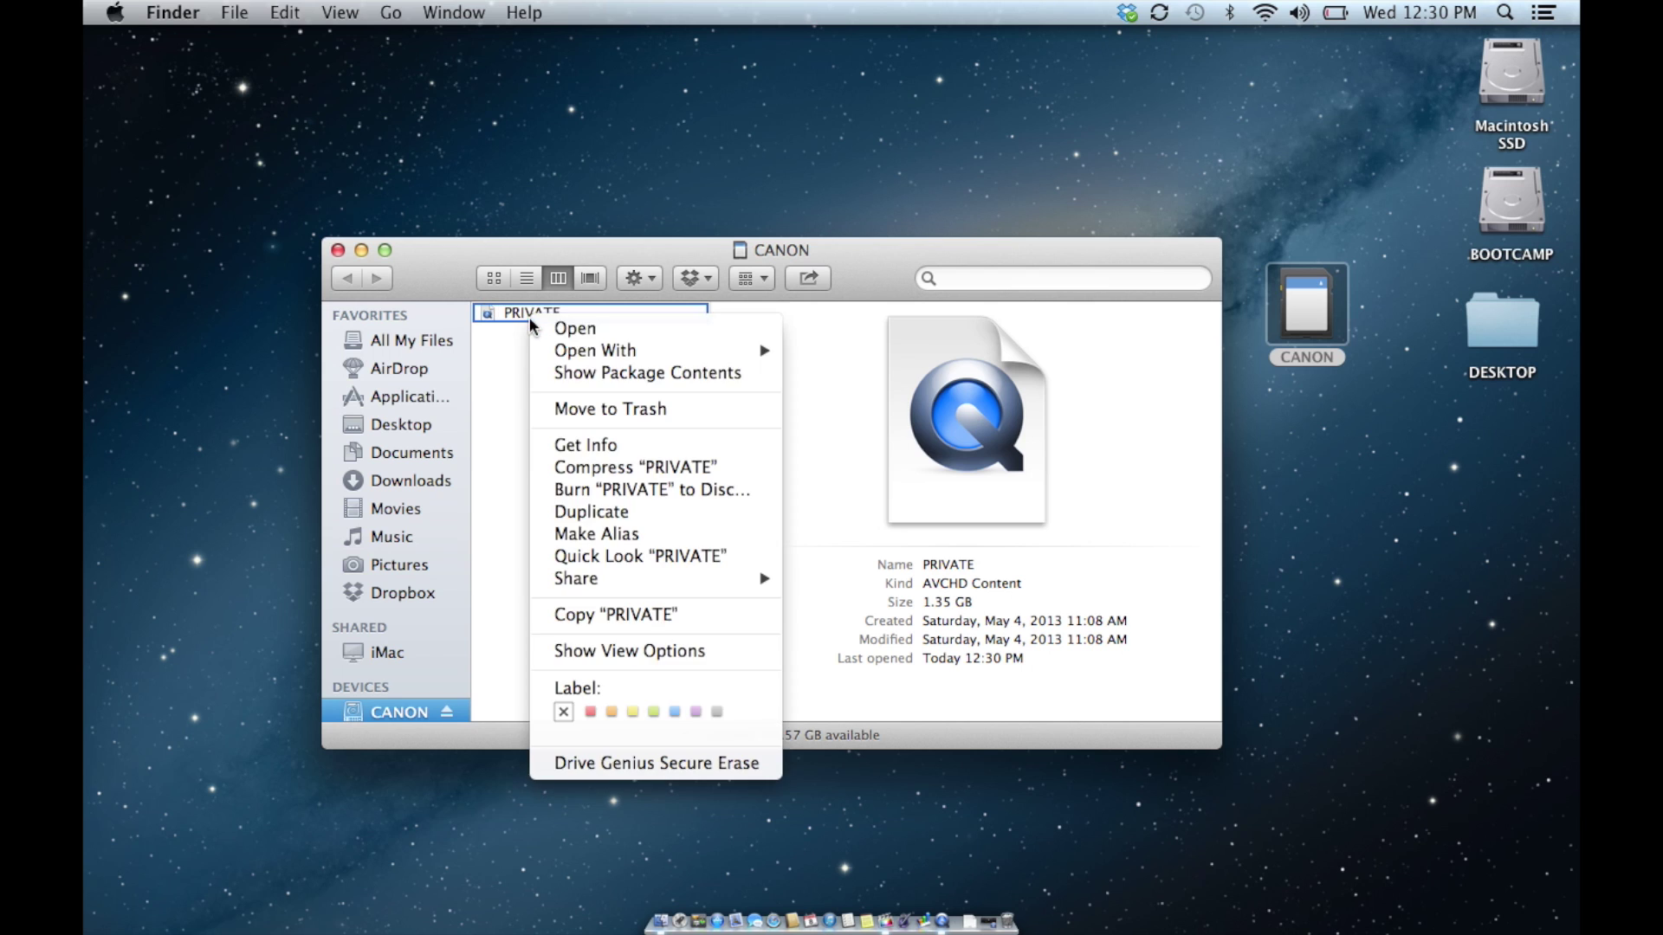
left_click(599, 369)
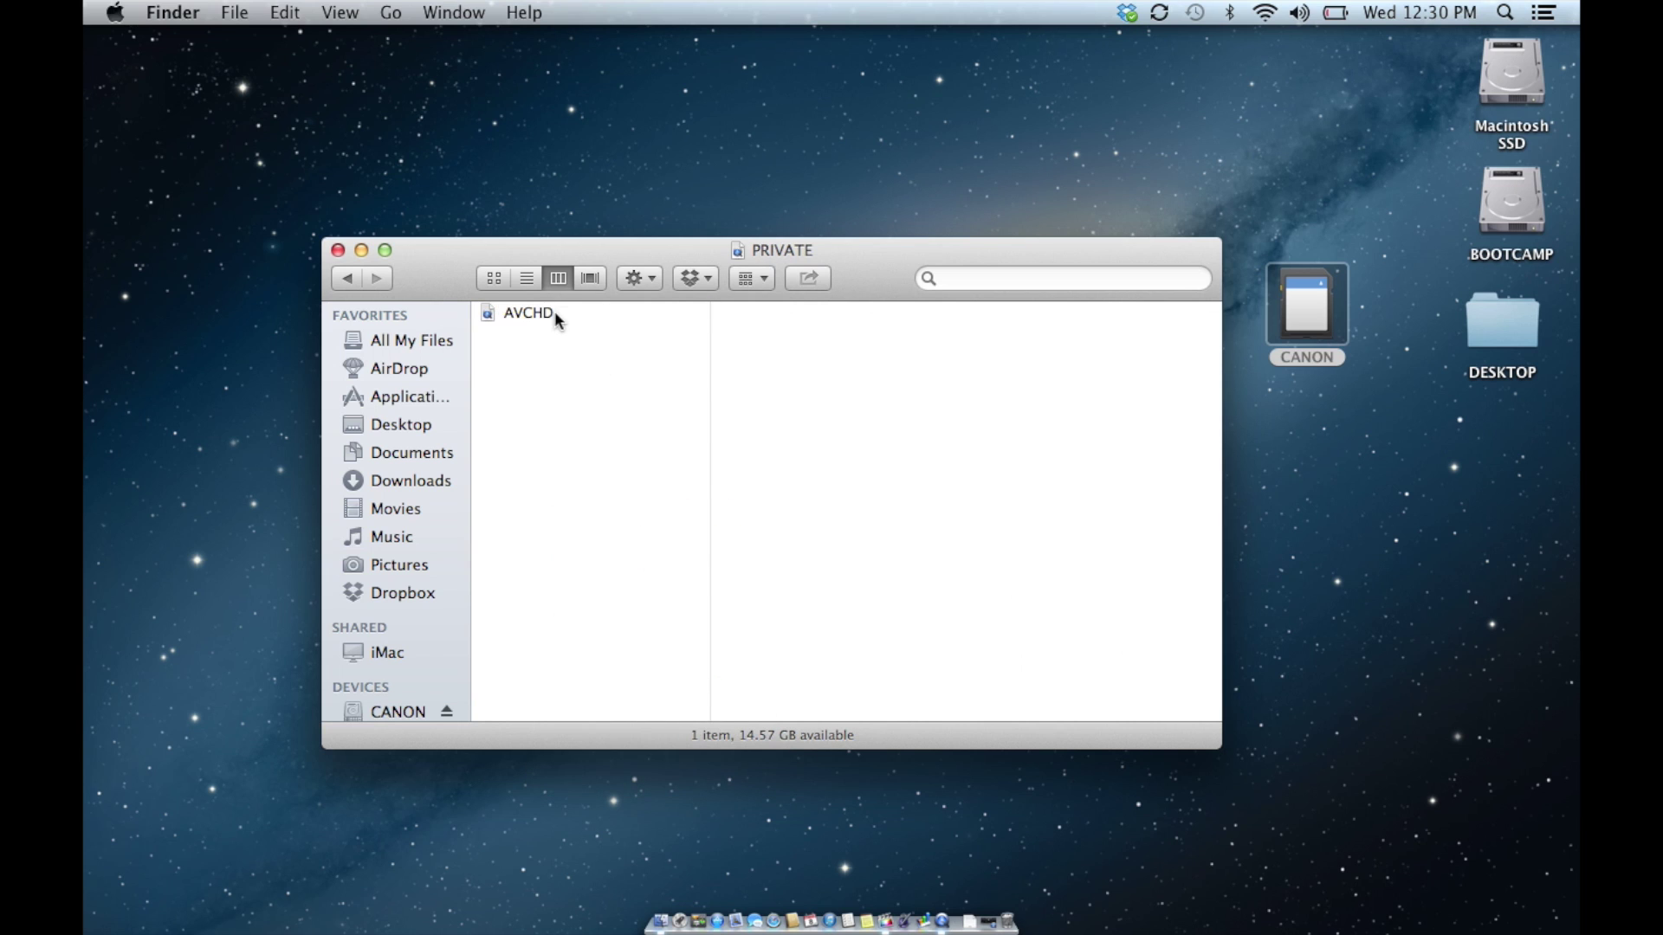
right_click(554, 312)
left_click(641, 371)
right_click(577, 313)
left_click(657, 373)
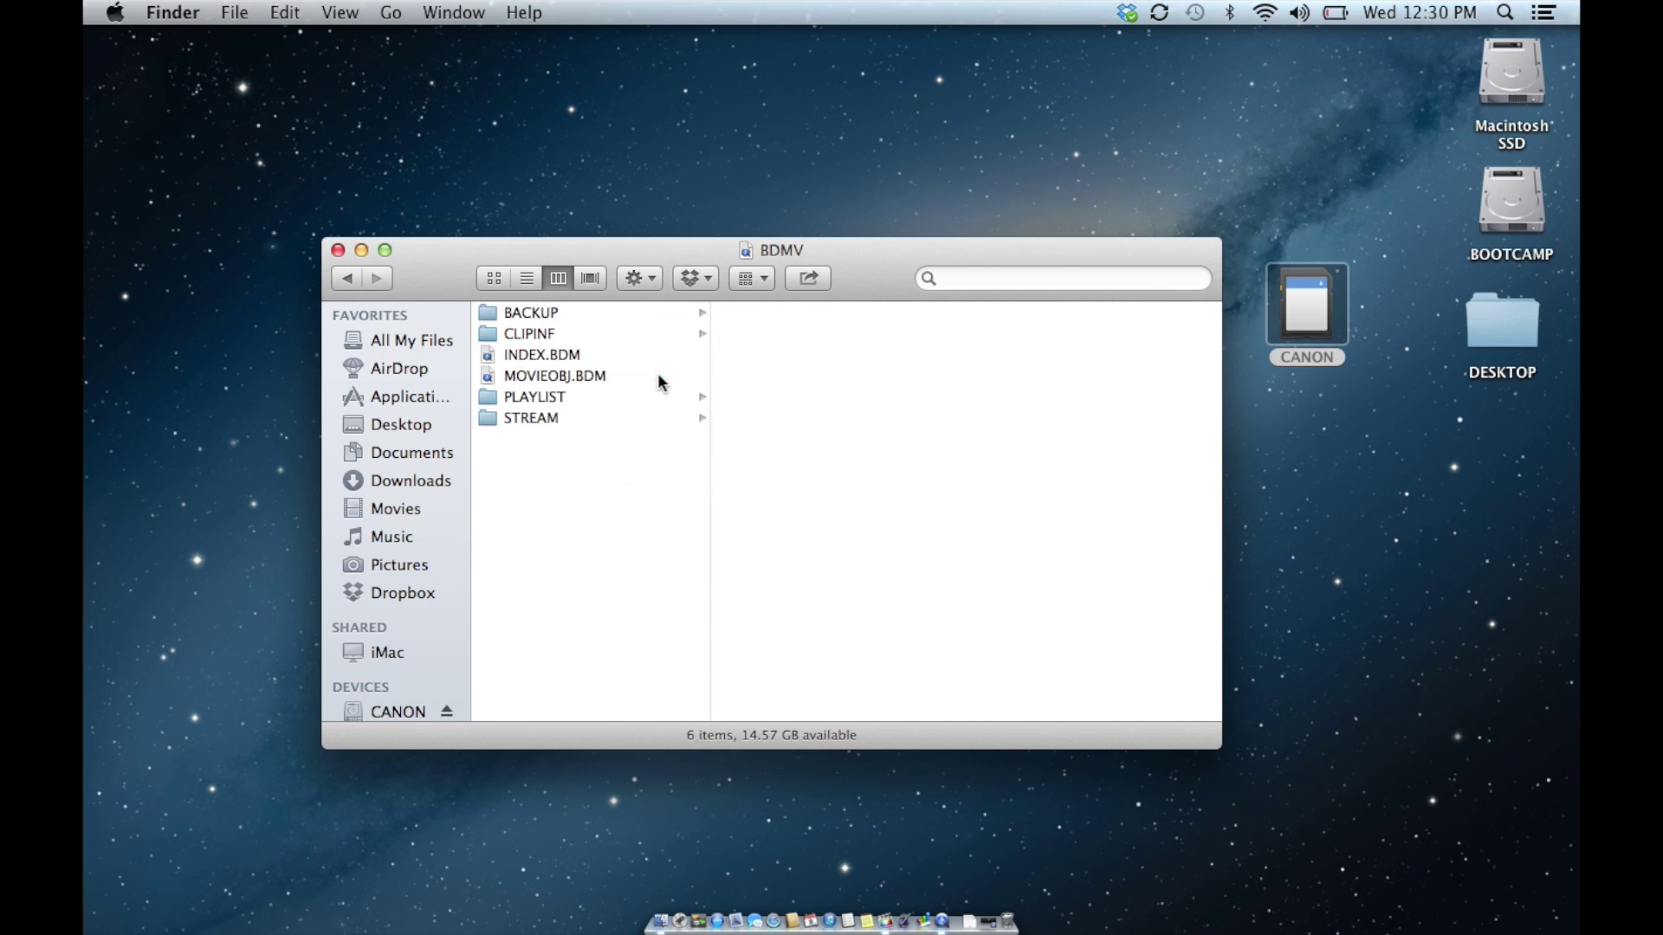
Step: Inspect PLAYLIST and the 17 .MTS clips in STREAM, then close the card window
left_click(555, 399)
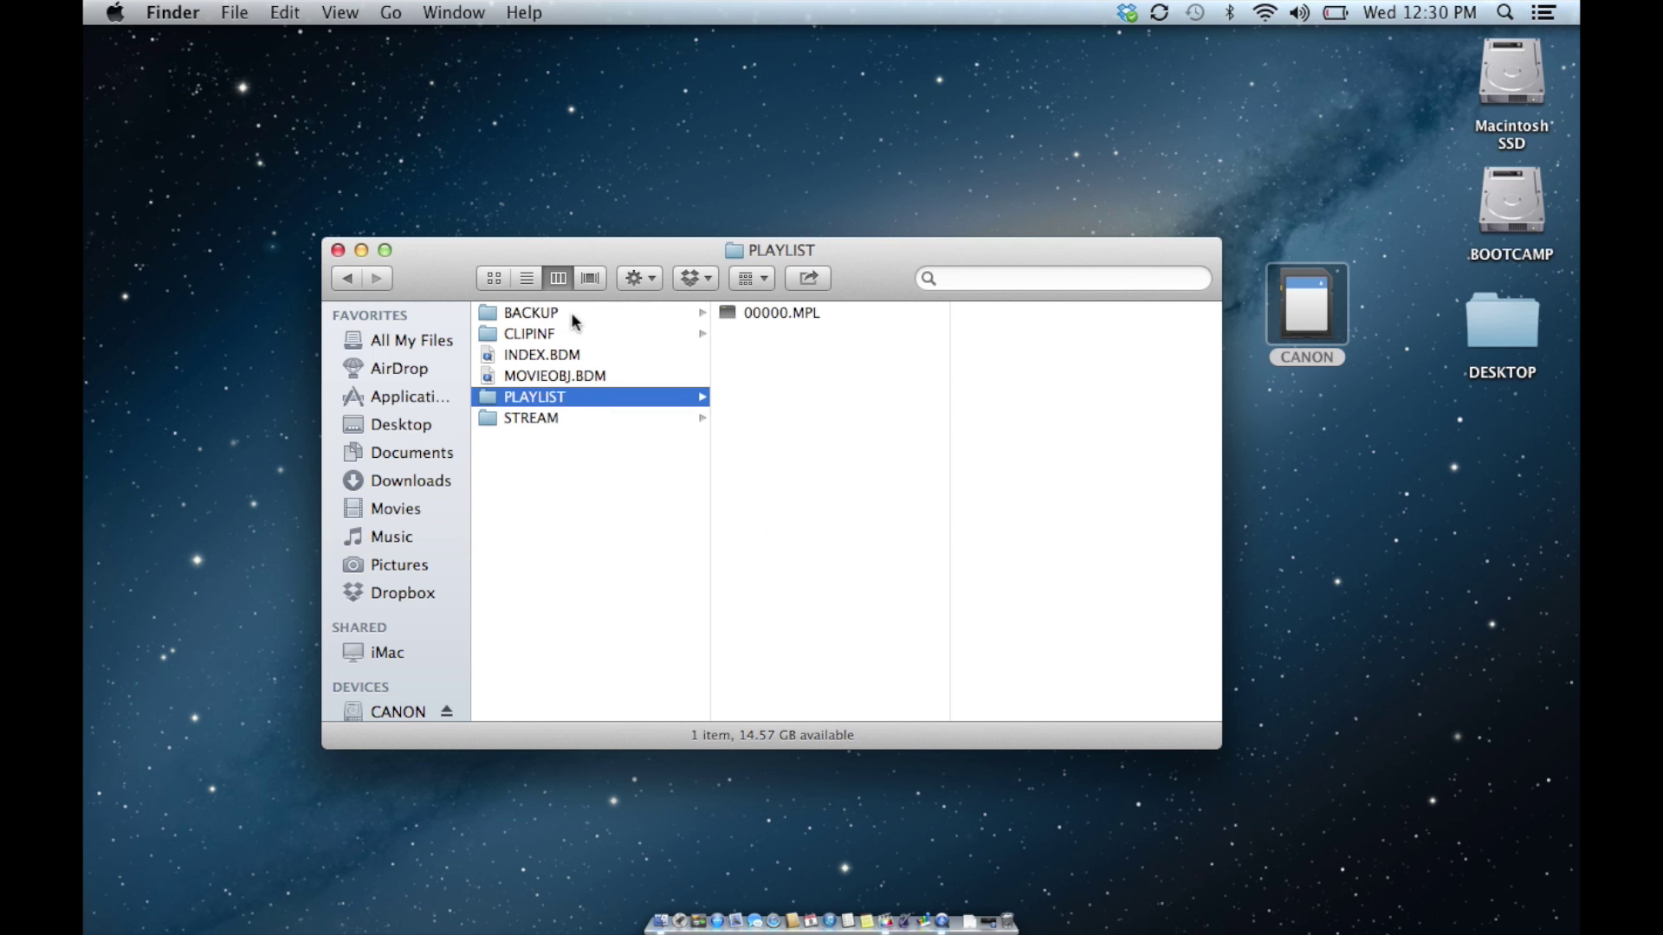
left_click(549, 420)
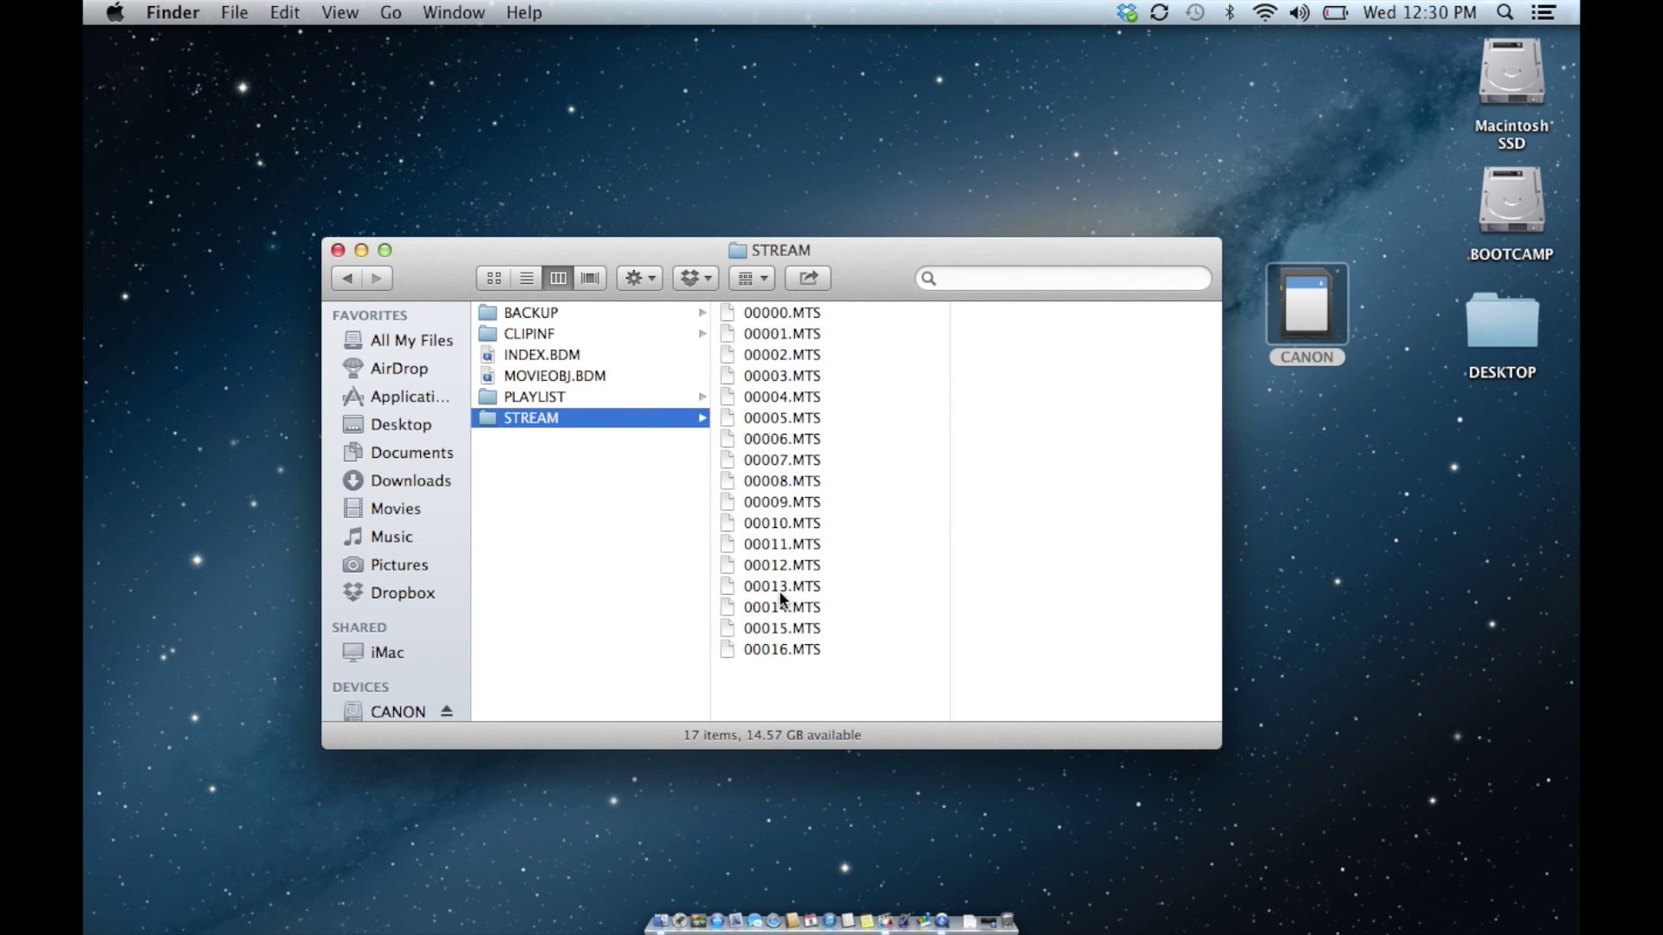
left_click(569, 455)
left_click(338, 250)
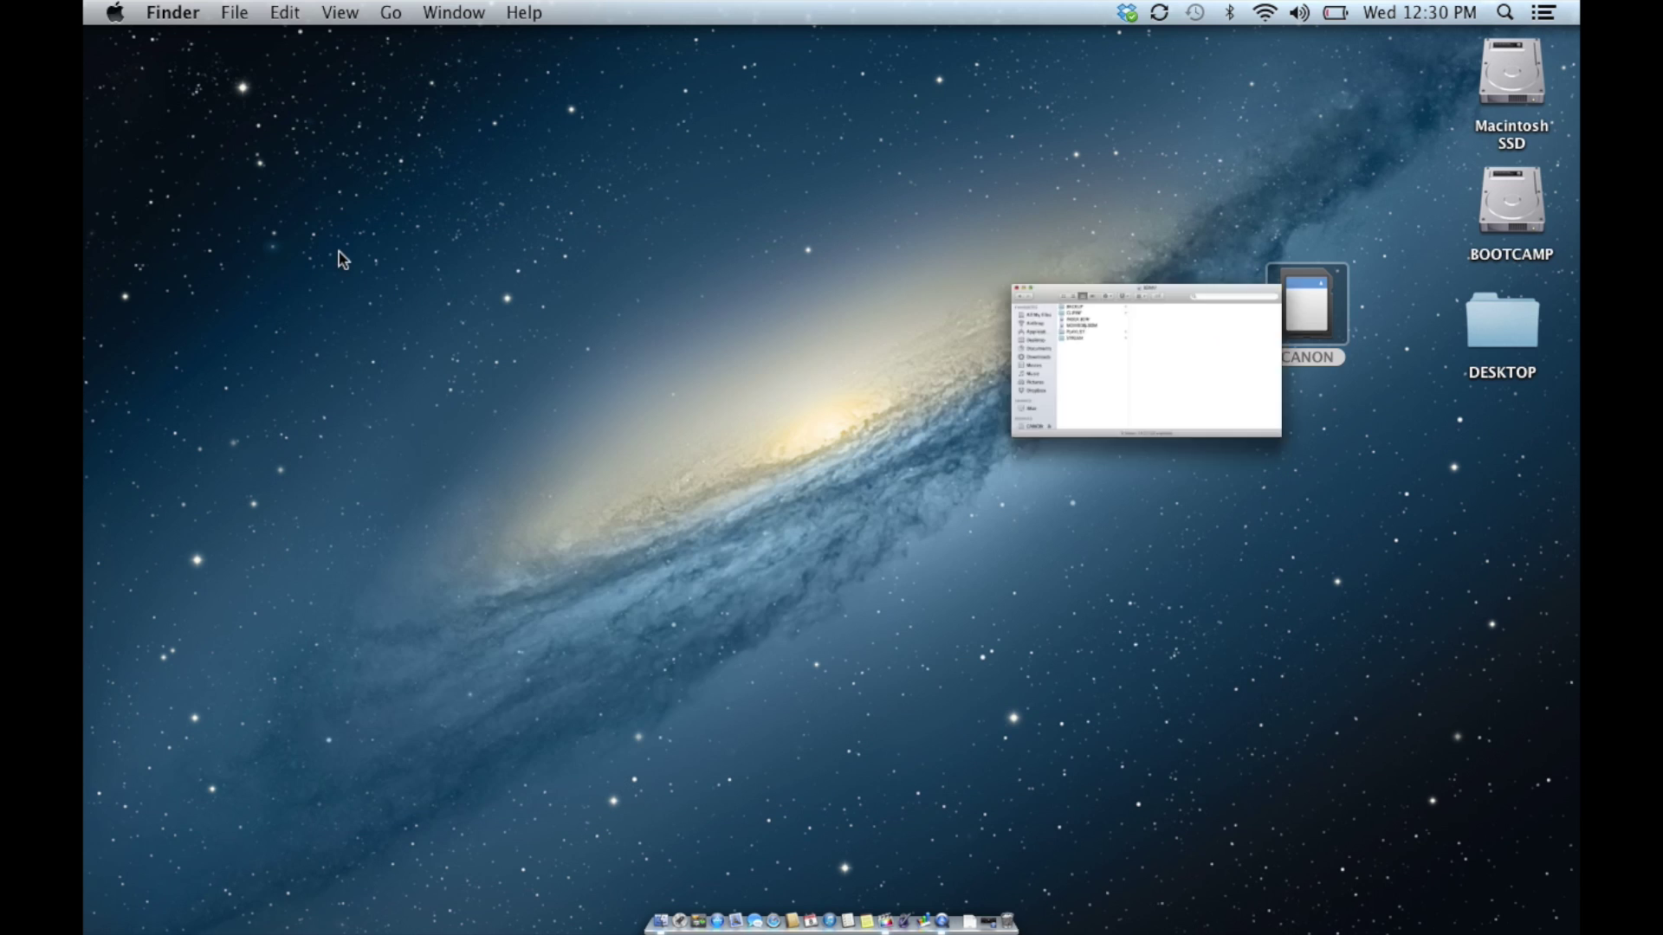
Step: Reopen the CANON card, move its window top-left, and open a second Finder window
double_click(1286, 304)
left_click(537, 313)
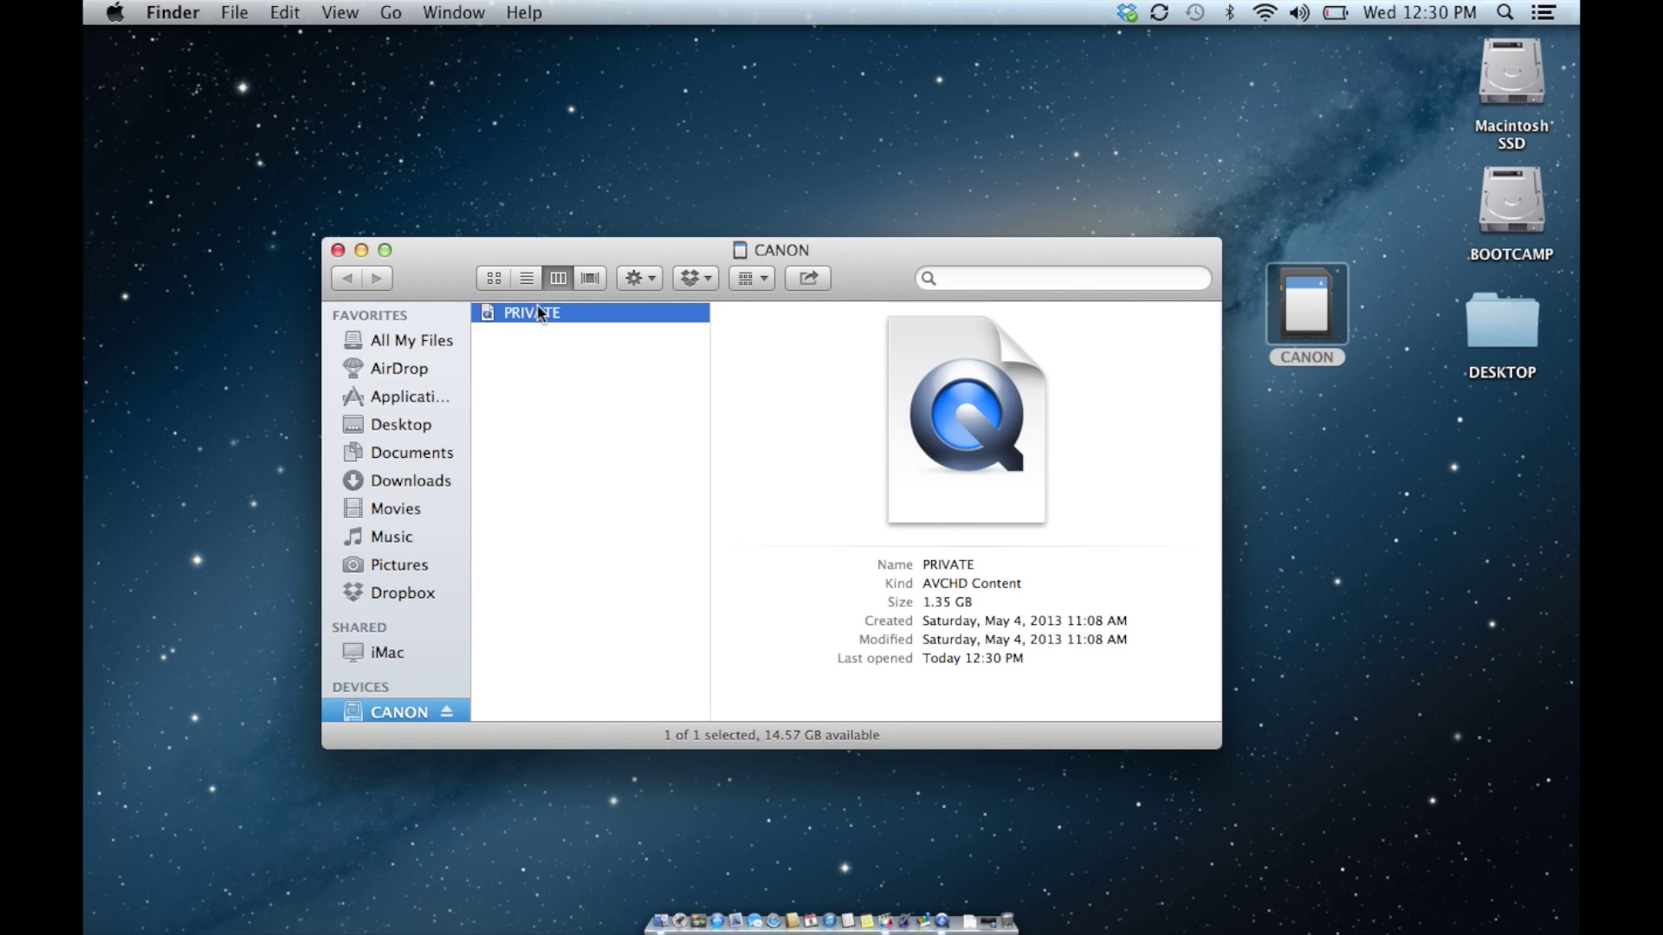
left_click_drag(830, 275, 698, 87)
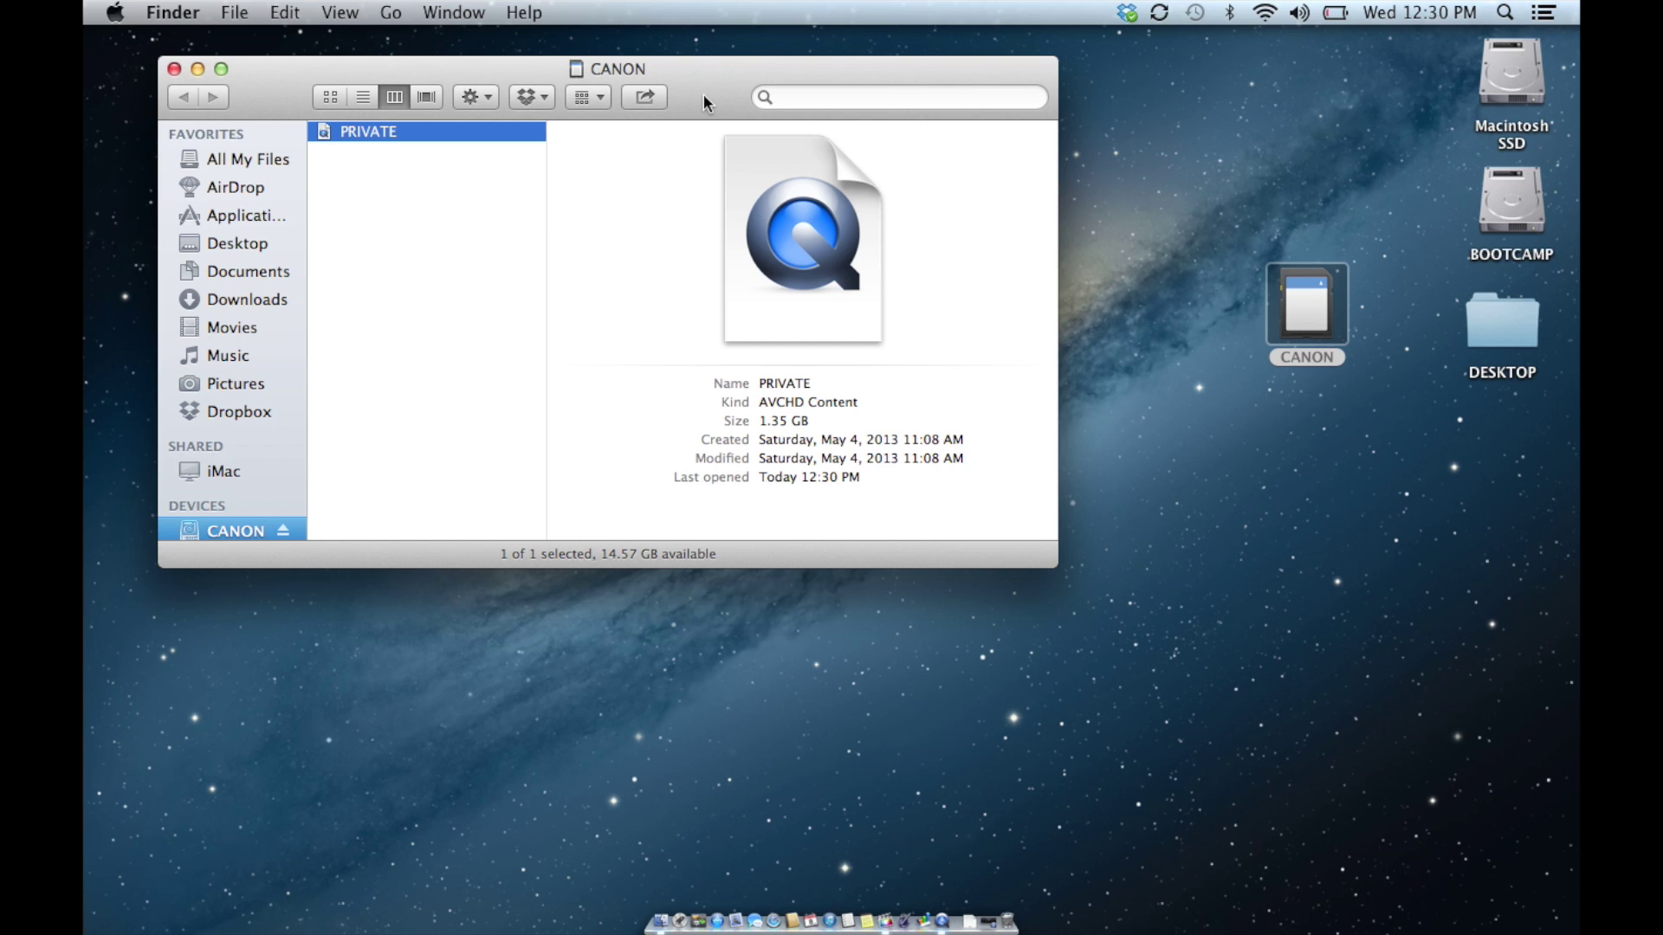
key("super+n")
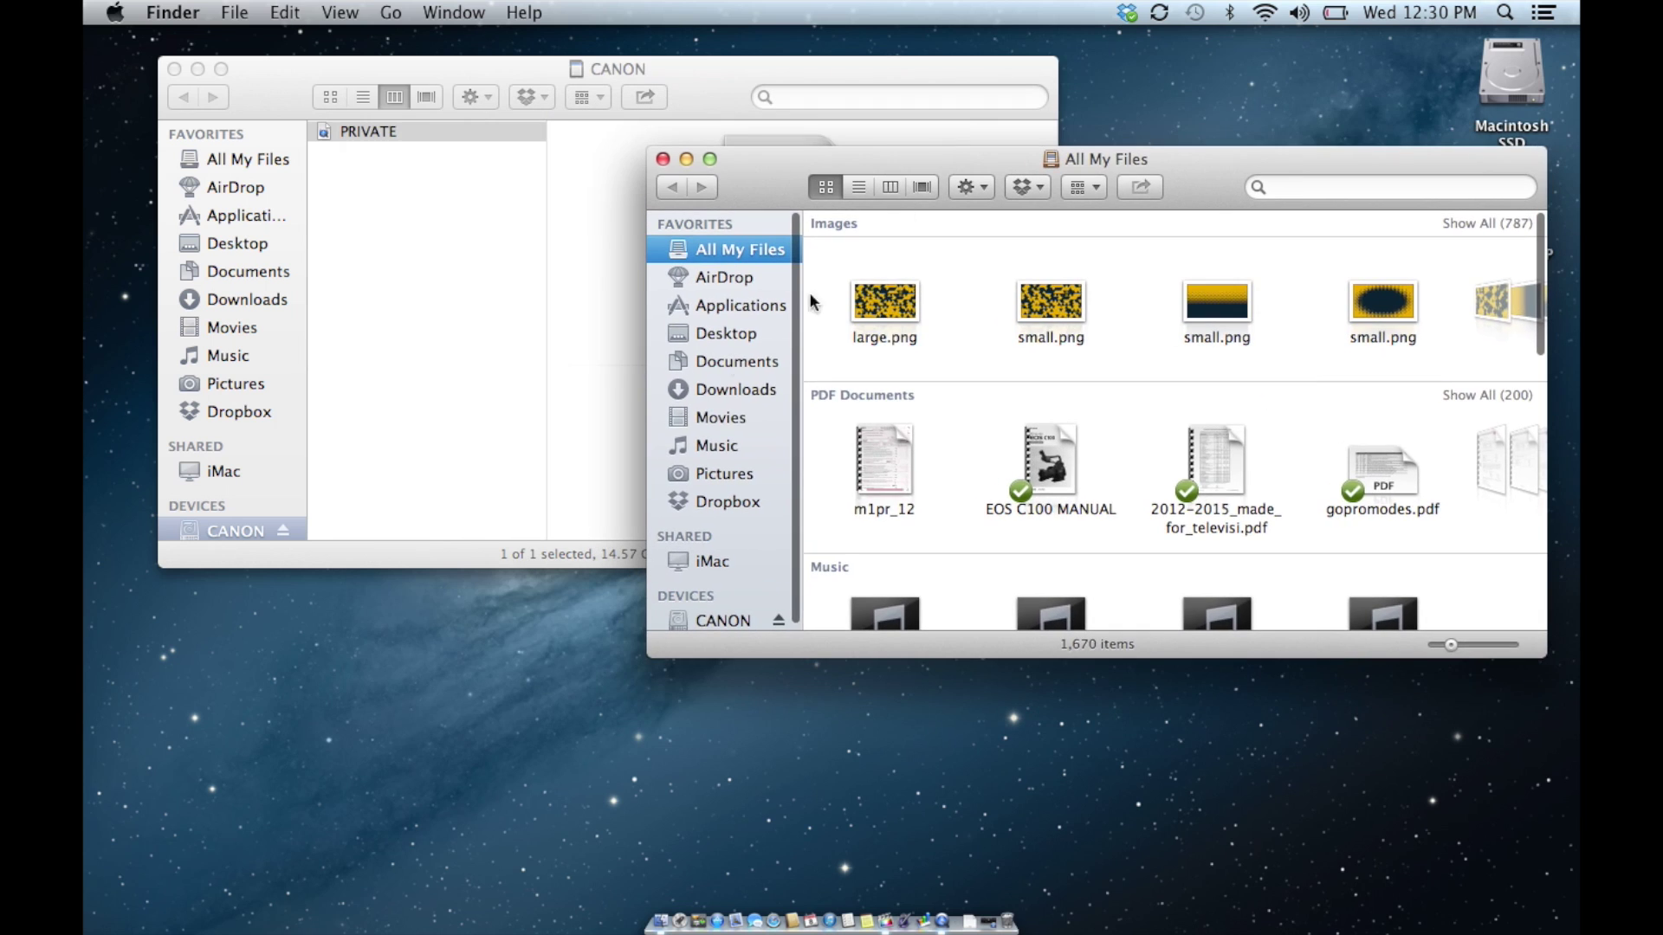
Step: Create a TEST PROJECT folder inside Movies > PROJECTS
left_click(722, 417)
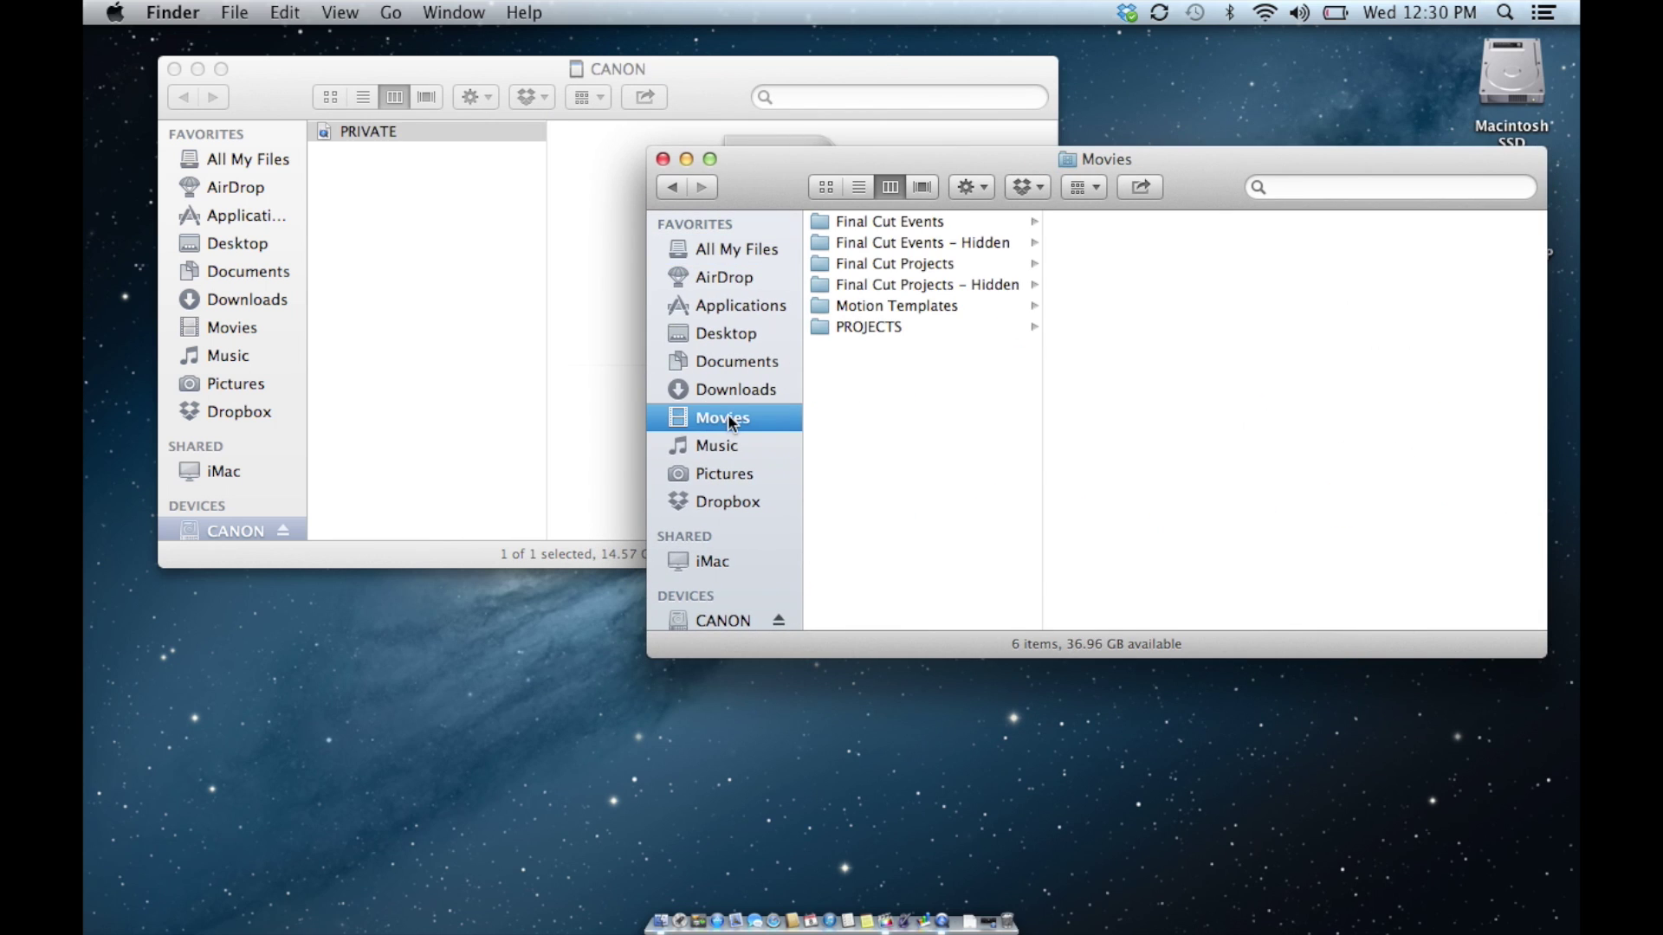
left_click_drag(932, 165, 984, 170)
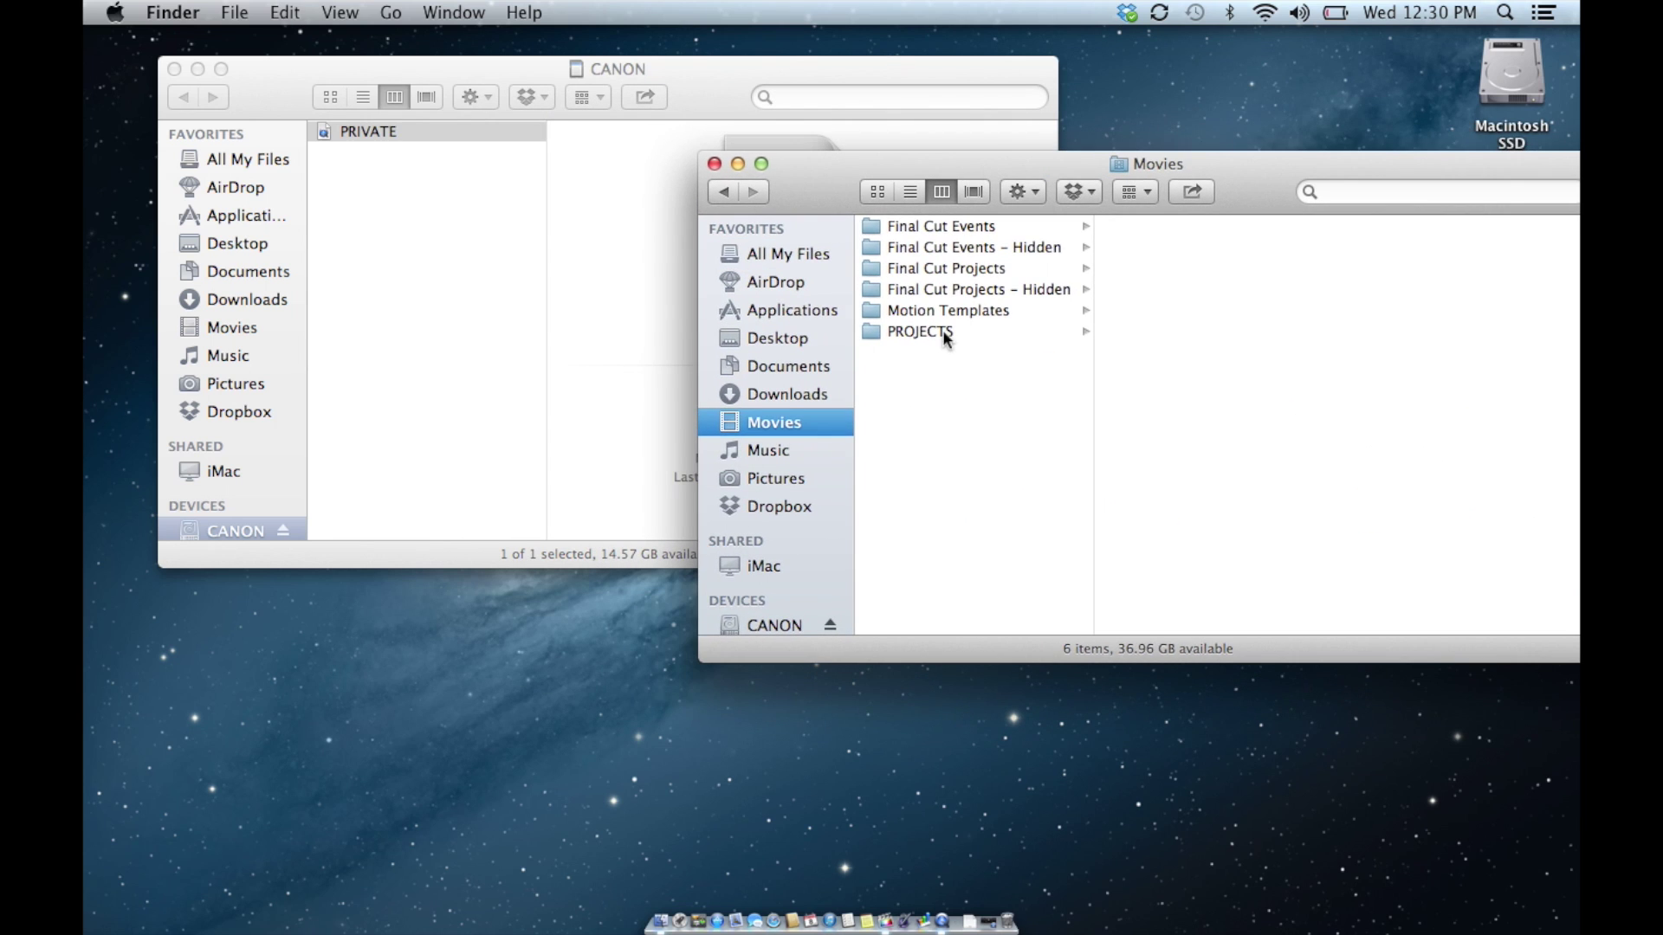
left_click(943, 330)
right_click(1136, 263)
left_click(1177, 273)
type("TEST PROJECT")
key("Return")
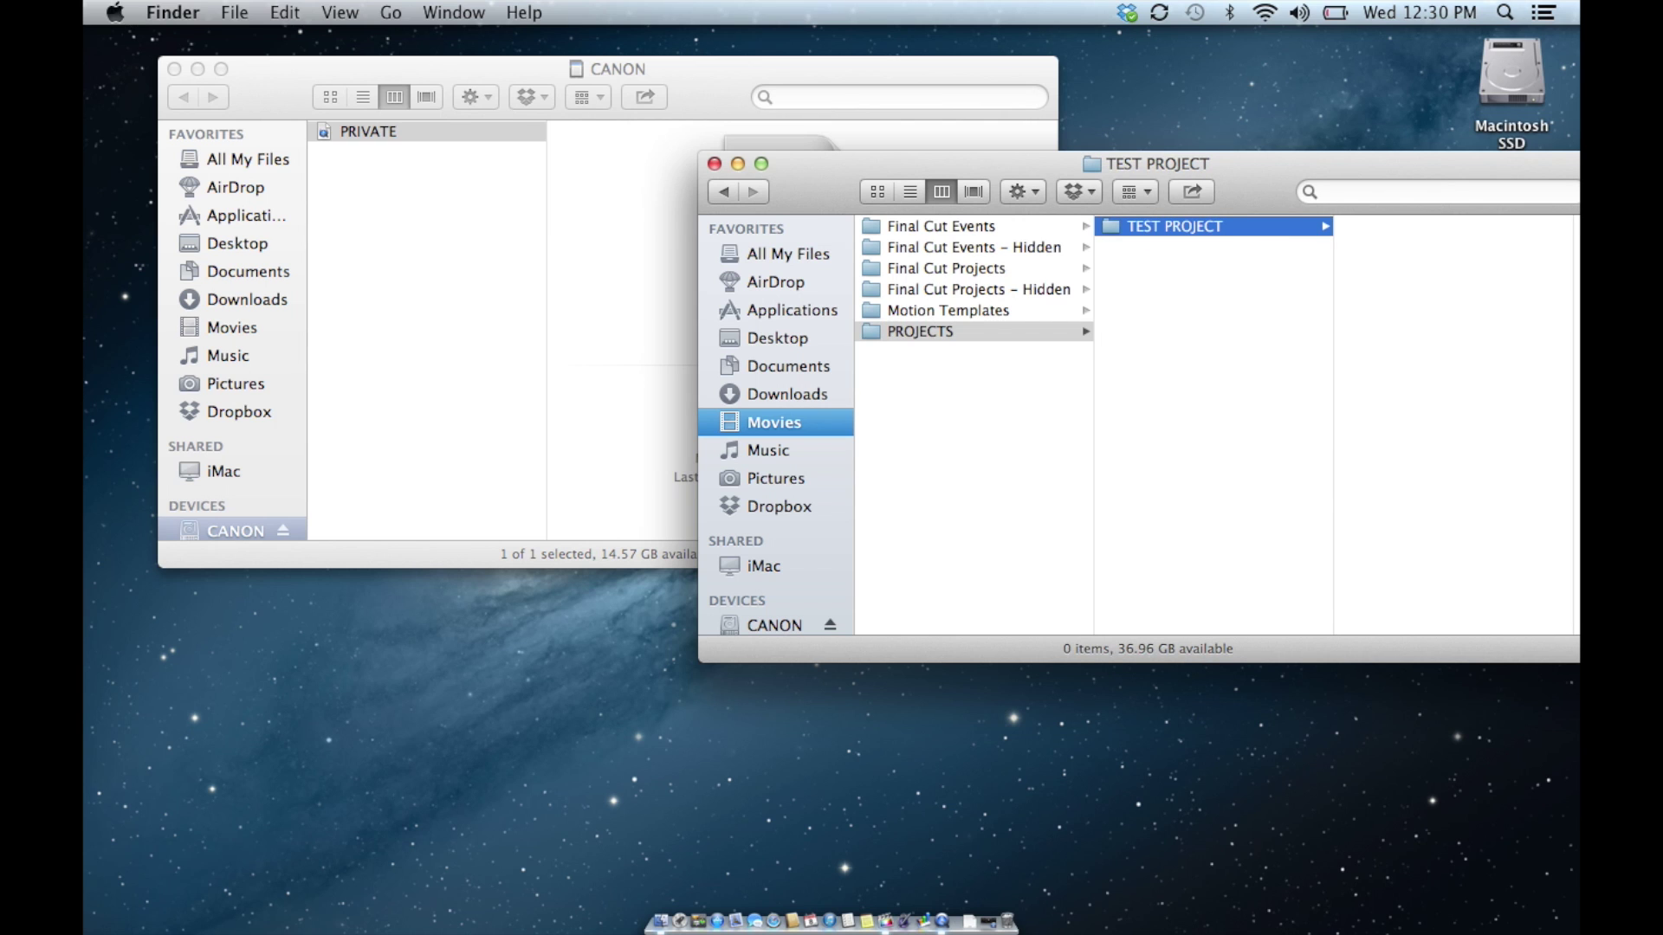
Step: Create a RAW FOOTAGE folder inside TEST PROJECT
left_click_drag(1270, 169, 1058, 196)
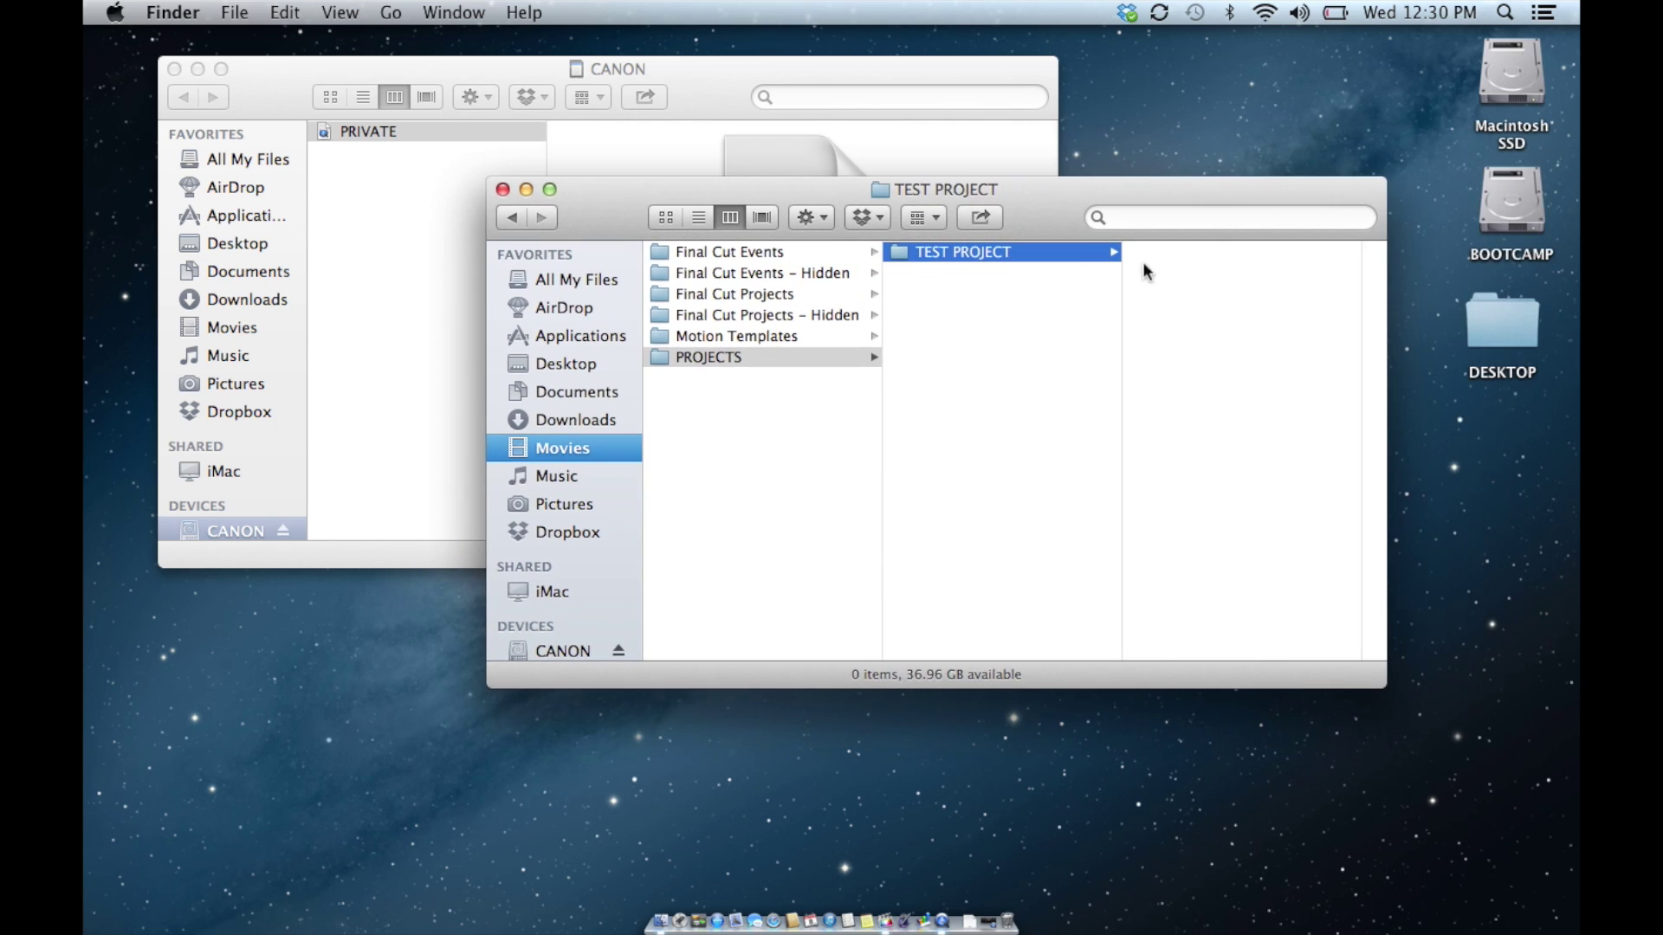
right_click(1168, 277)
left_click(1202, 281)
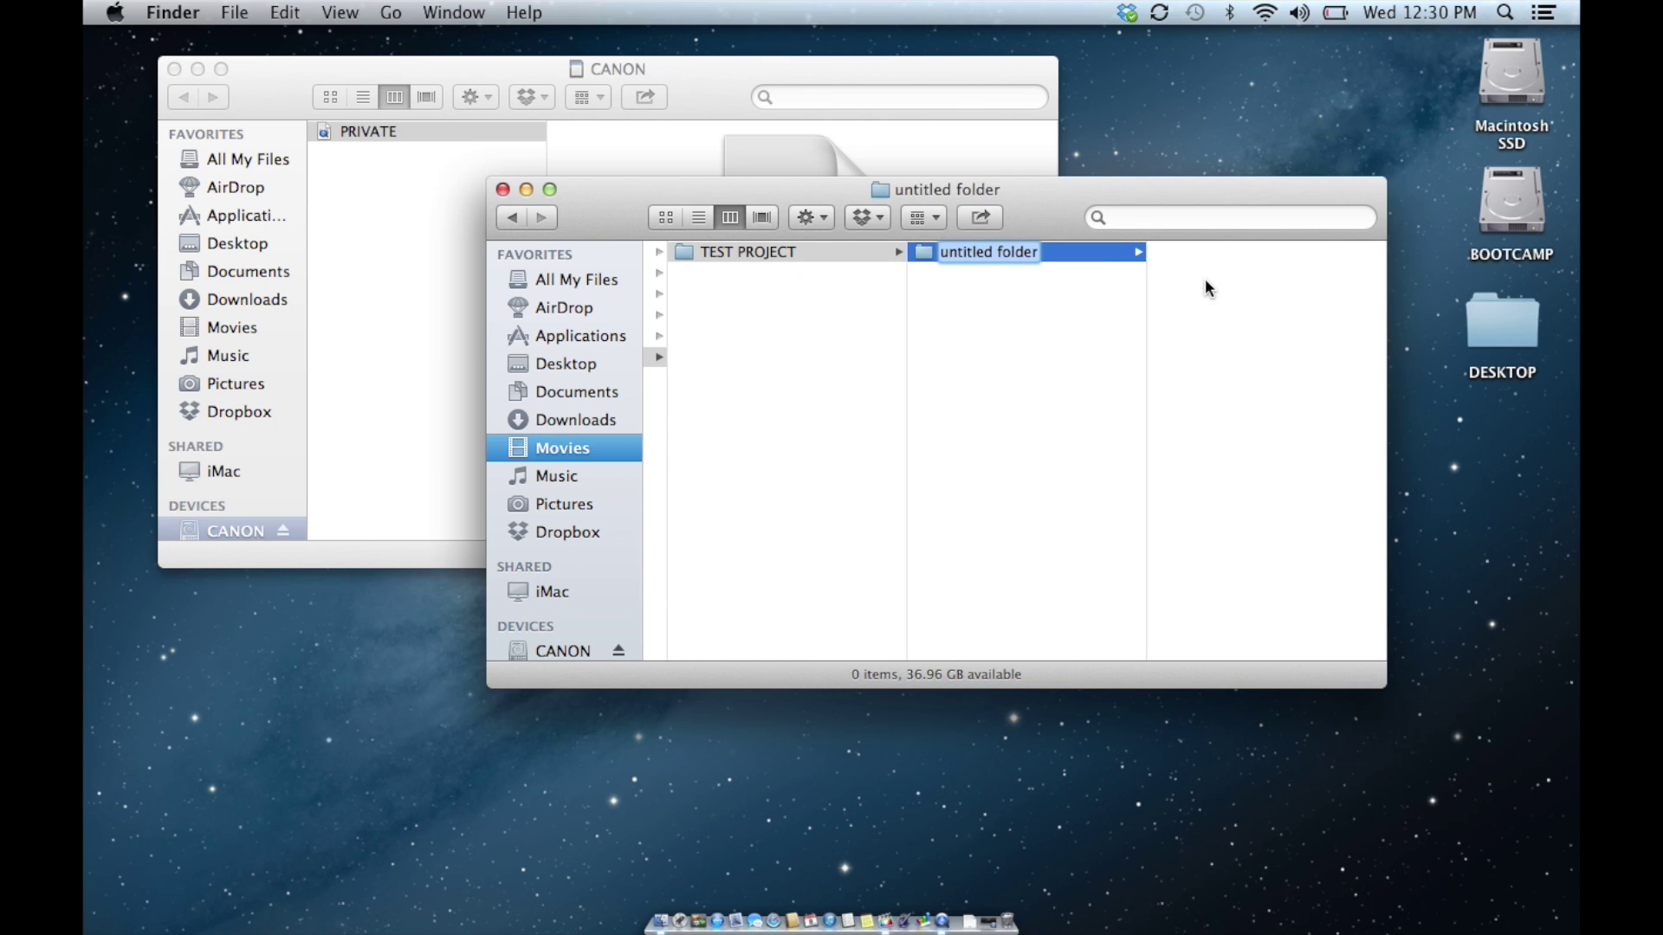
type("RAW FOOTAGE")
key("Return")
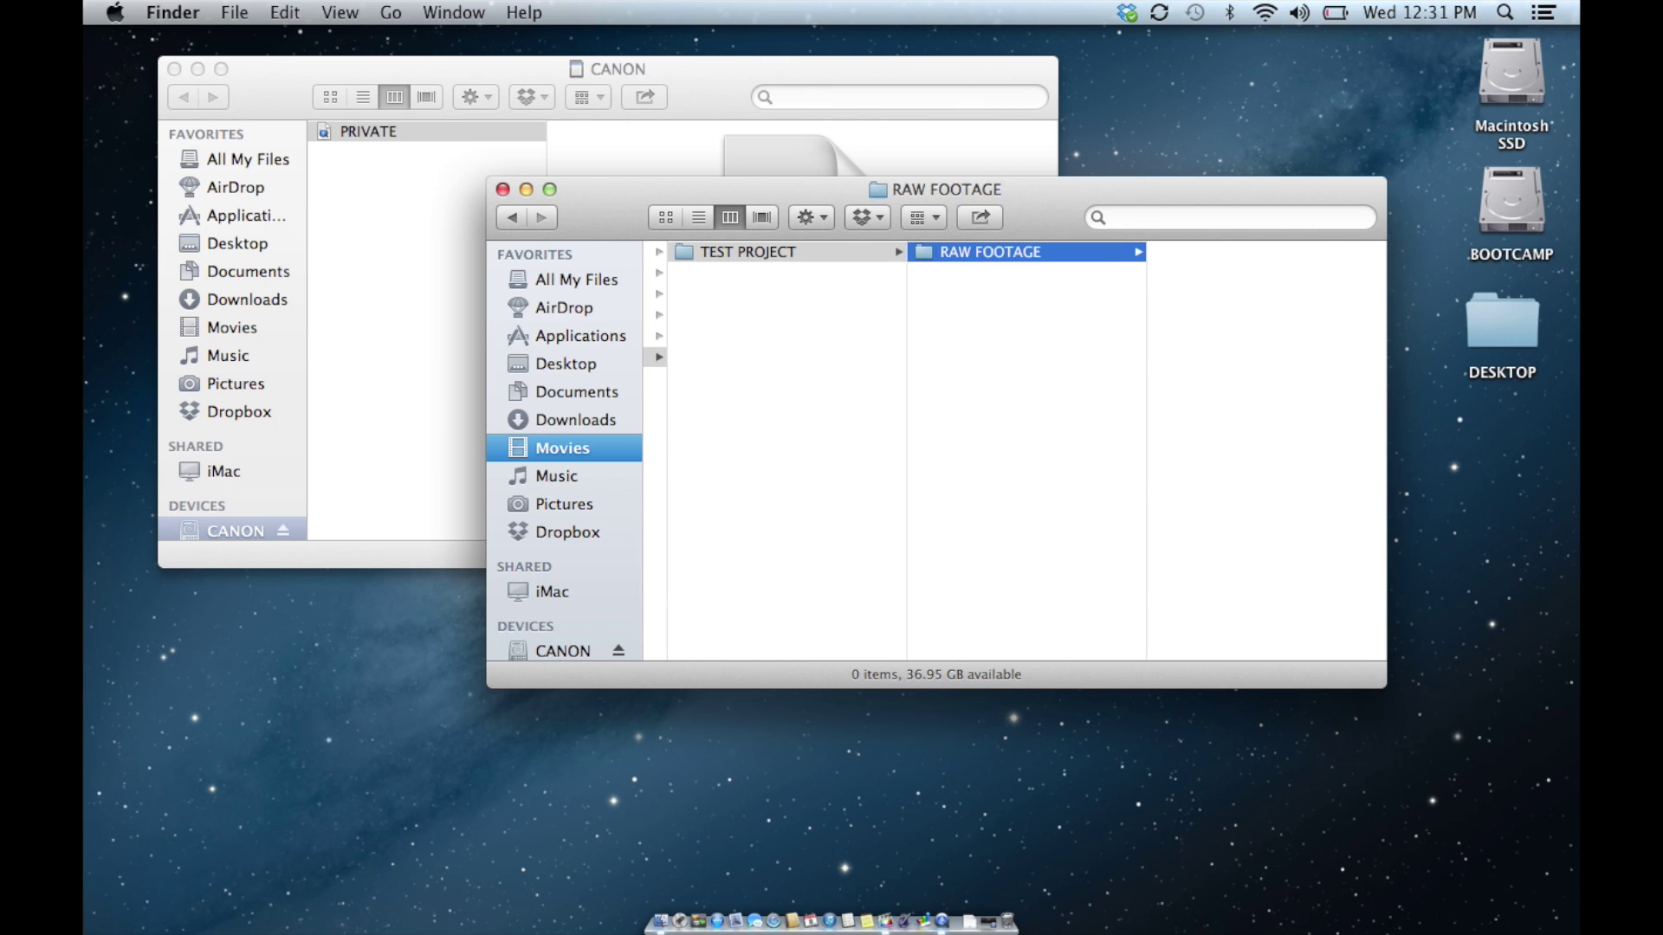
left_click(398, 137)
Step: Copy the 1.35 GB PRIVATE package from the card into RAW FOOTAGE and let it finish
left_click_drag(372, 134, 1228, 309)
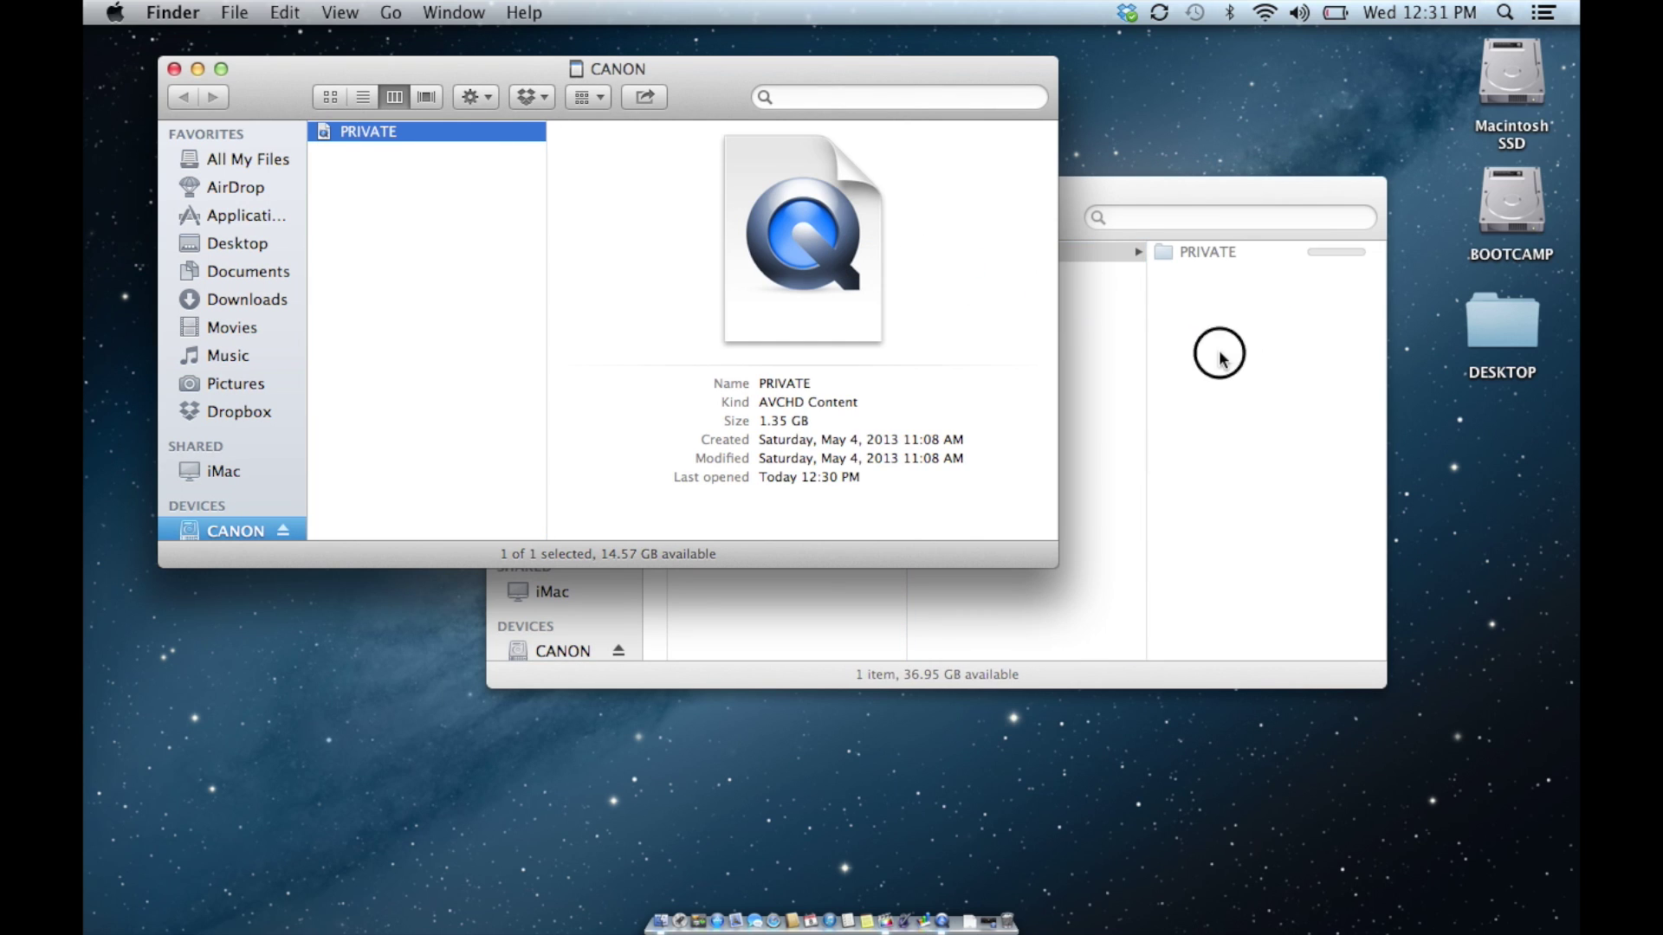
left_click(1091, 296)
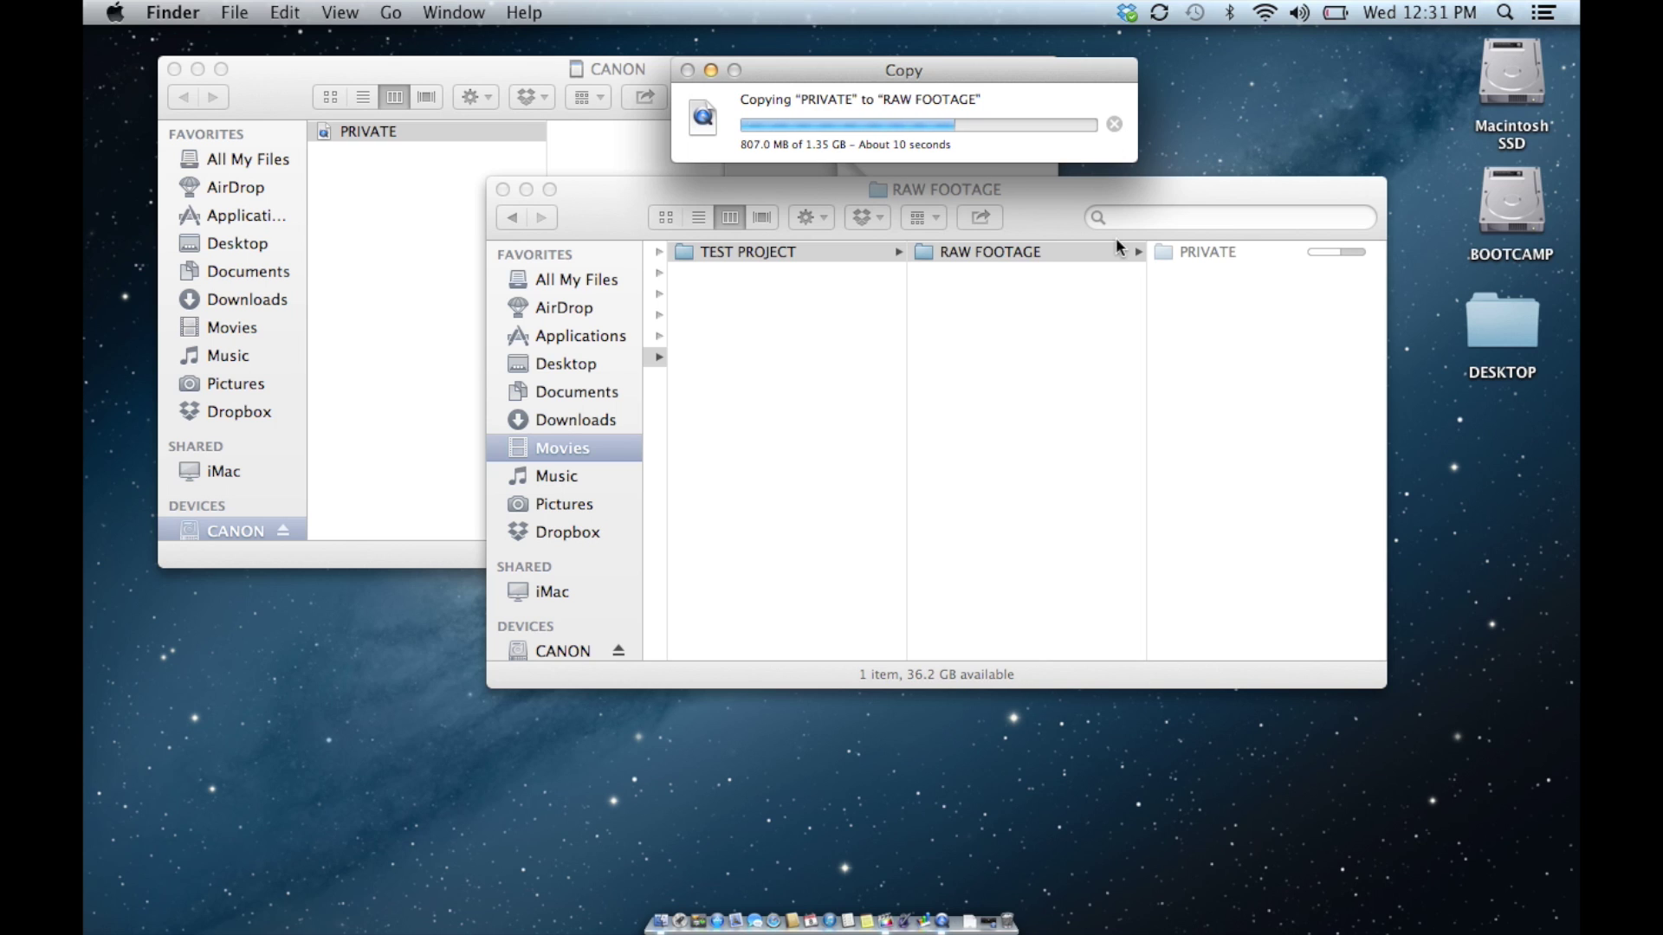
left_click(1068, 199)
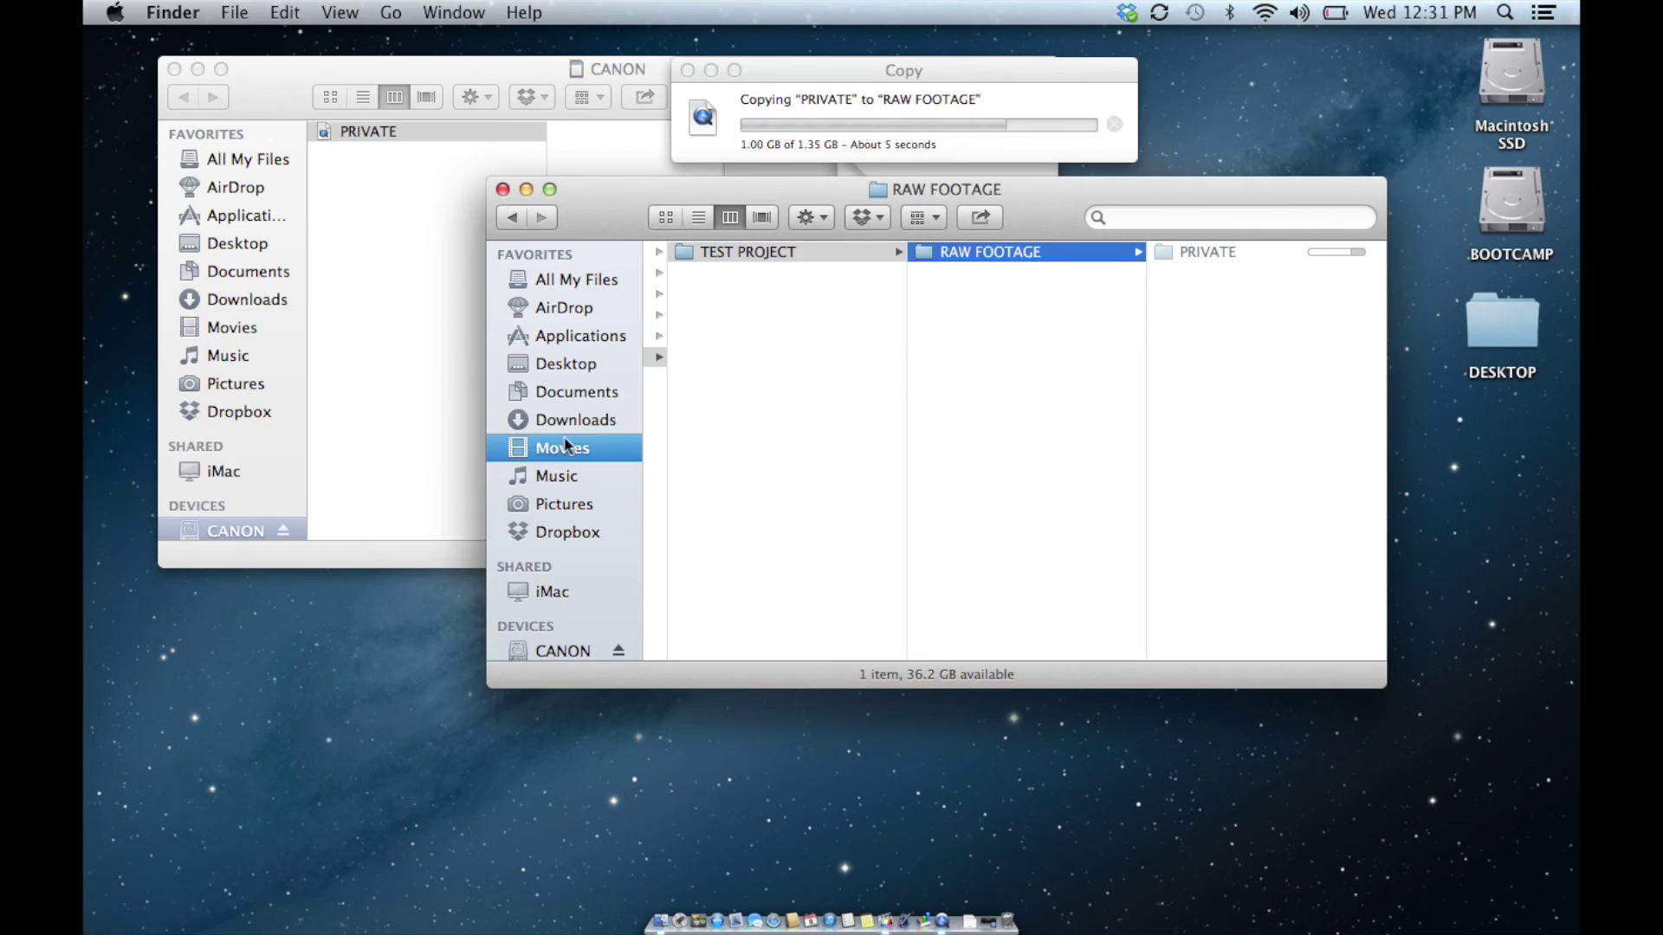
scroll(567, 597, "down", 2)
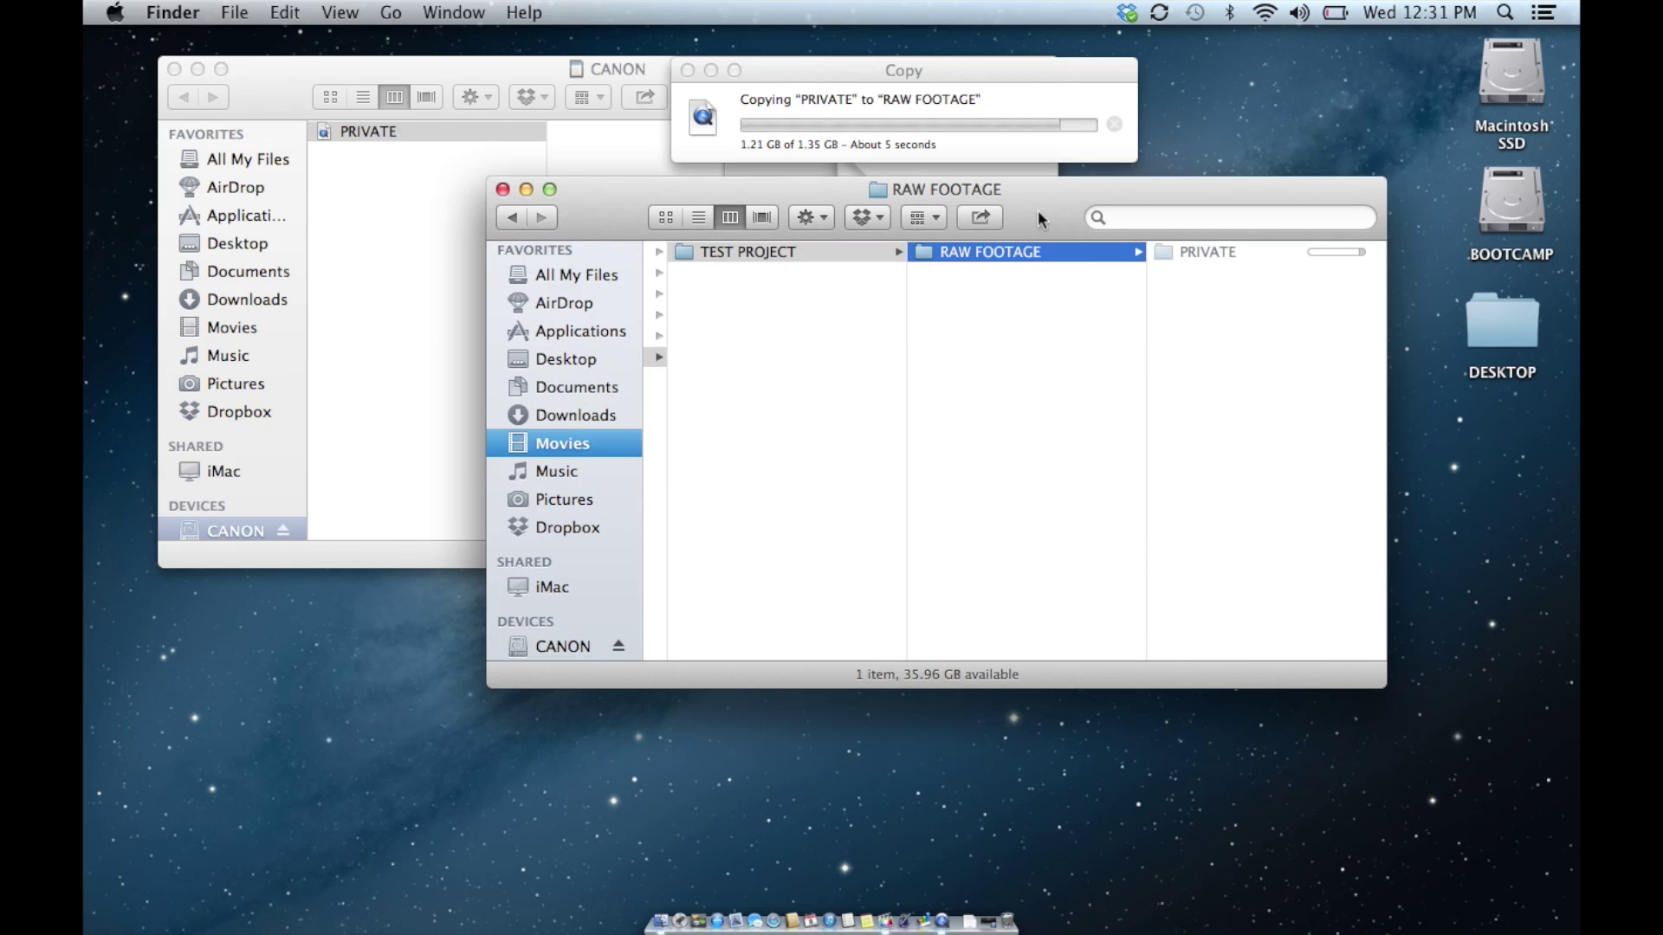
left_click(761, 252)
left_click(954, 251)
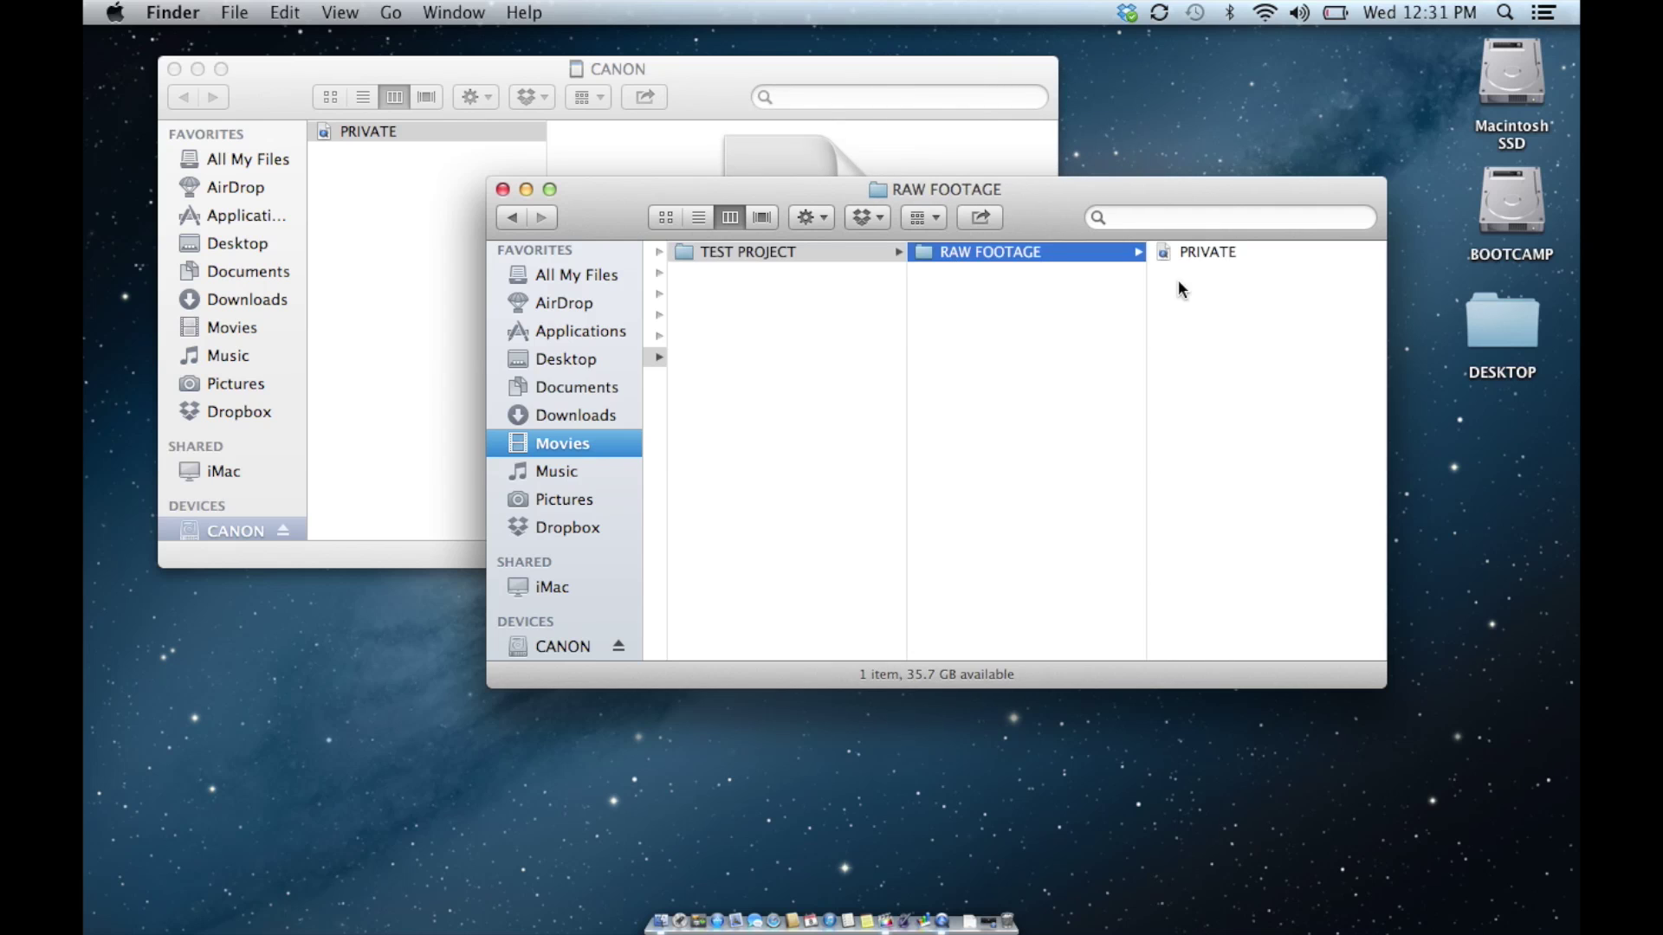
Step: Create Camera 1 and Camera 2 folders inside RAW FOOTAGE
right_click(1226, 321)
left_click(1263, 329)
type("Camera 1")
key("Return")
left_click(1028, 330)
right_click(1027, 325)
left_click(1052, 329)
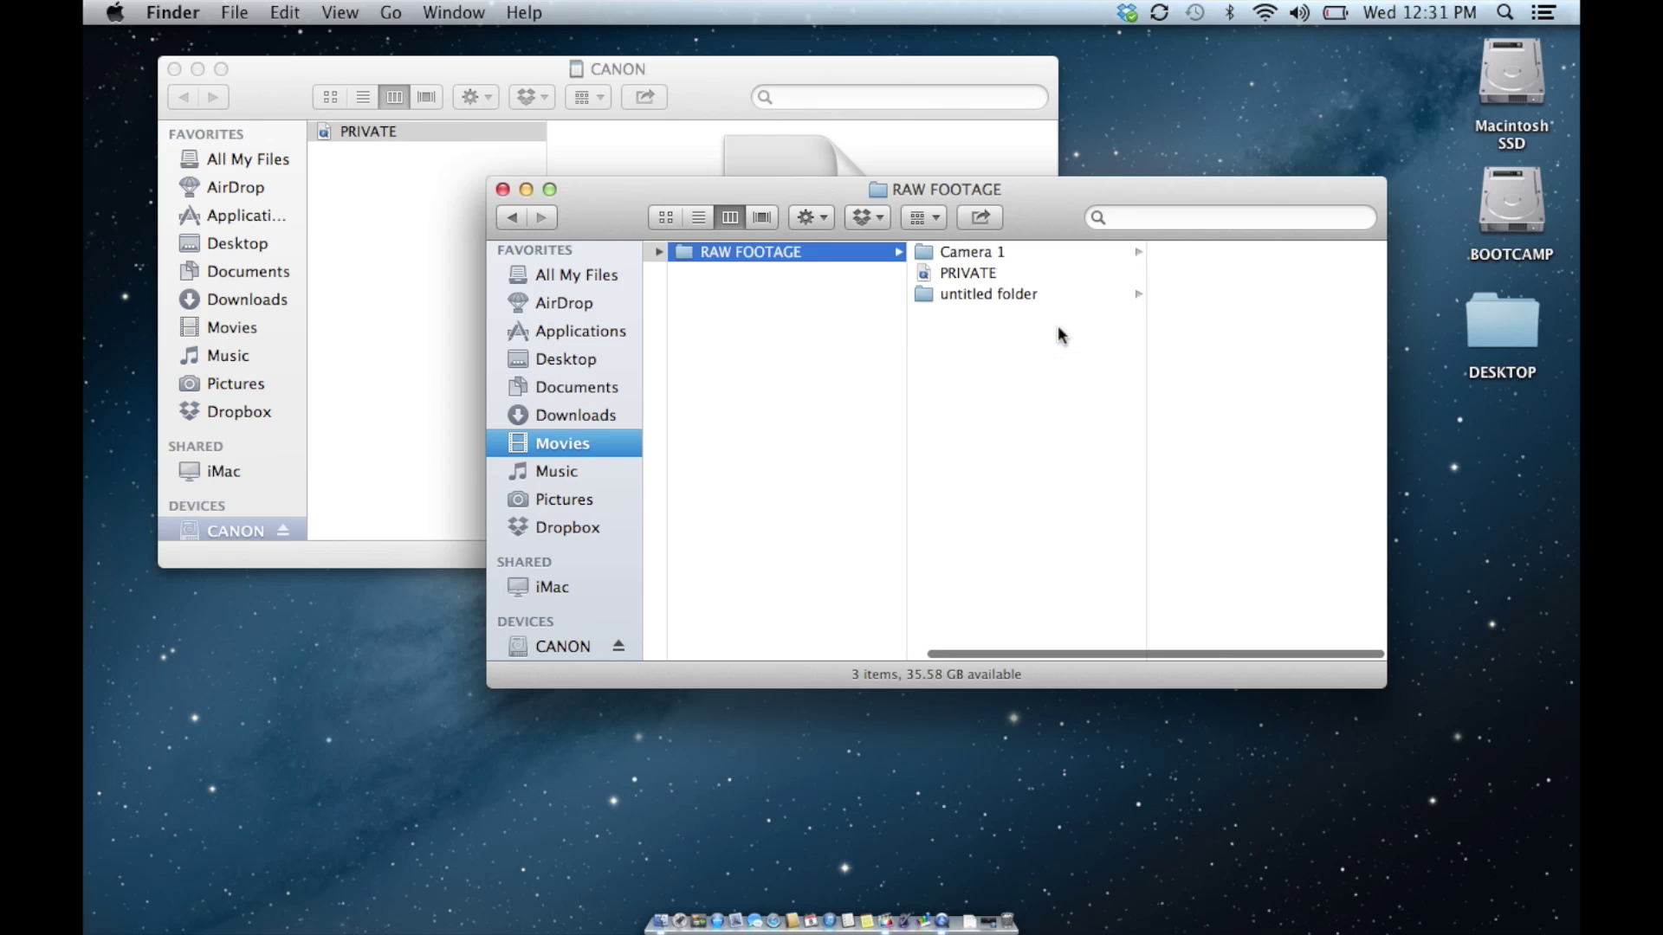
type("Camera 2")
key("Return")
Step: Move PRIVATE into Camera 1 and confirm Camera 2 stays empty
left_click(964, 270)
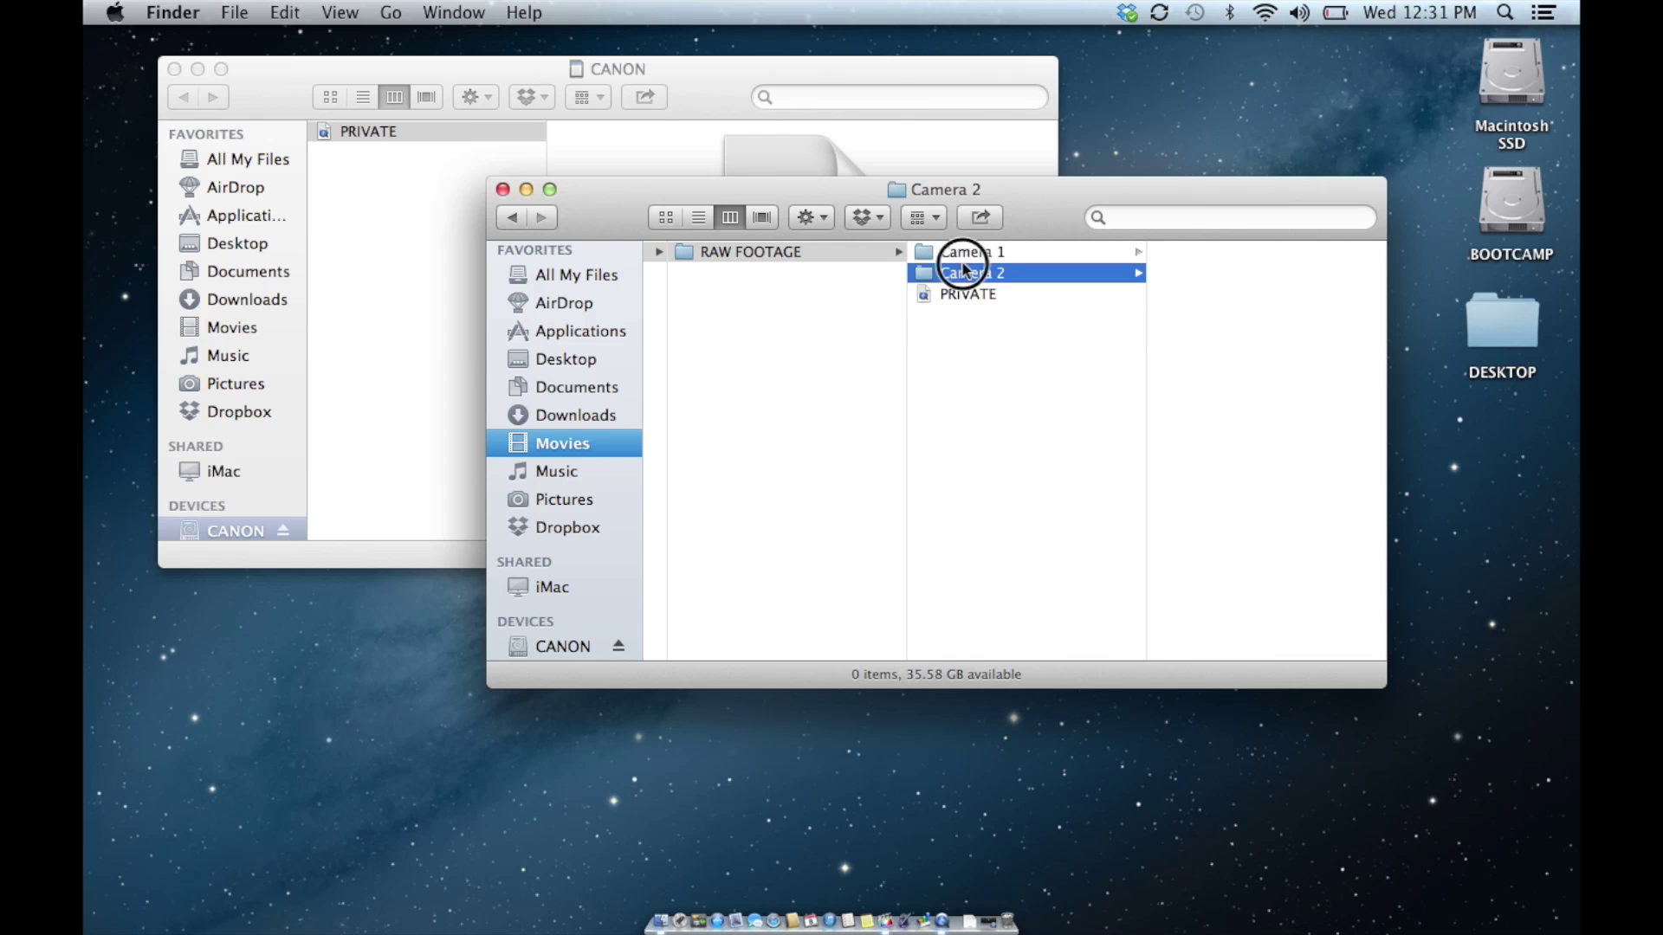
left_click_drag(961, 294, 996, 251)
left_click(998, 253)
left_click(1000, 270)
left_click(1054, 253)
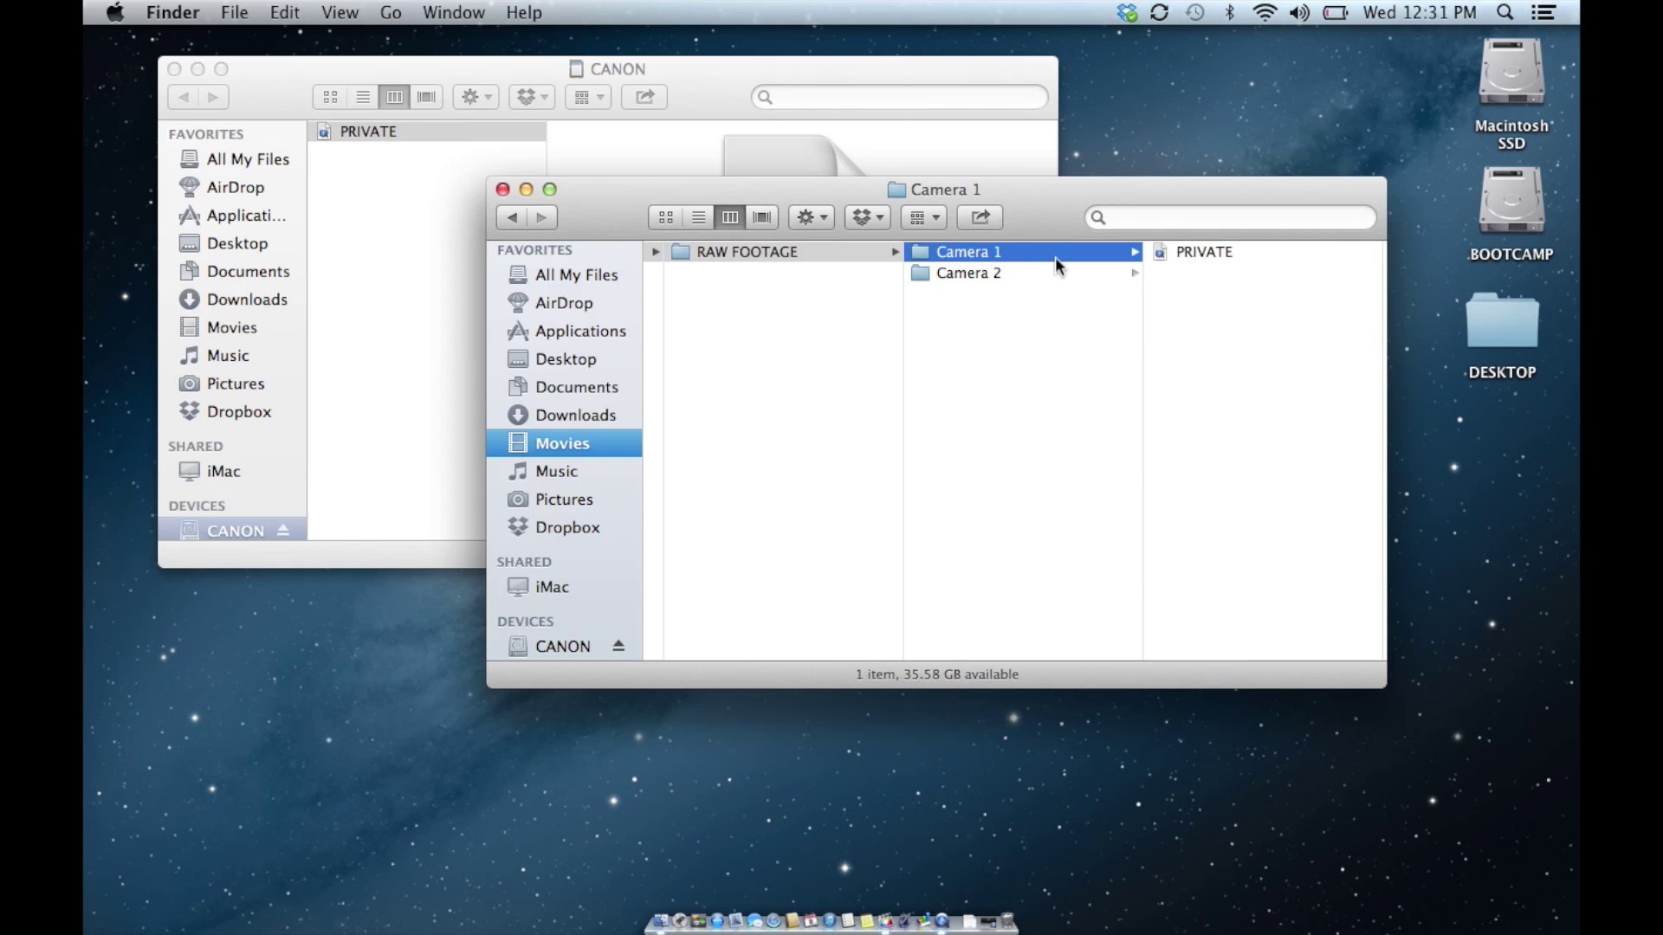
left_click(1214, 252)
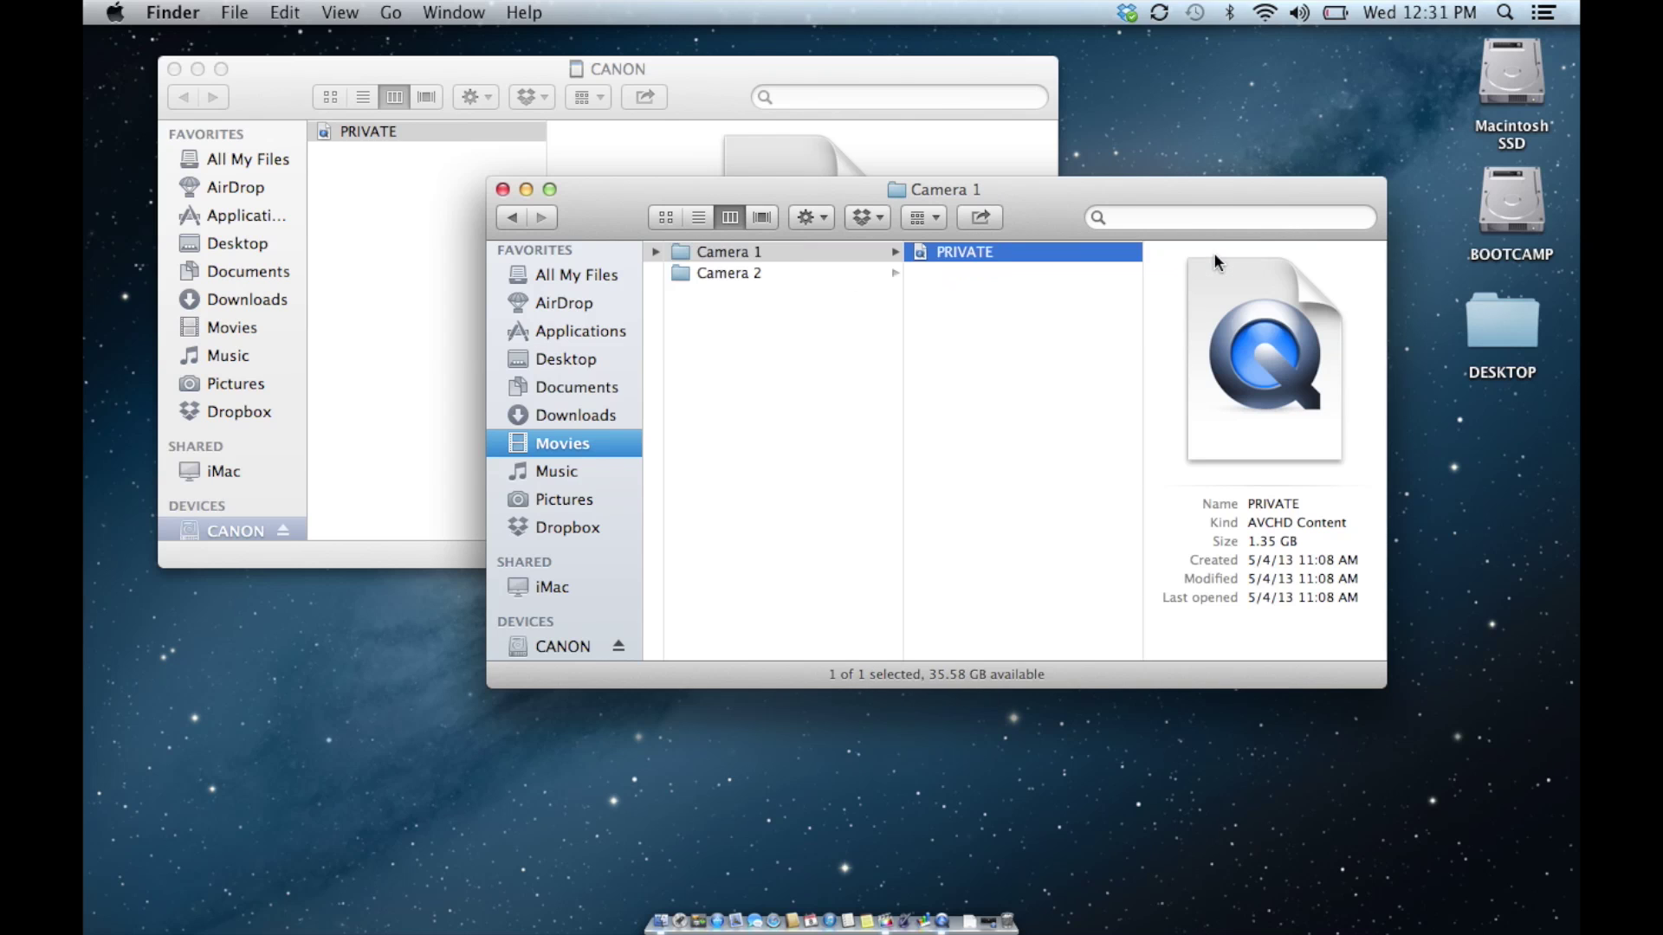
left_click(814, 275)
left_click(778, 255)
left_click(777, 265)
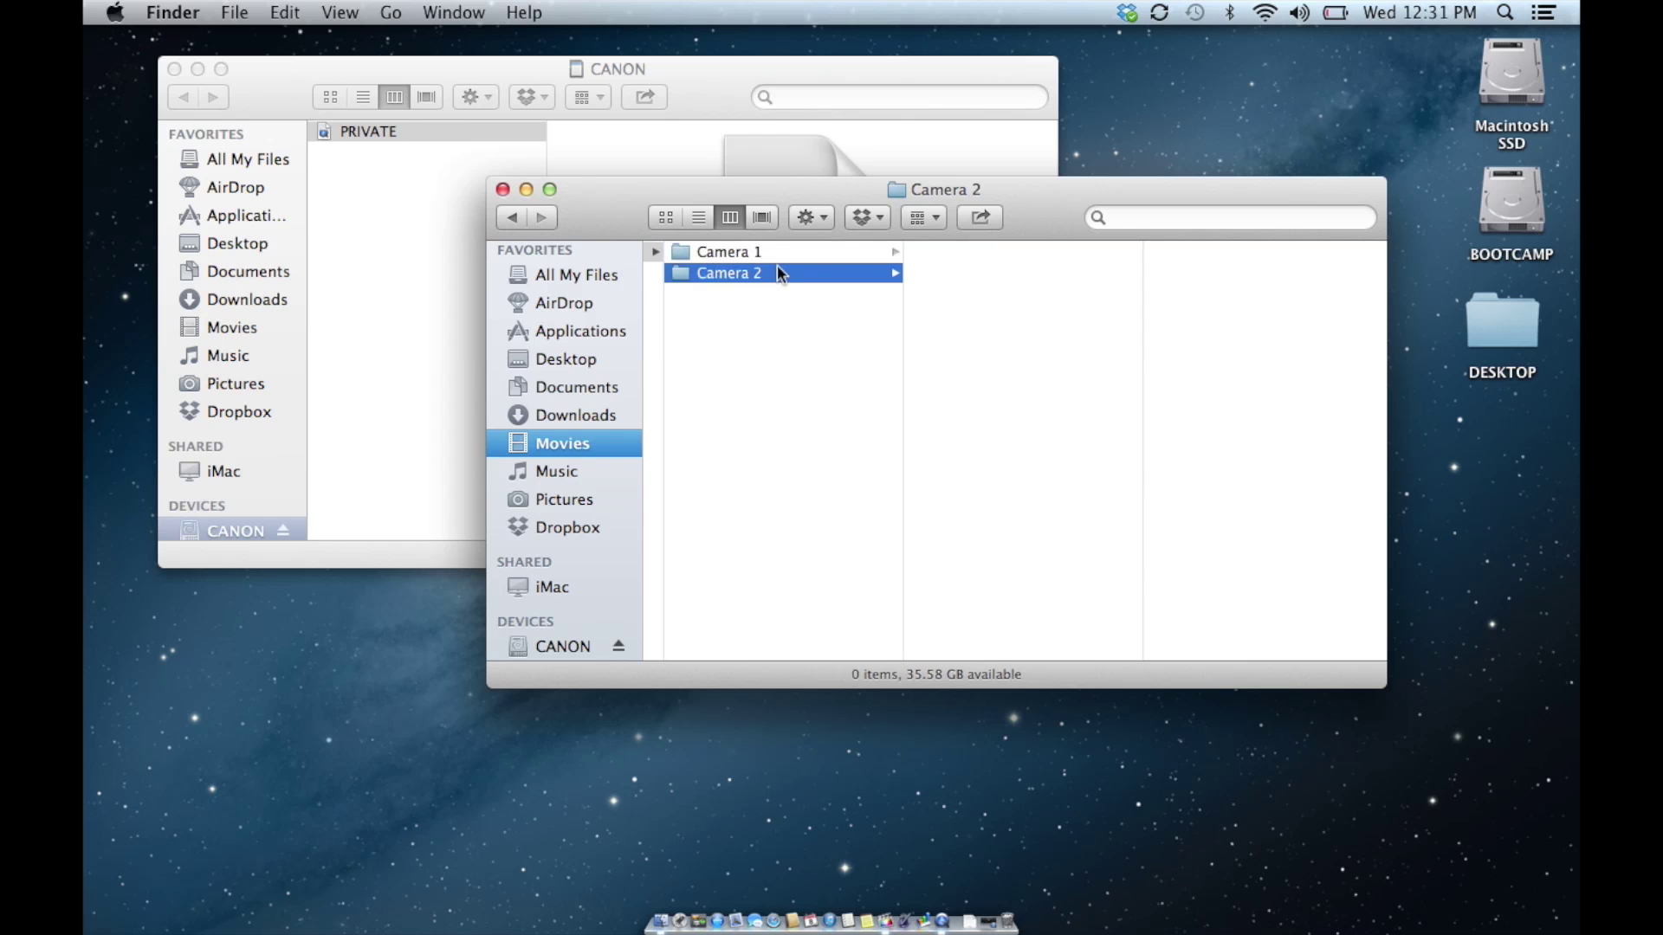
left_click(747, 251)
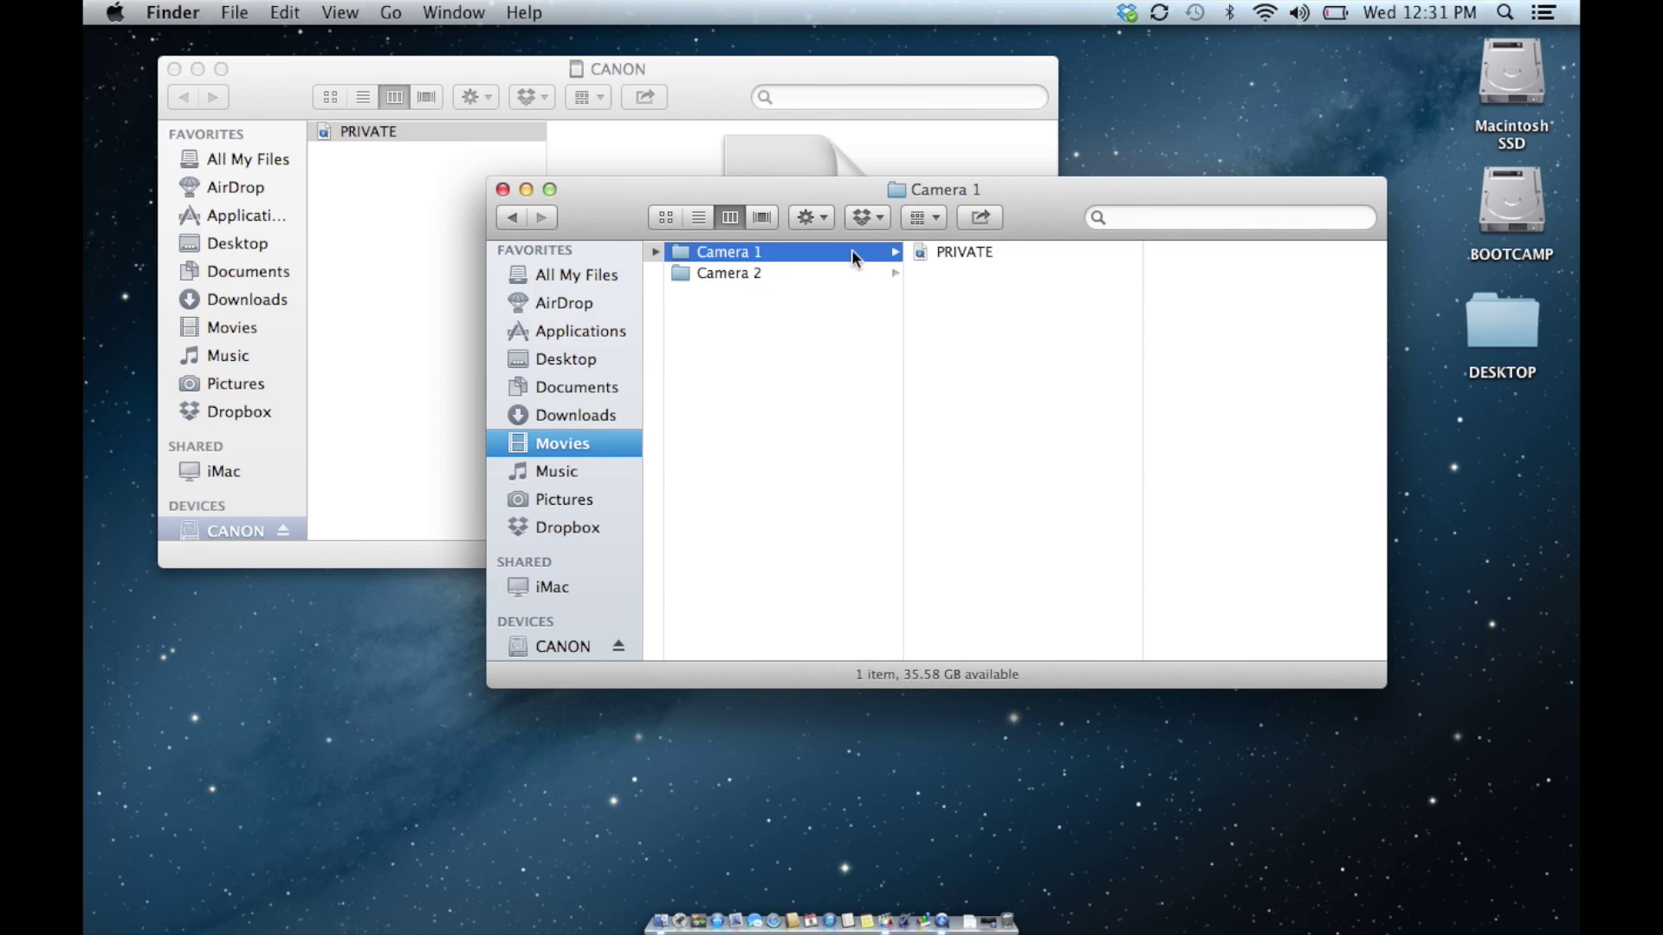
left_click(769, 274)
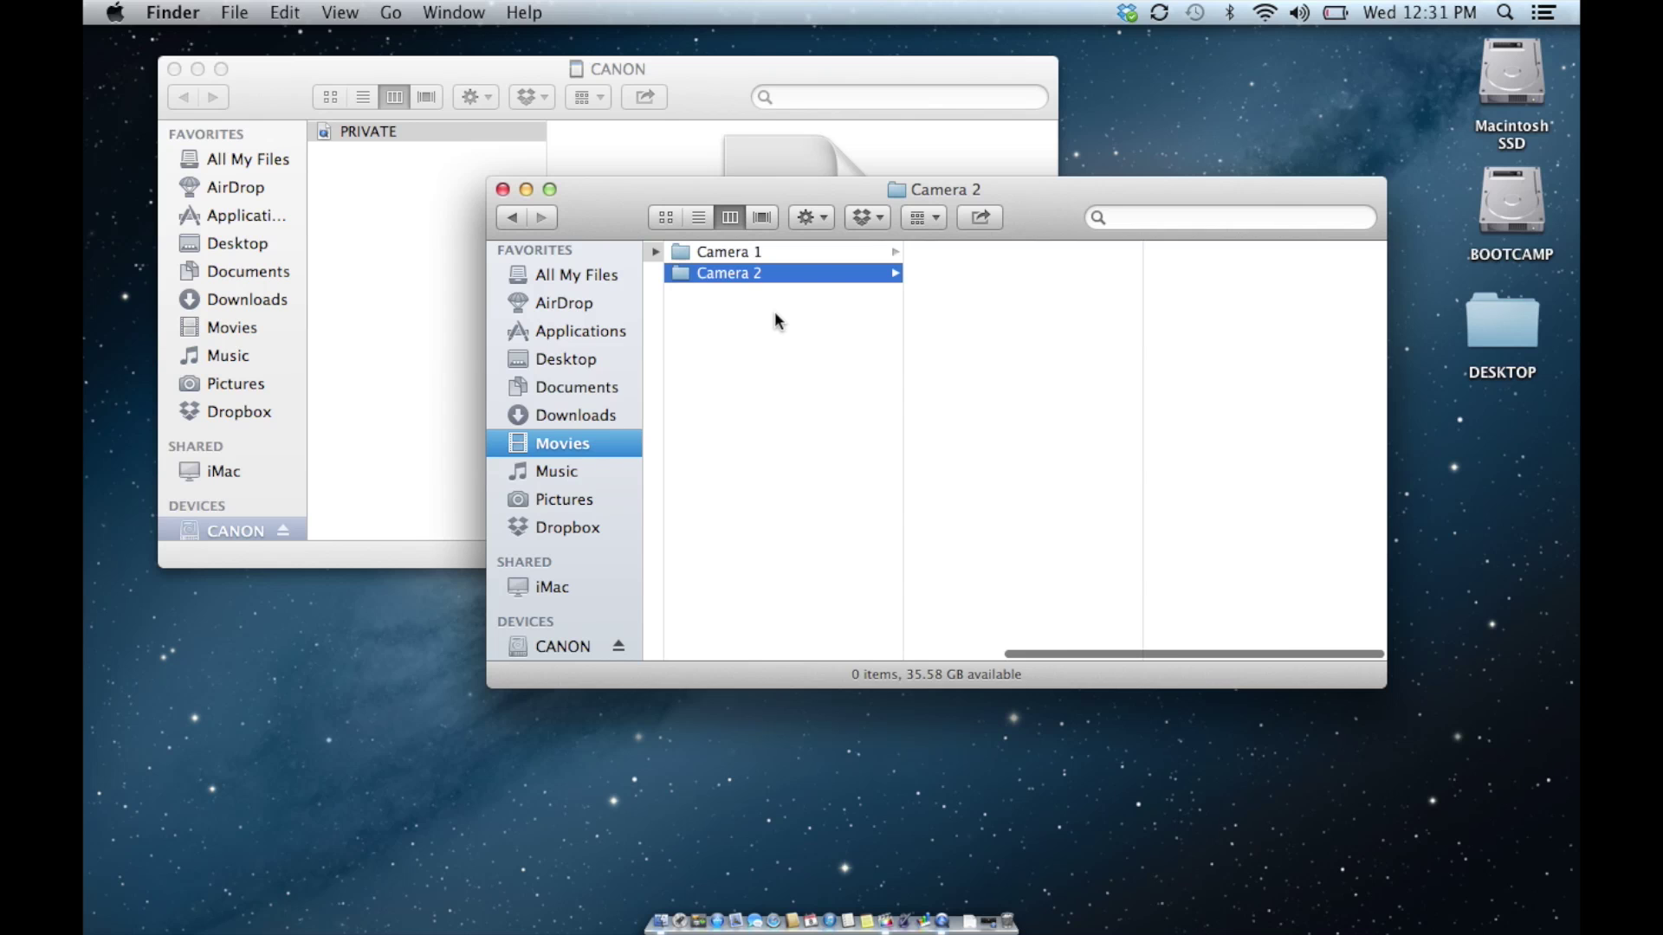
Step: Close the RAW FOOTAGE and CANON windows and return to Final Cut Pro
scroll(776, 319, "left", 5)
key("super+w")
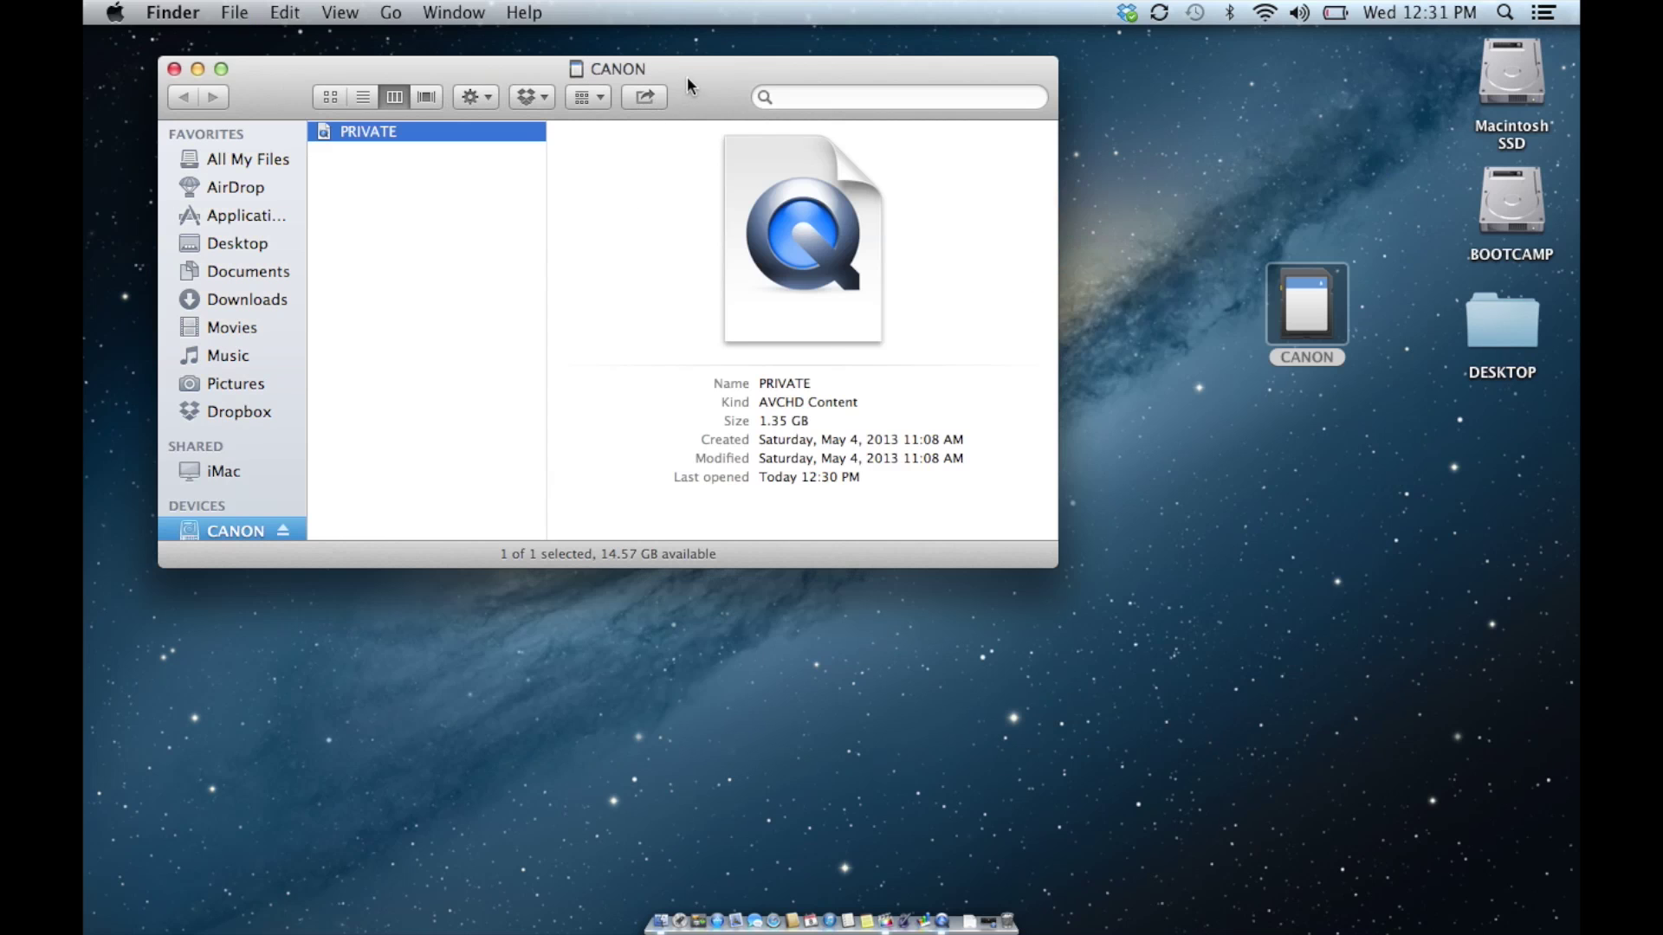
key("super+w")
left_click(883, 924)
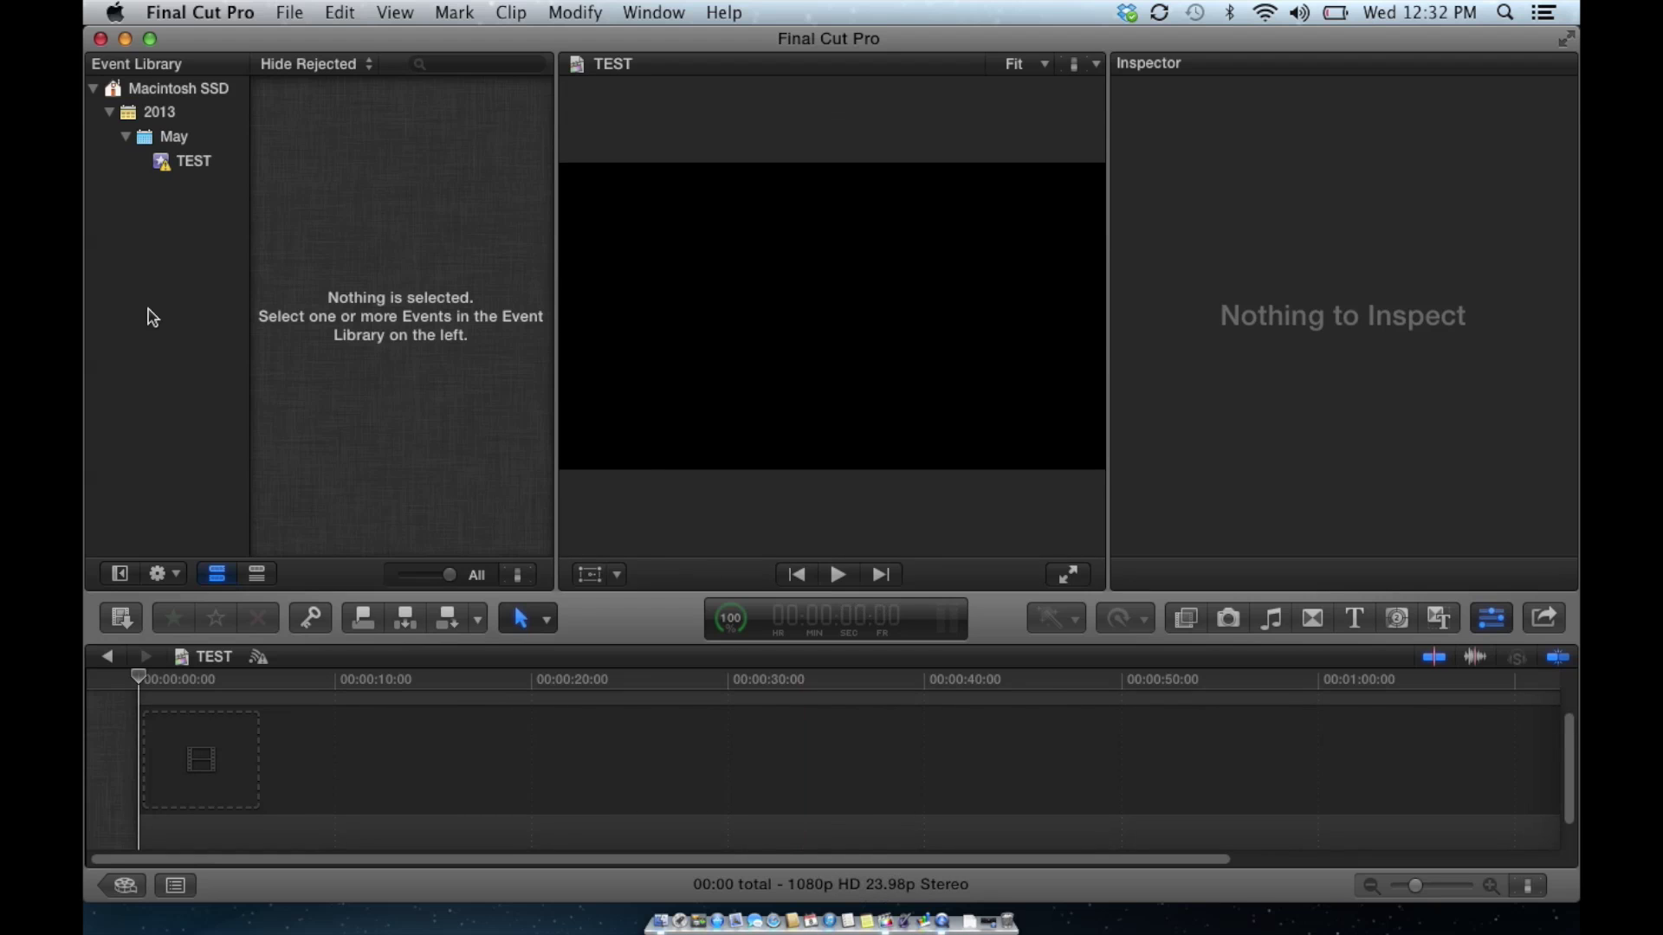
Step: Open Media Import, browse the CANON card's 17 clips, preview Clip #1, then switch to Macintosh SSD
left_click(120, 618)
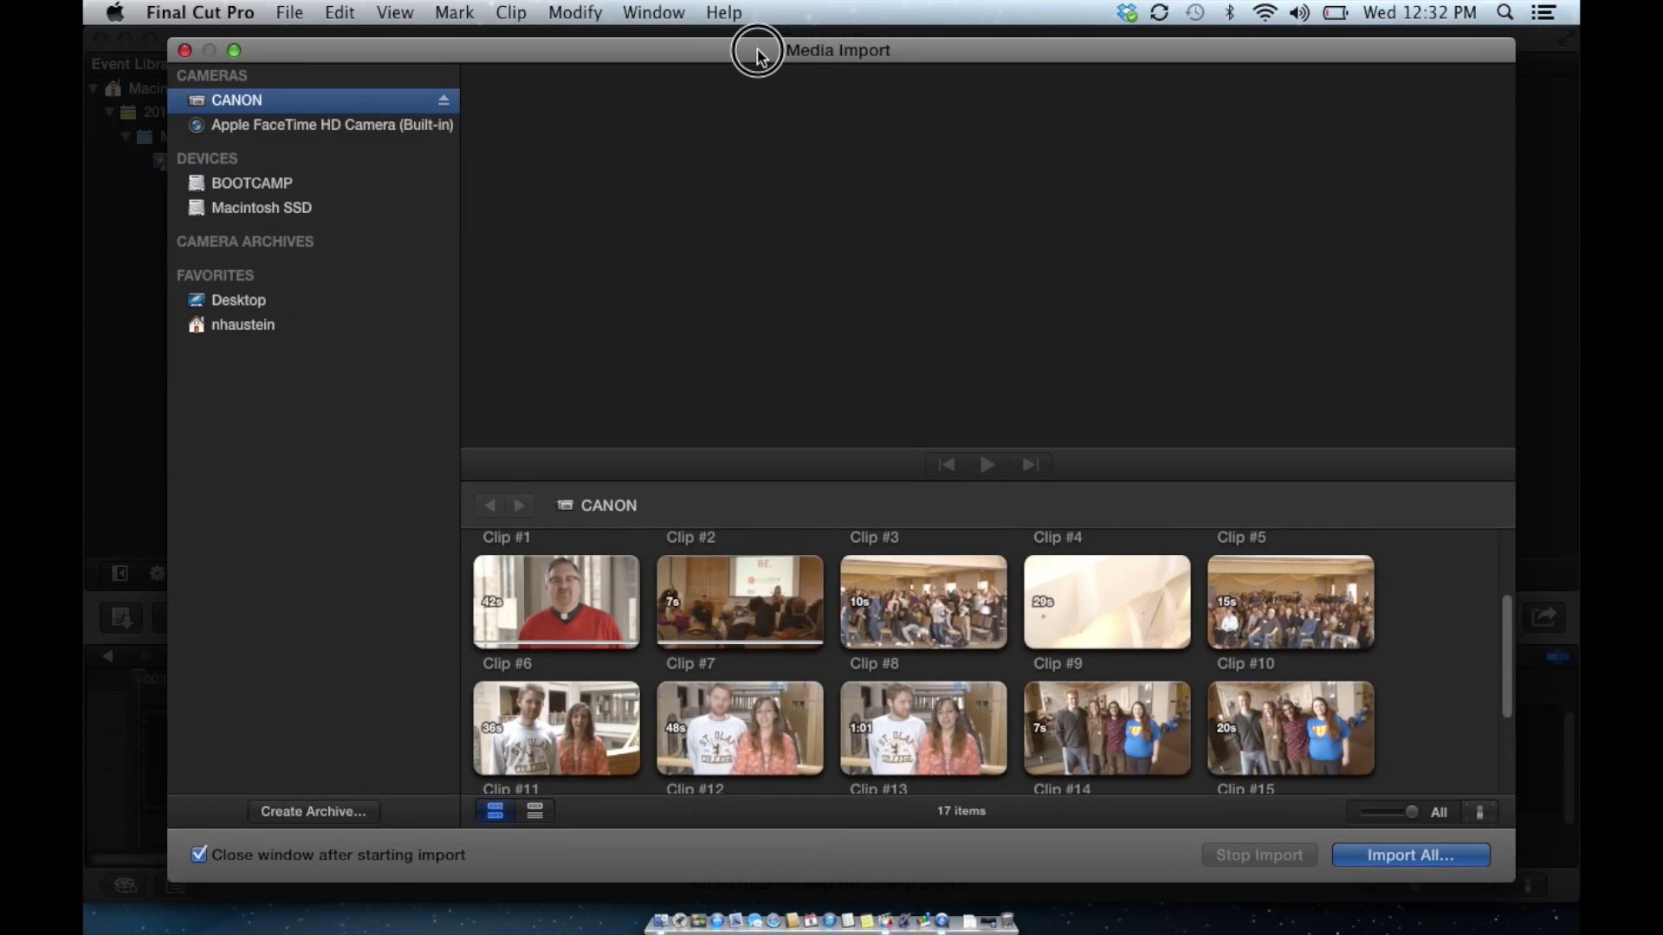
left_click_drag(757, 51, 720, 48)
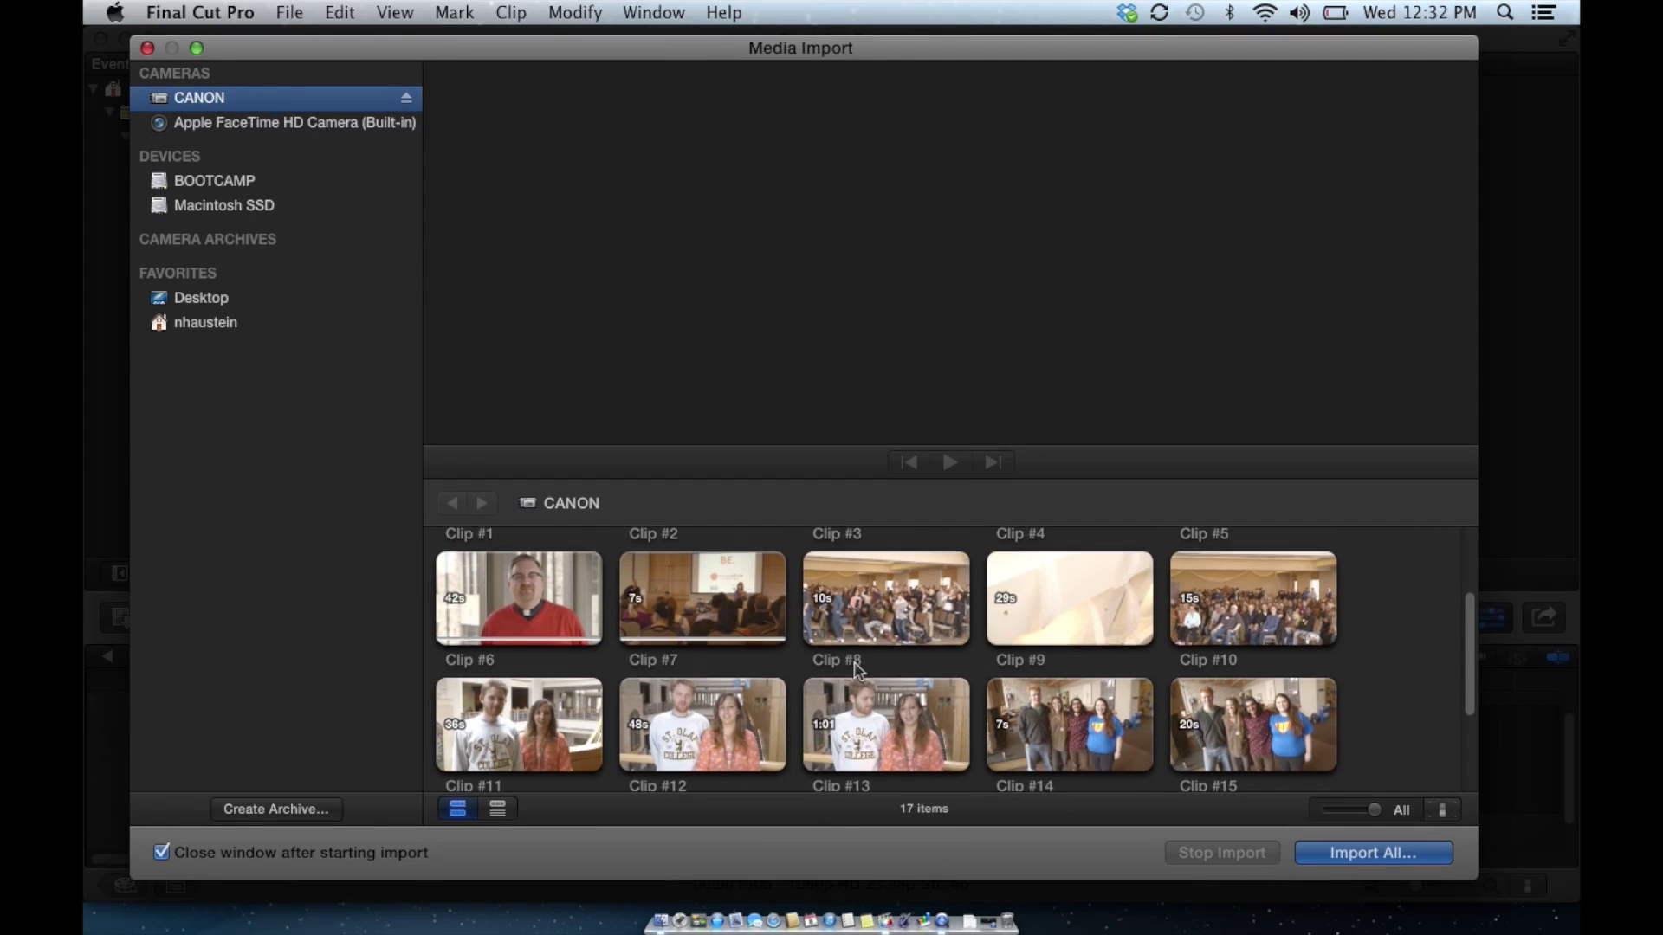
scroll(853, 667, "down", 3)
scroll(856, 669, "up", 5)
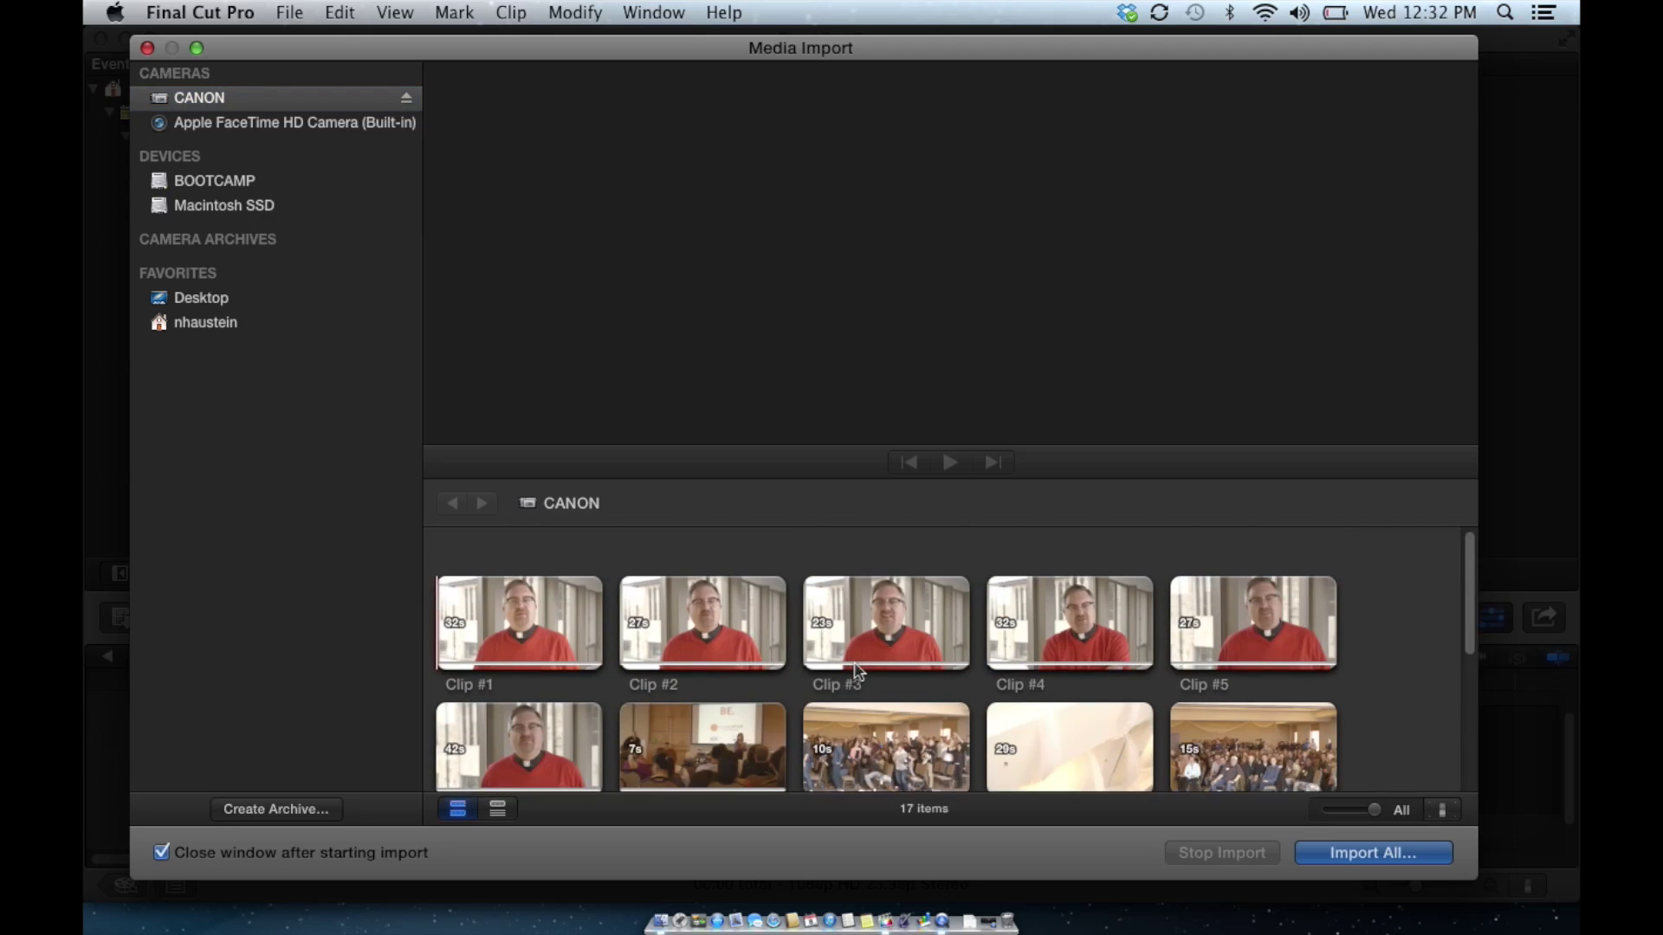
left_click(552, 607)
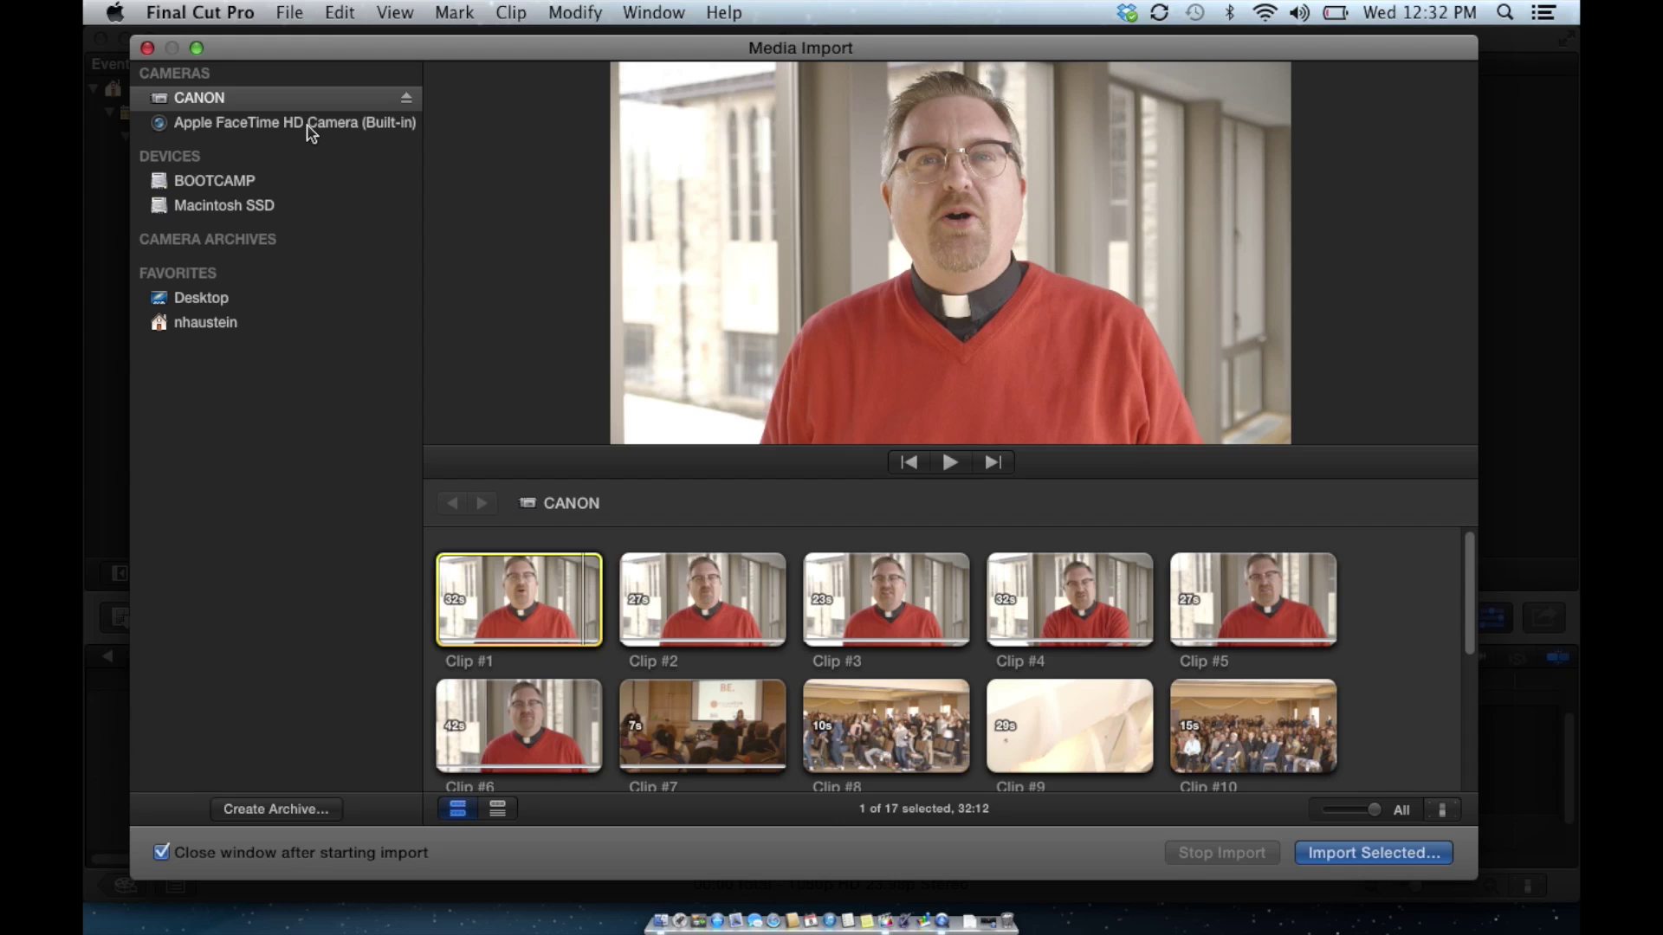
left_click(257, 456)
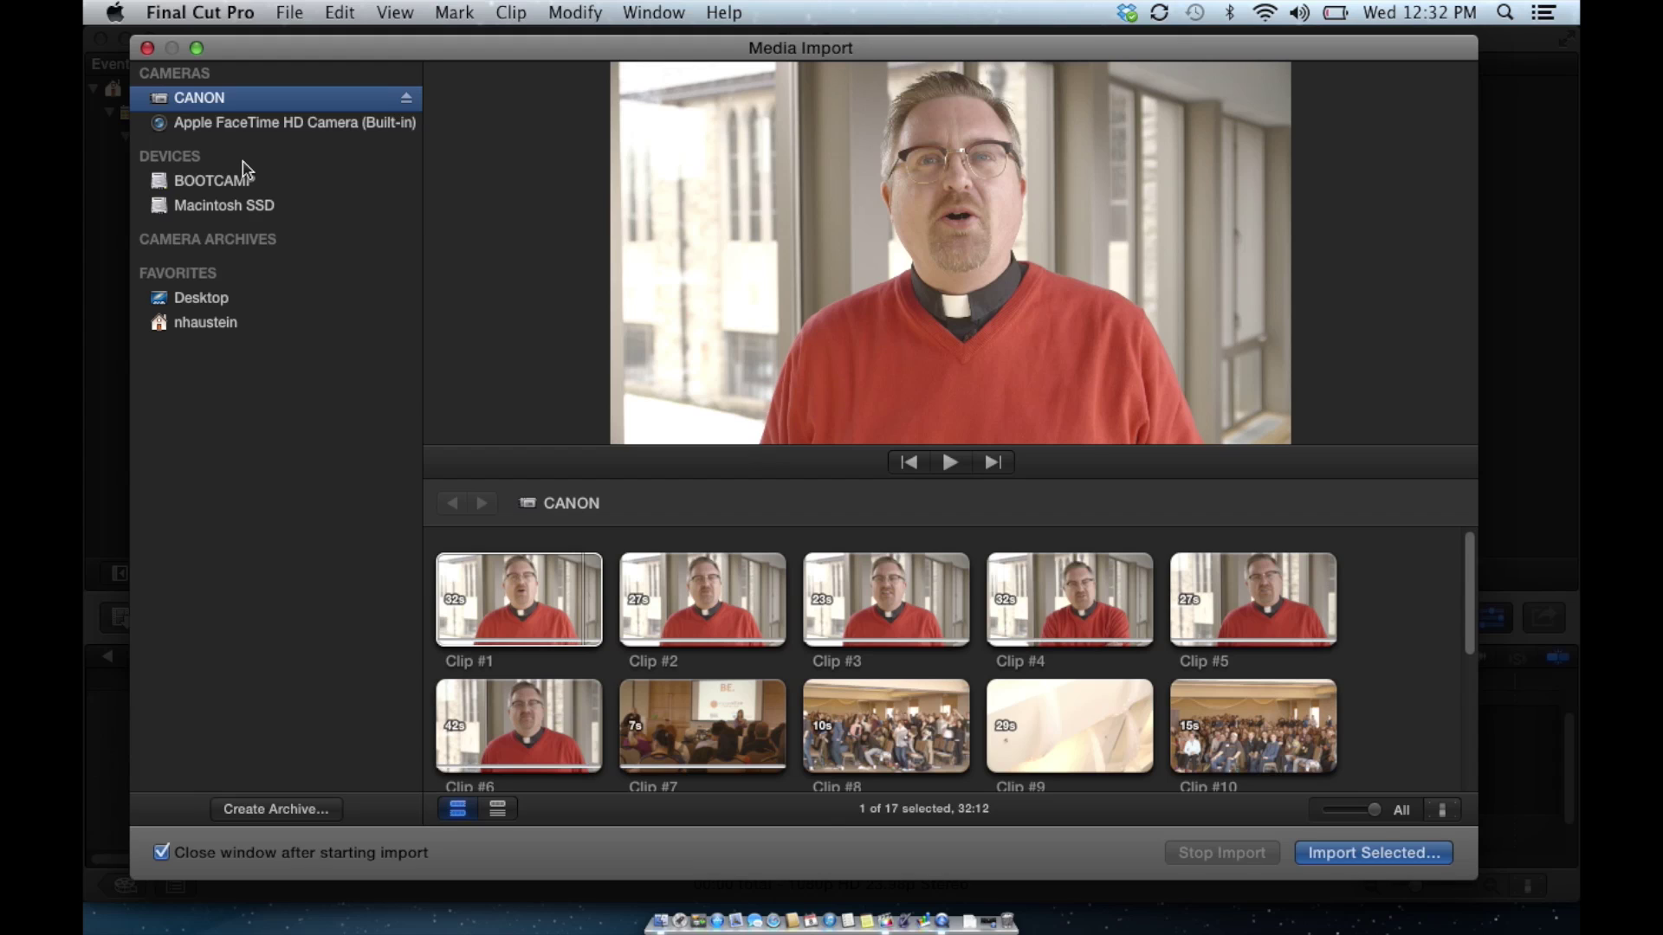
left_click(200, 214)
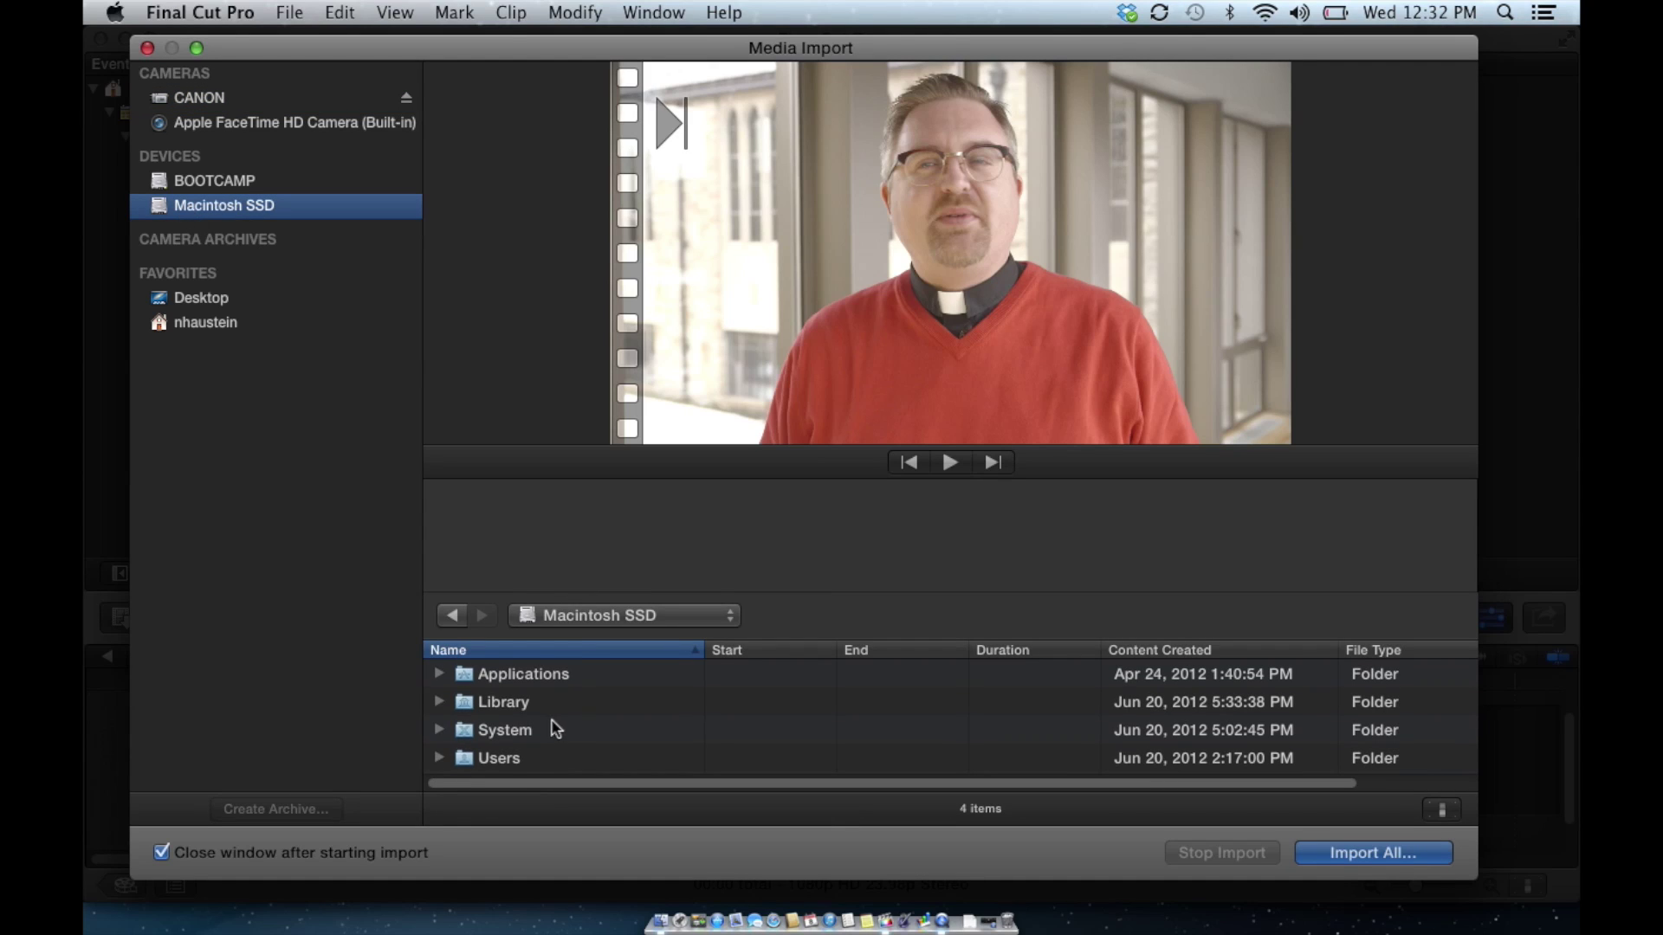
Step: Expand Users, the home folder, Movies and PROJECTS in the import browser
left_click(499, 755)
double_click(498, 754)
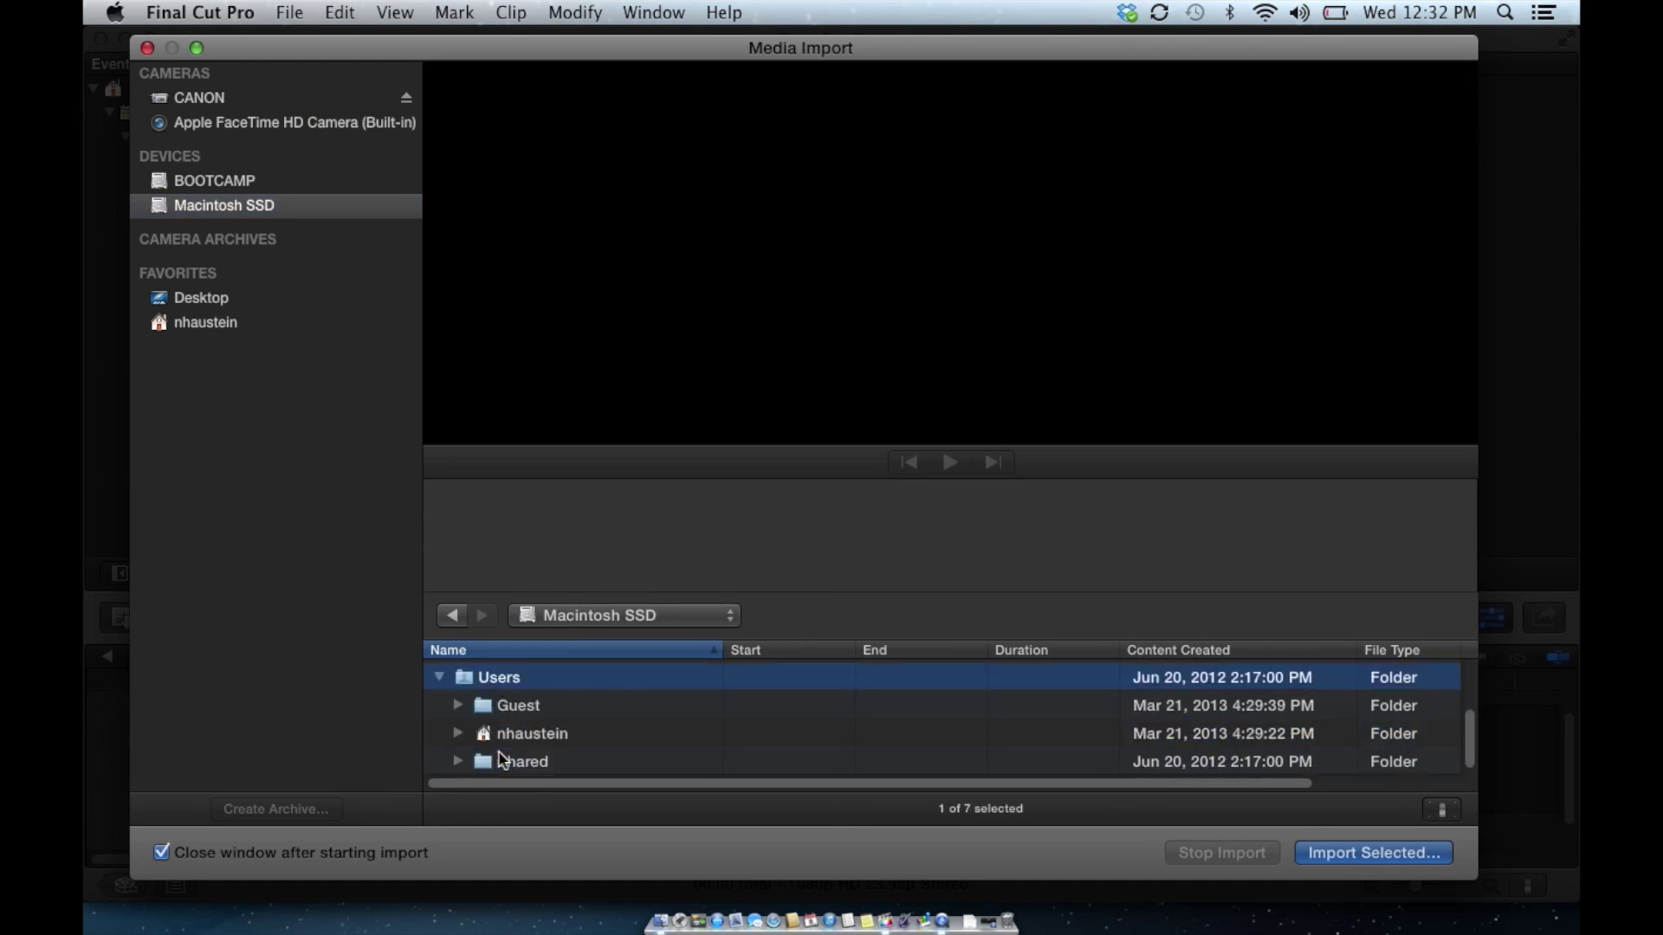
left_click(511, 735)
double_click(513, 734)
scroll(517, 737, "down", 5)
key("Right")
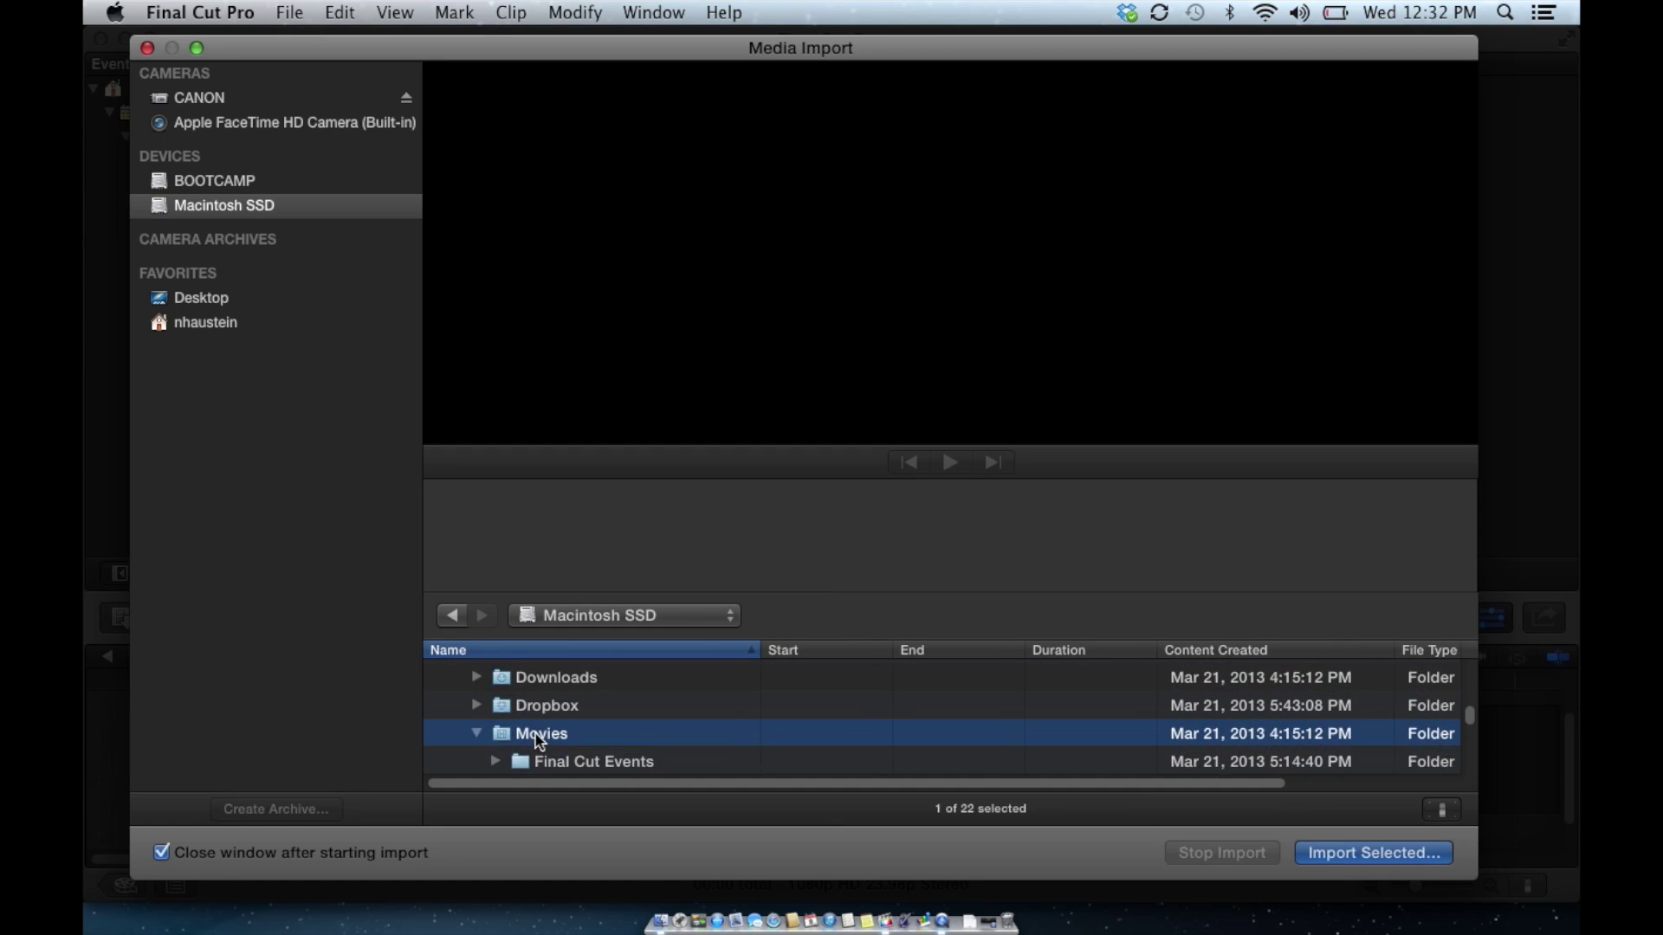
scroll(538, 734, "down", 4)
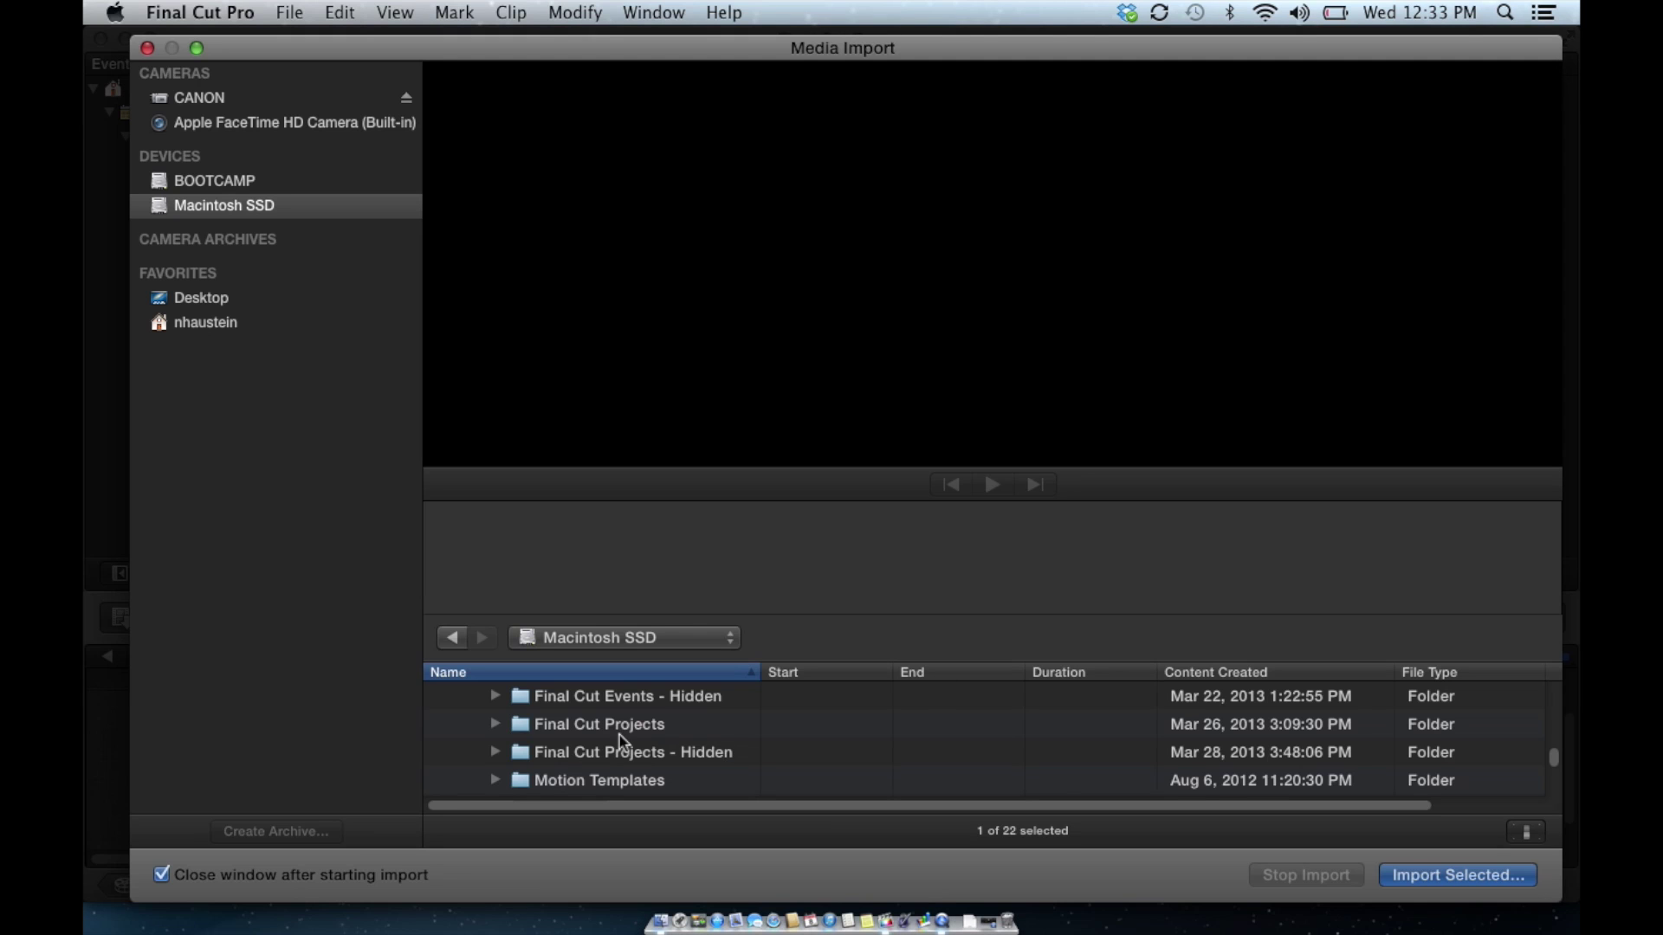
scroll(620, 735, "down", 2)
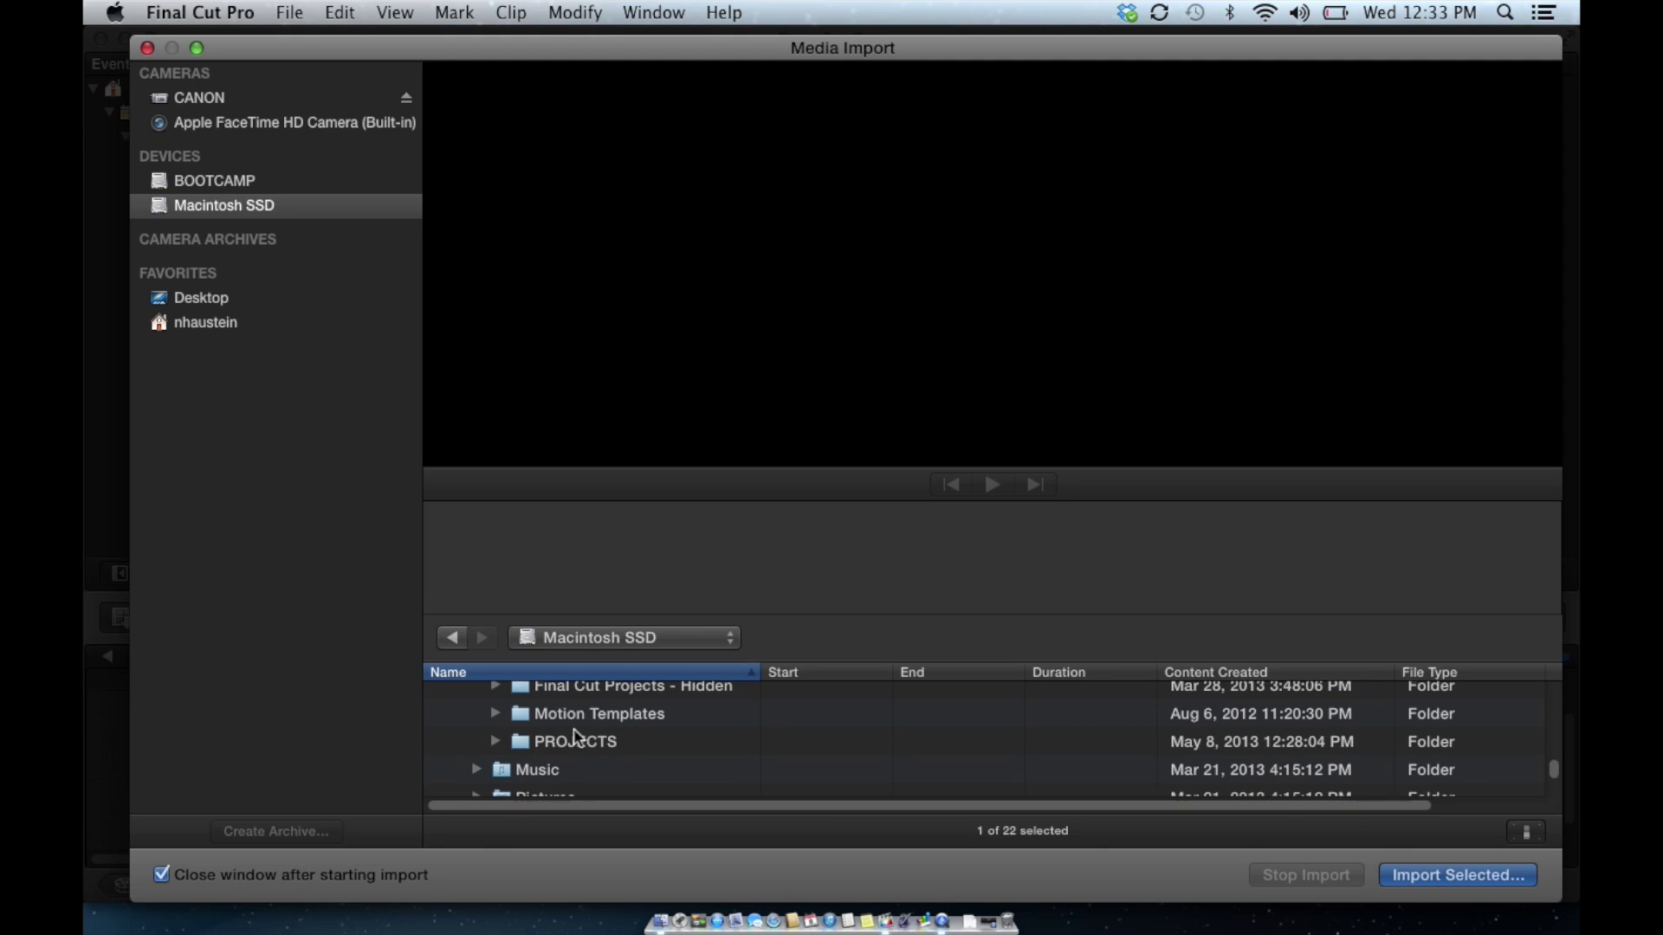
left_click(617, 737)
key("Right")
scroll(610, 718, "down", 3)
Step: Expand TEST PROJECT, RAW FOOTAGE and Camera 1 to list its clips
left_click(615, 690)
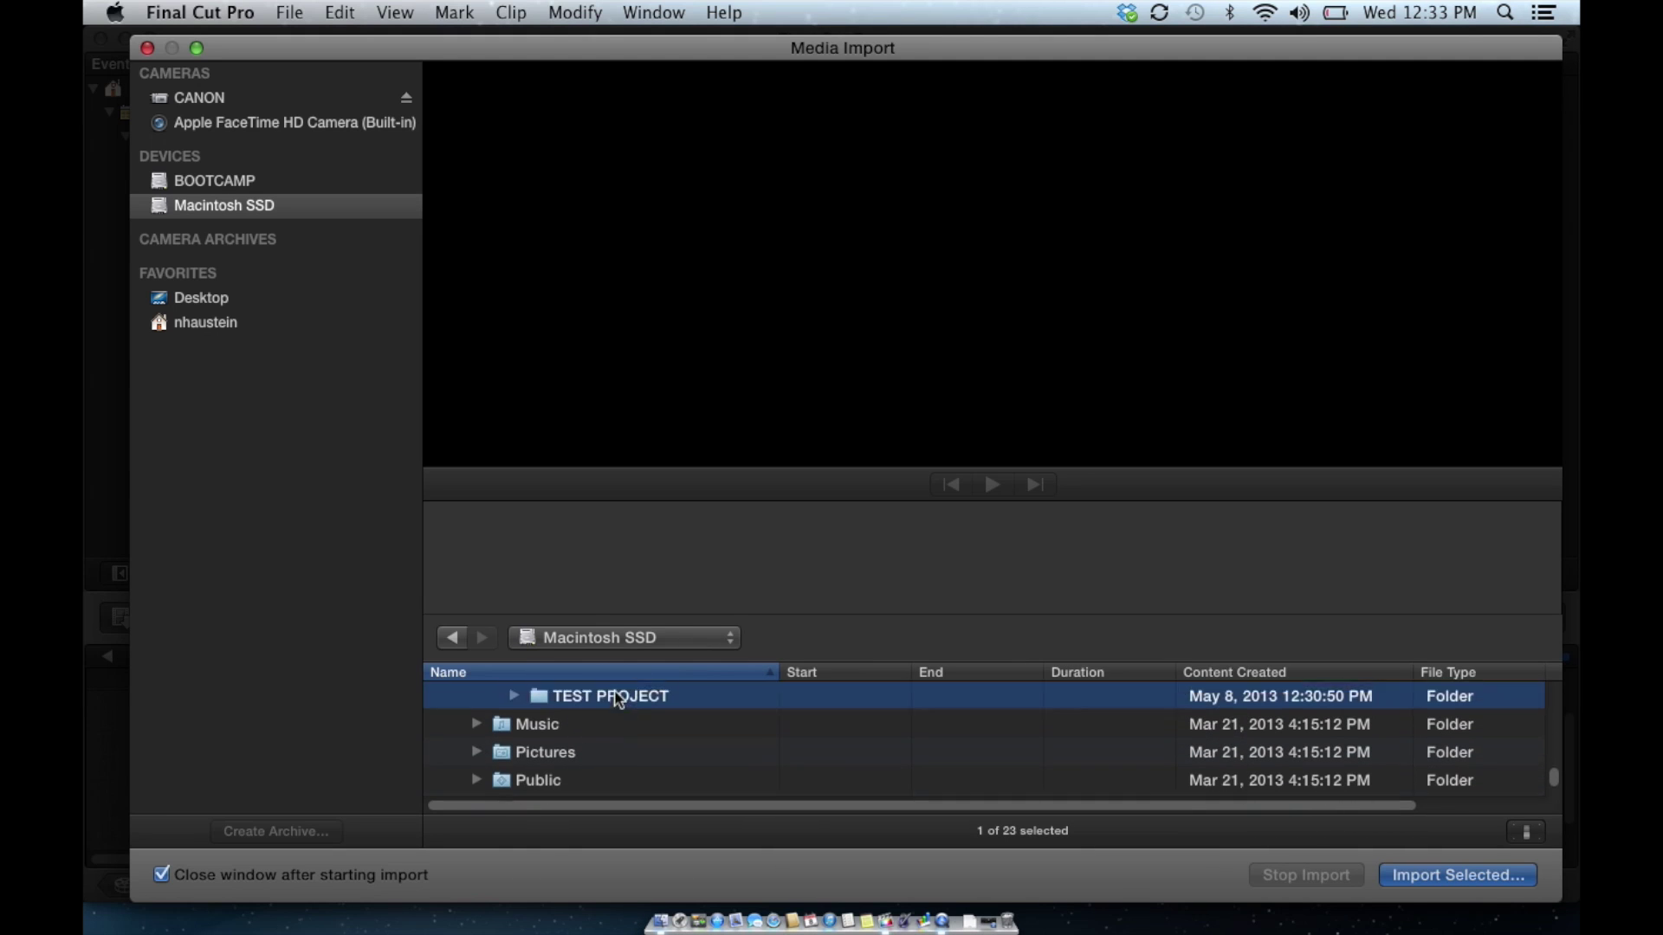
right_click(615, 689)
key("Escape")
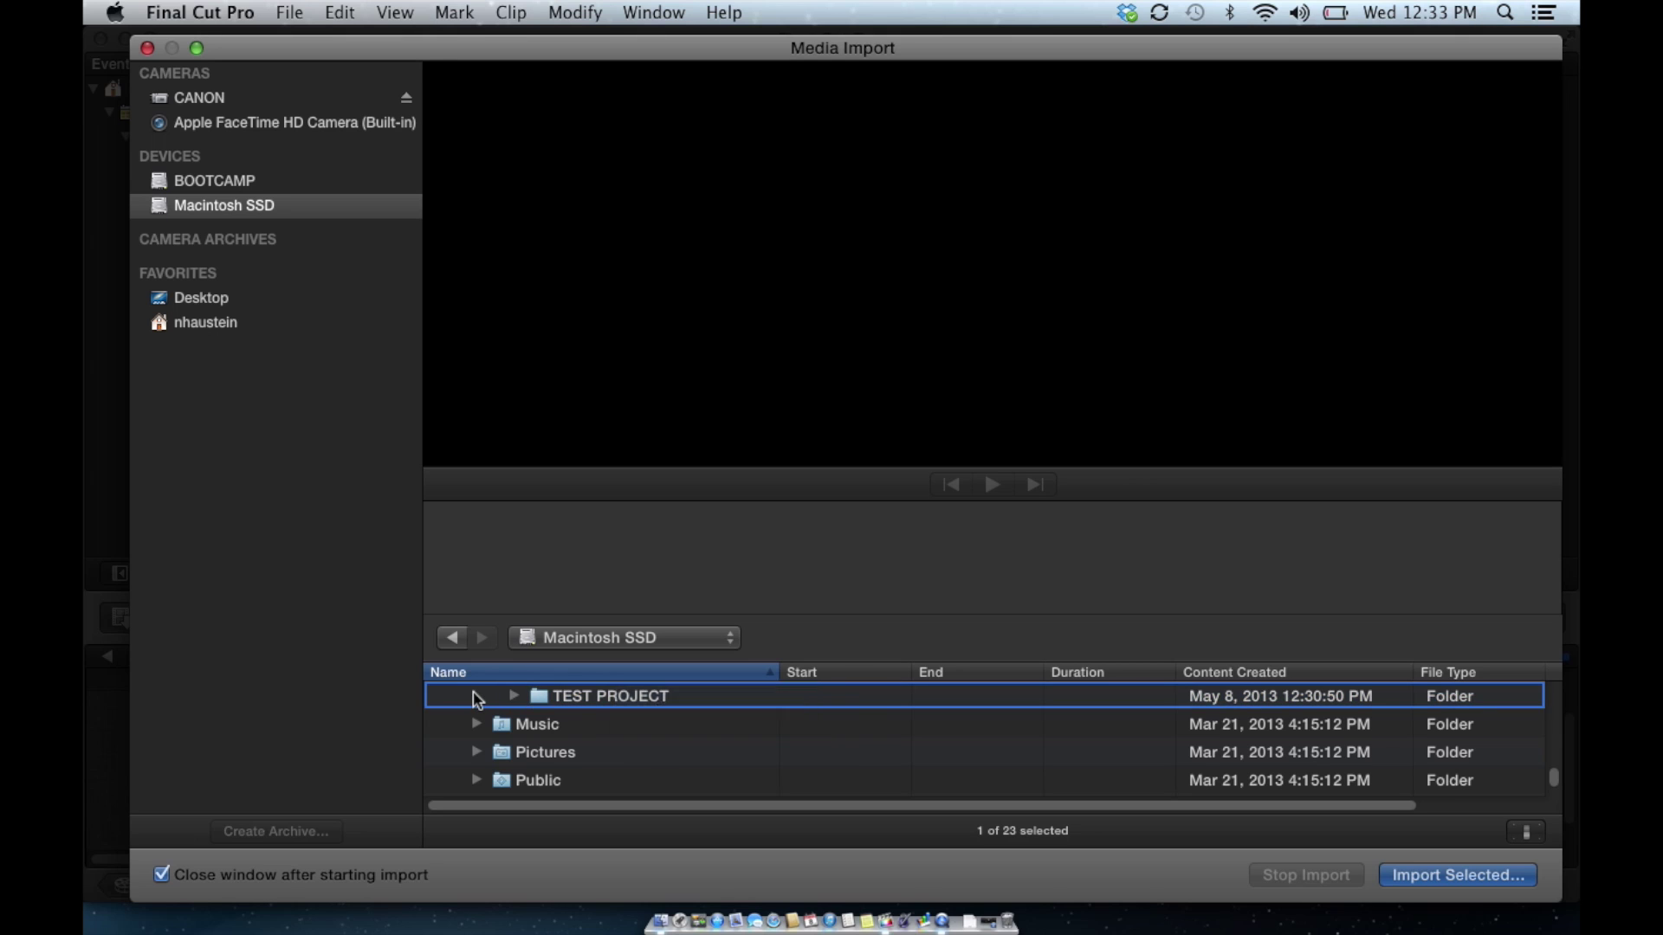
key("Right")
key("Down")
key("Right")
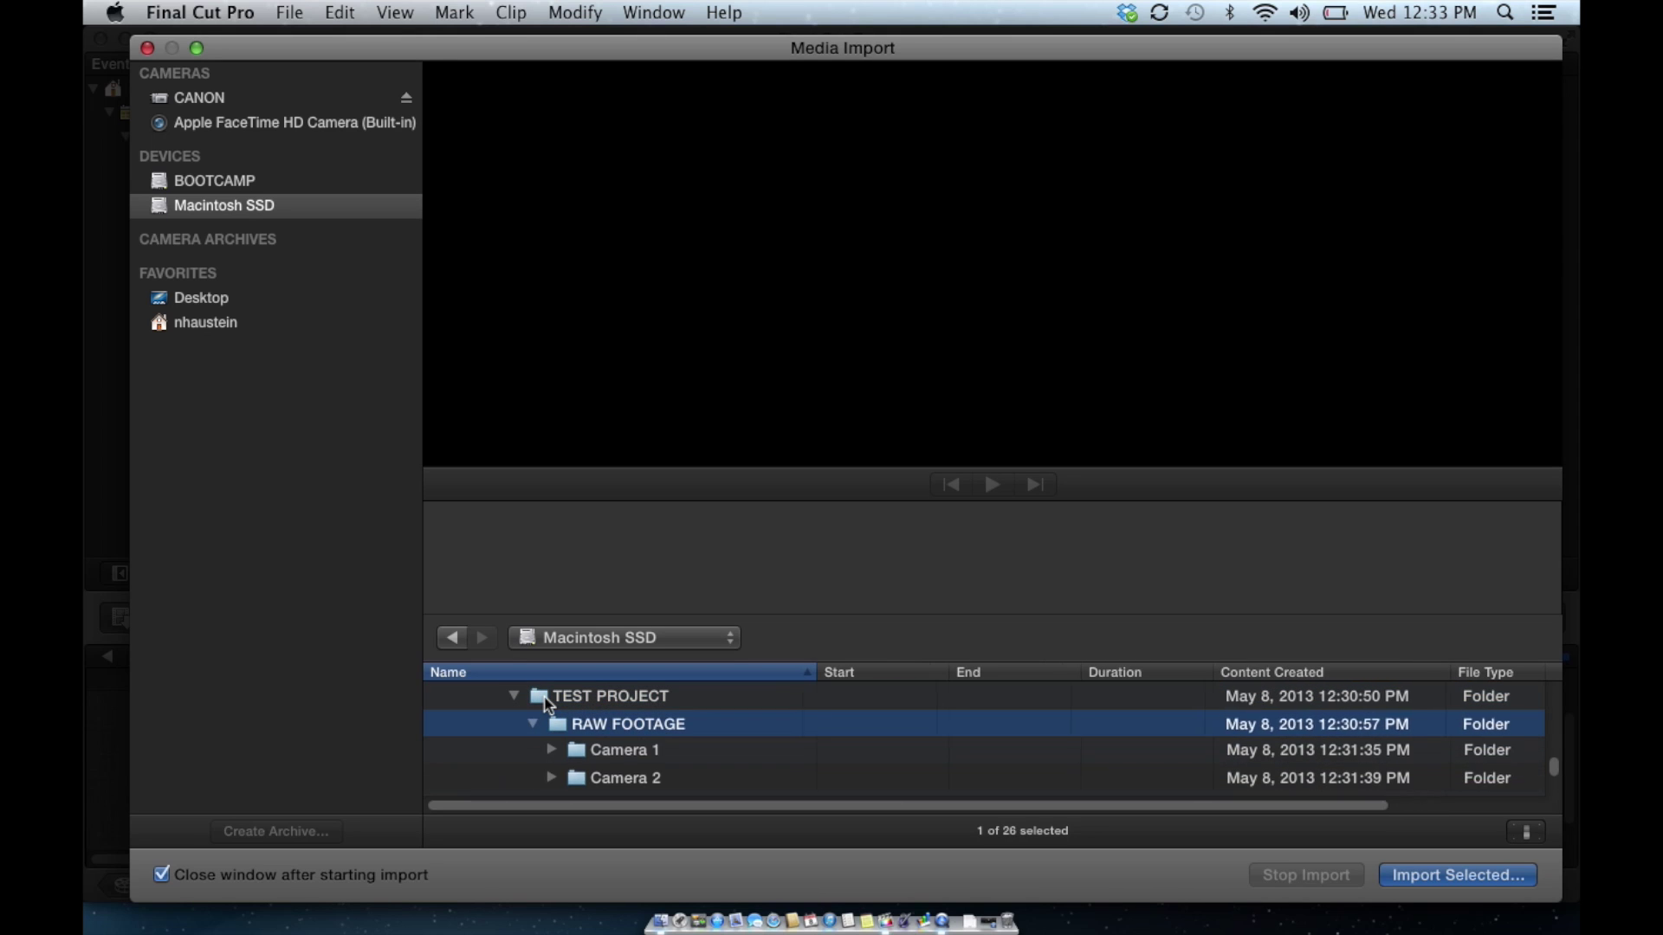
key("Down")
scroll(606, 719, "down", 2)
scroll(622, 718, "up", 1)
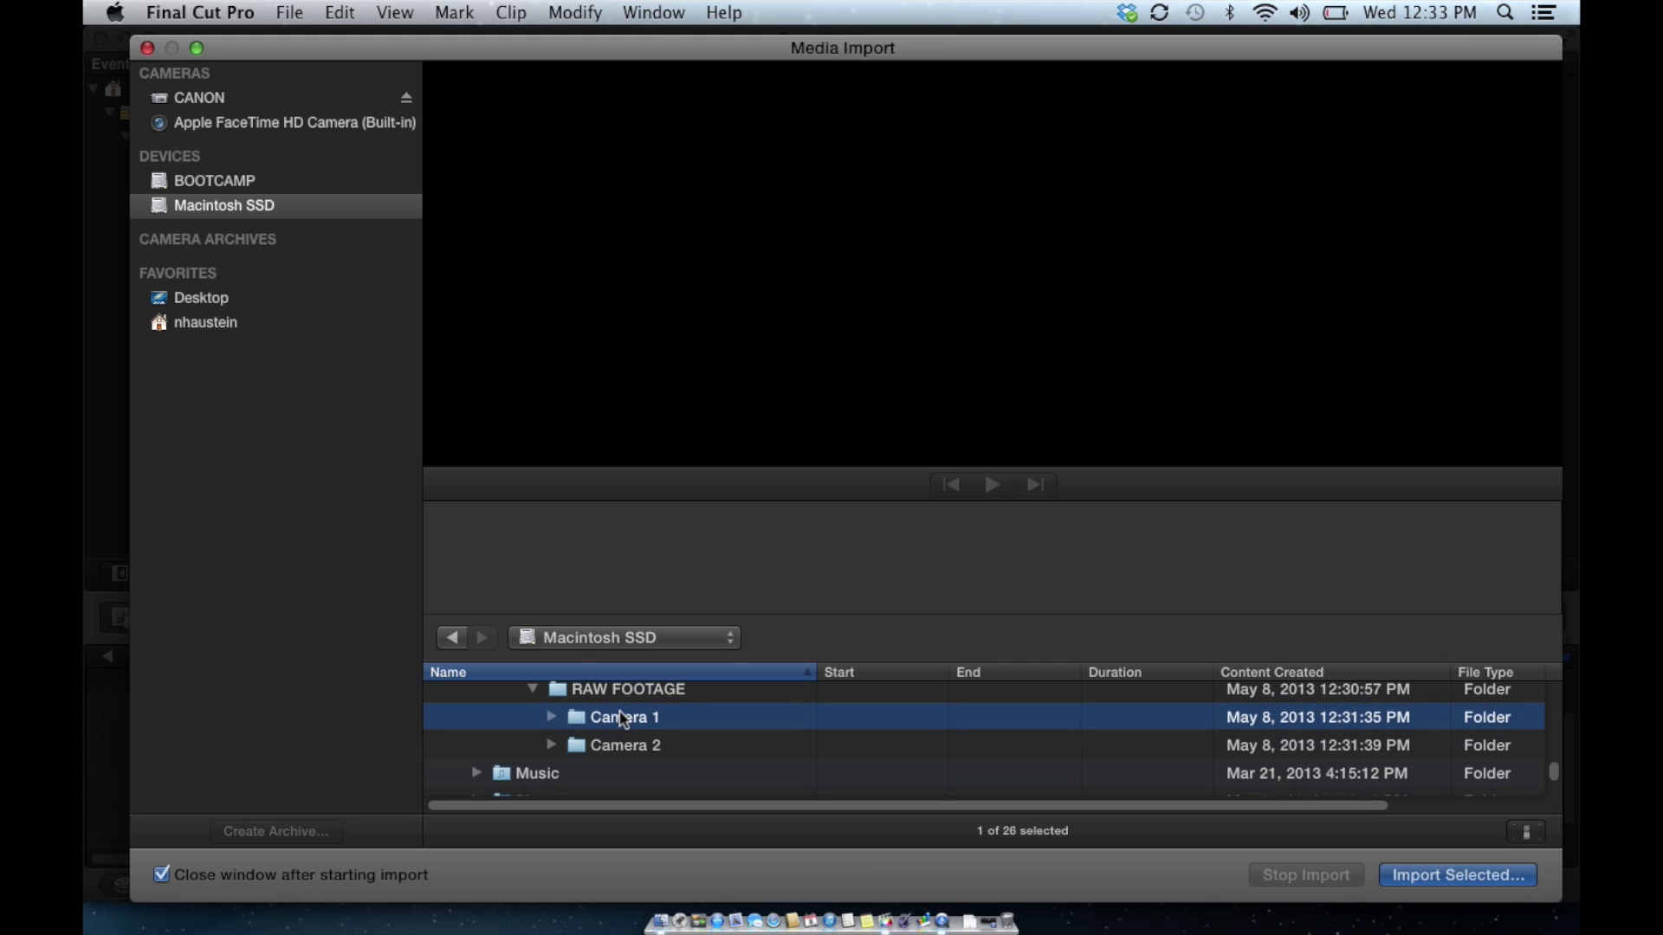
key("Right")
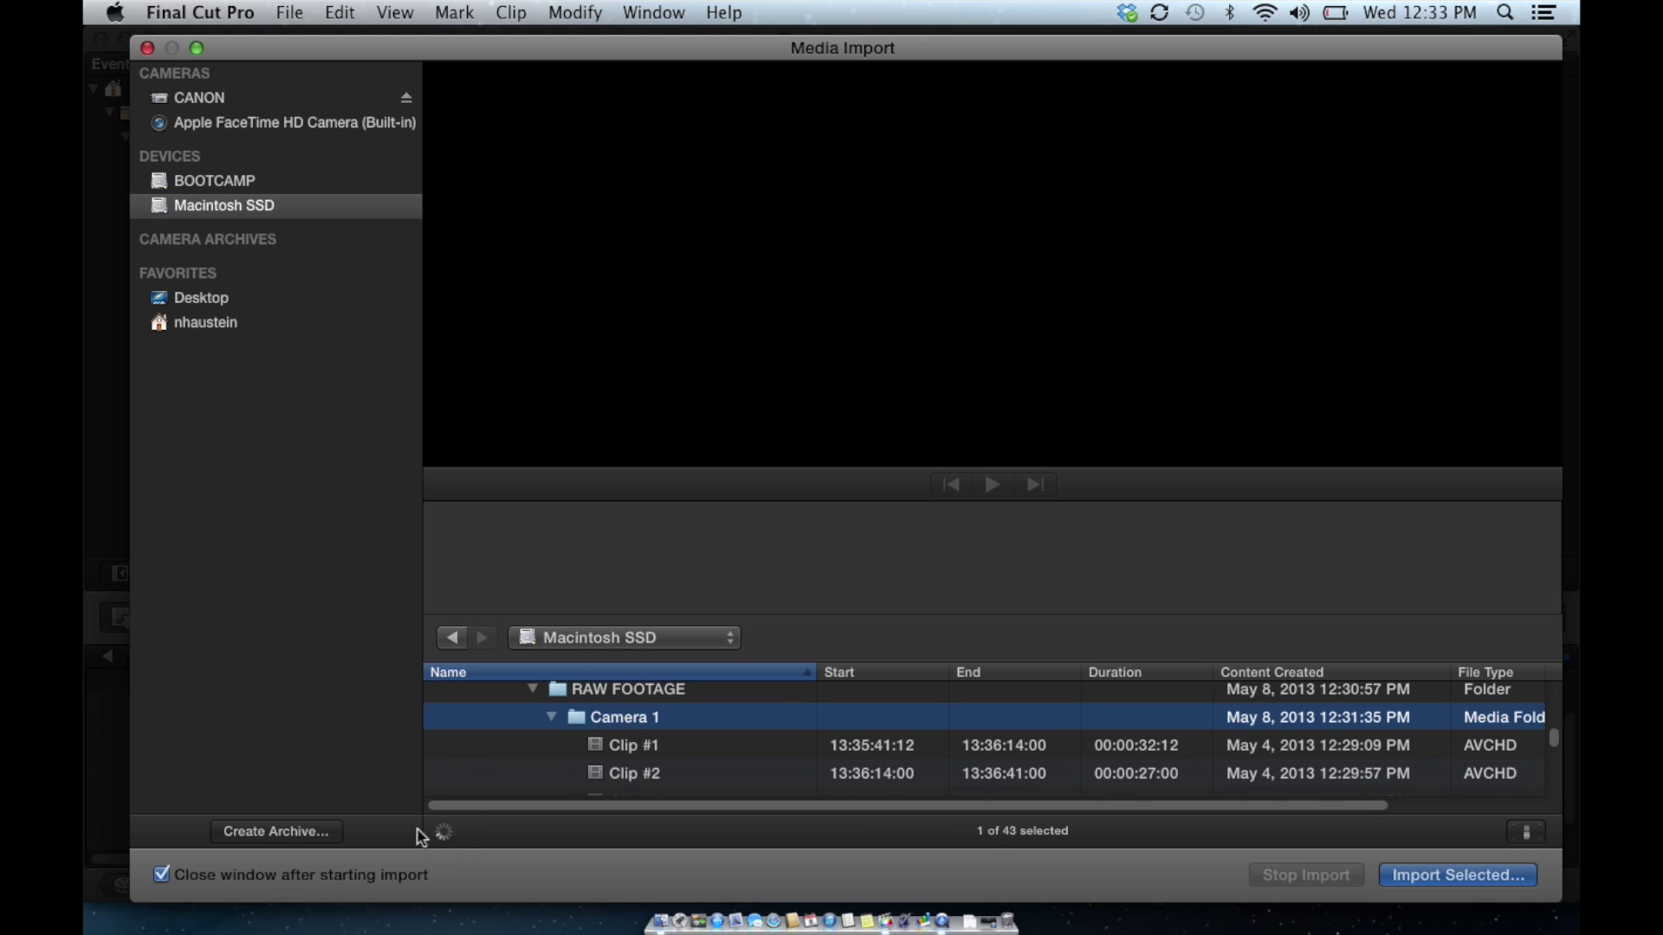
Step: Preview Clip #1 and Clip #2, then open Camera 1 to show its 17 clips
scroll(681, 748, "down", 1)
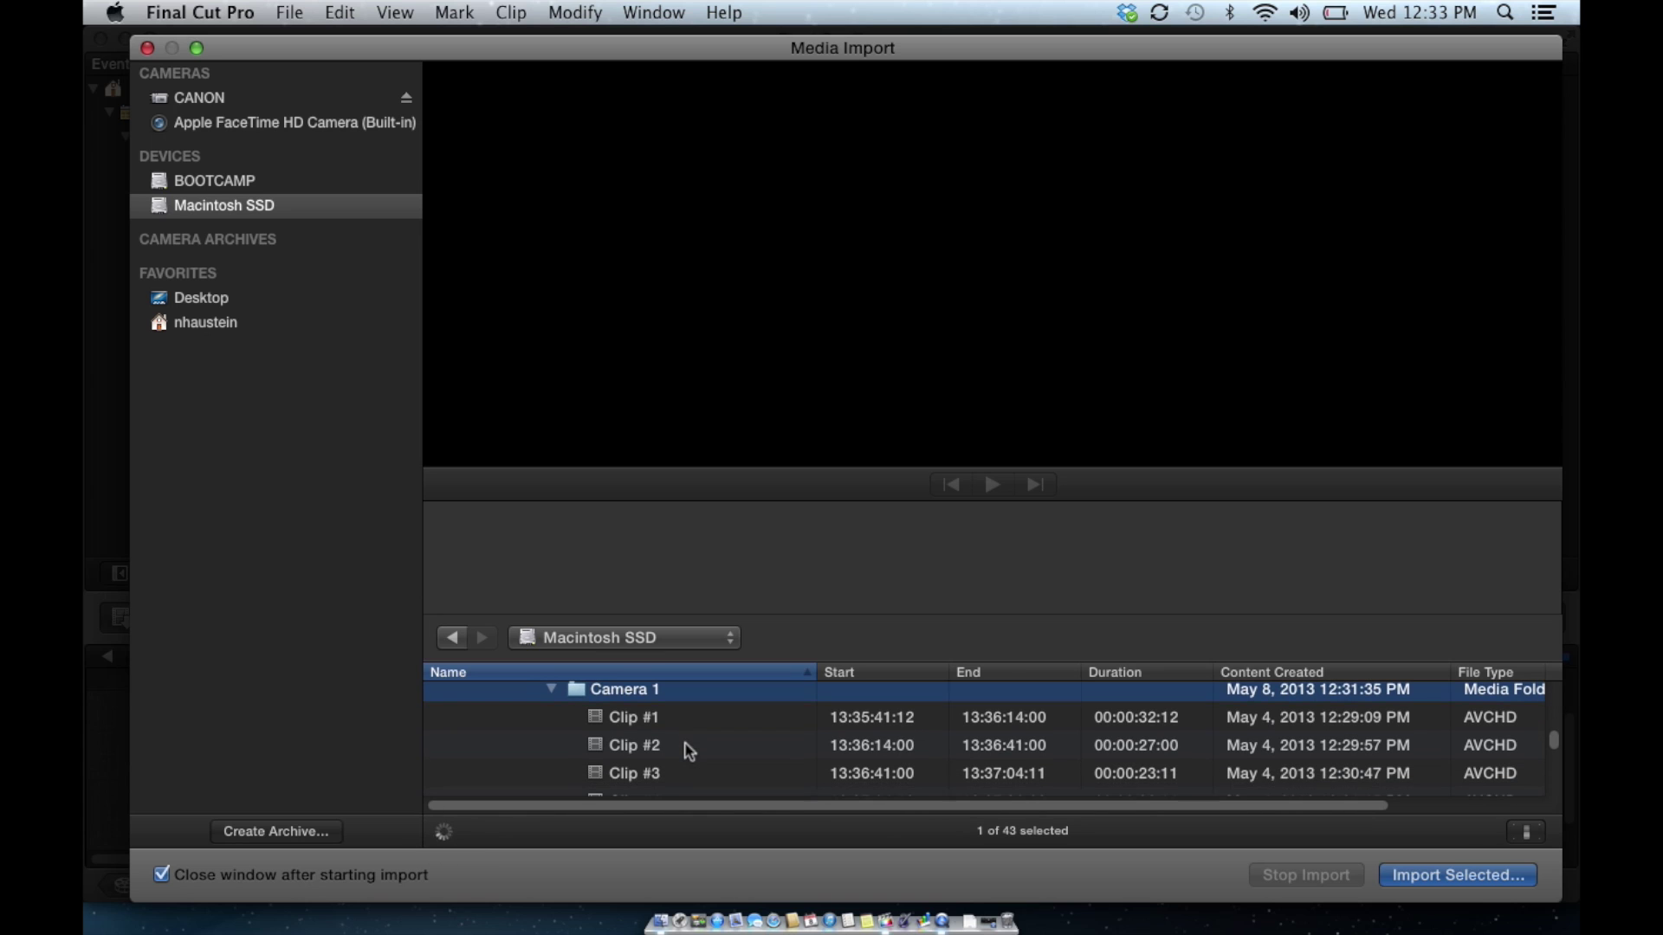
left_click(654, 716)
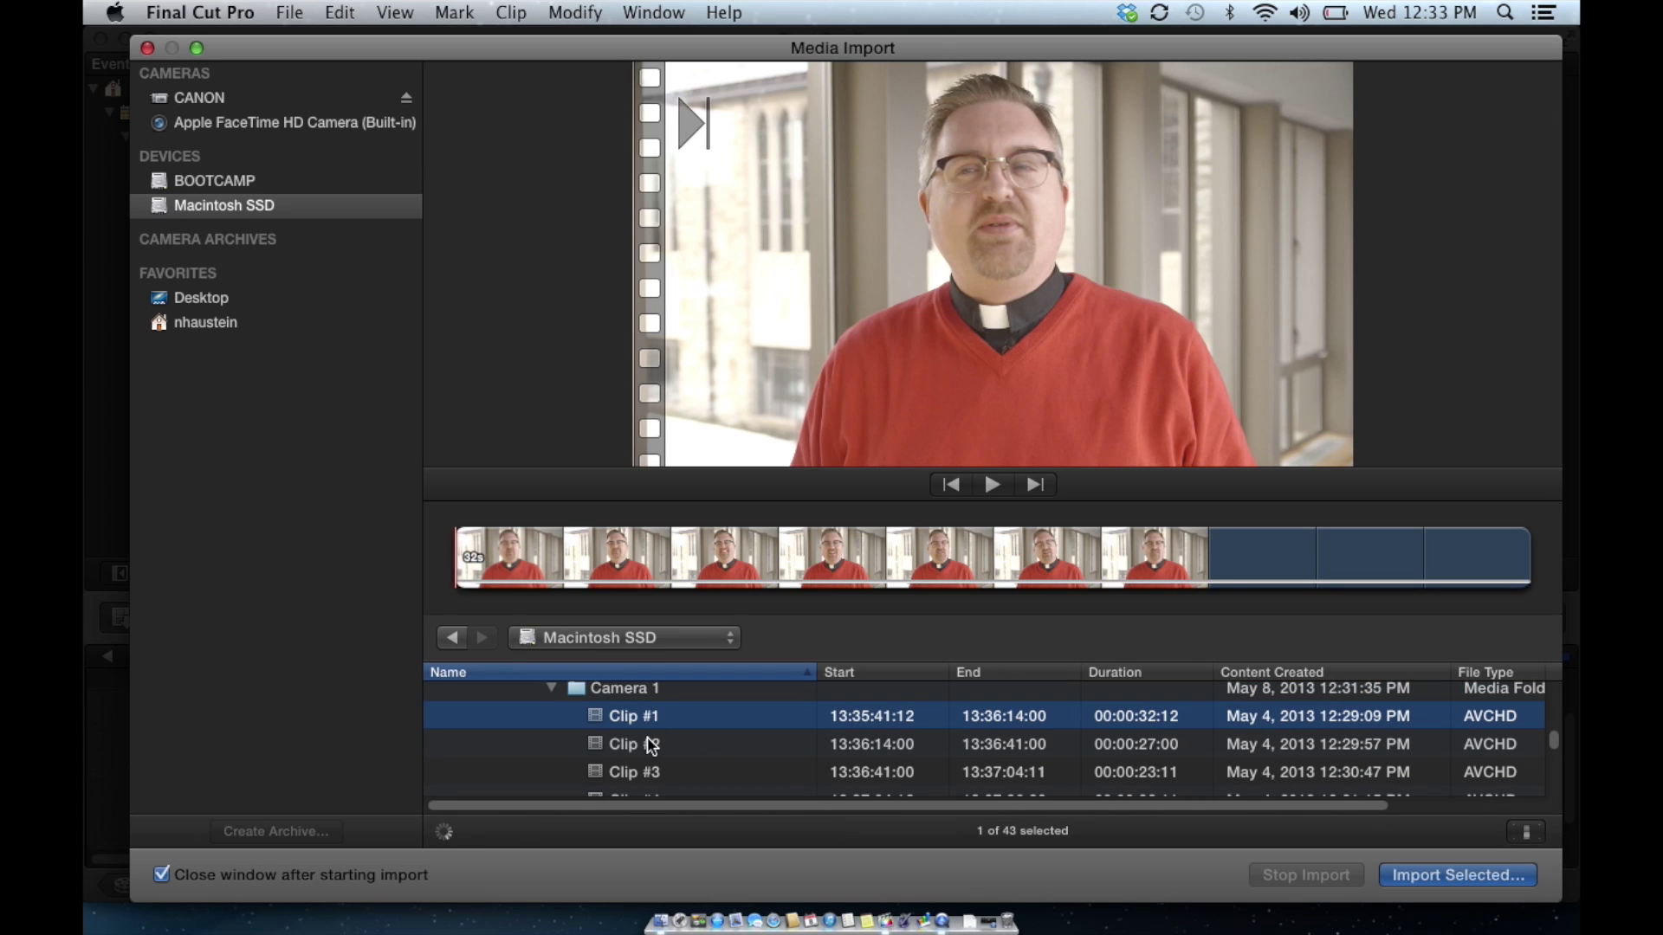
left_click(651, 747)
double_click(636, 691)
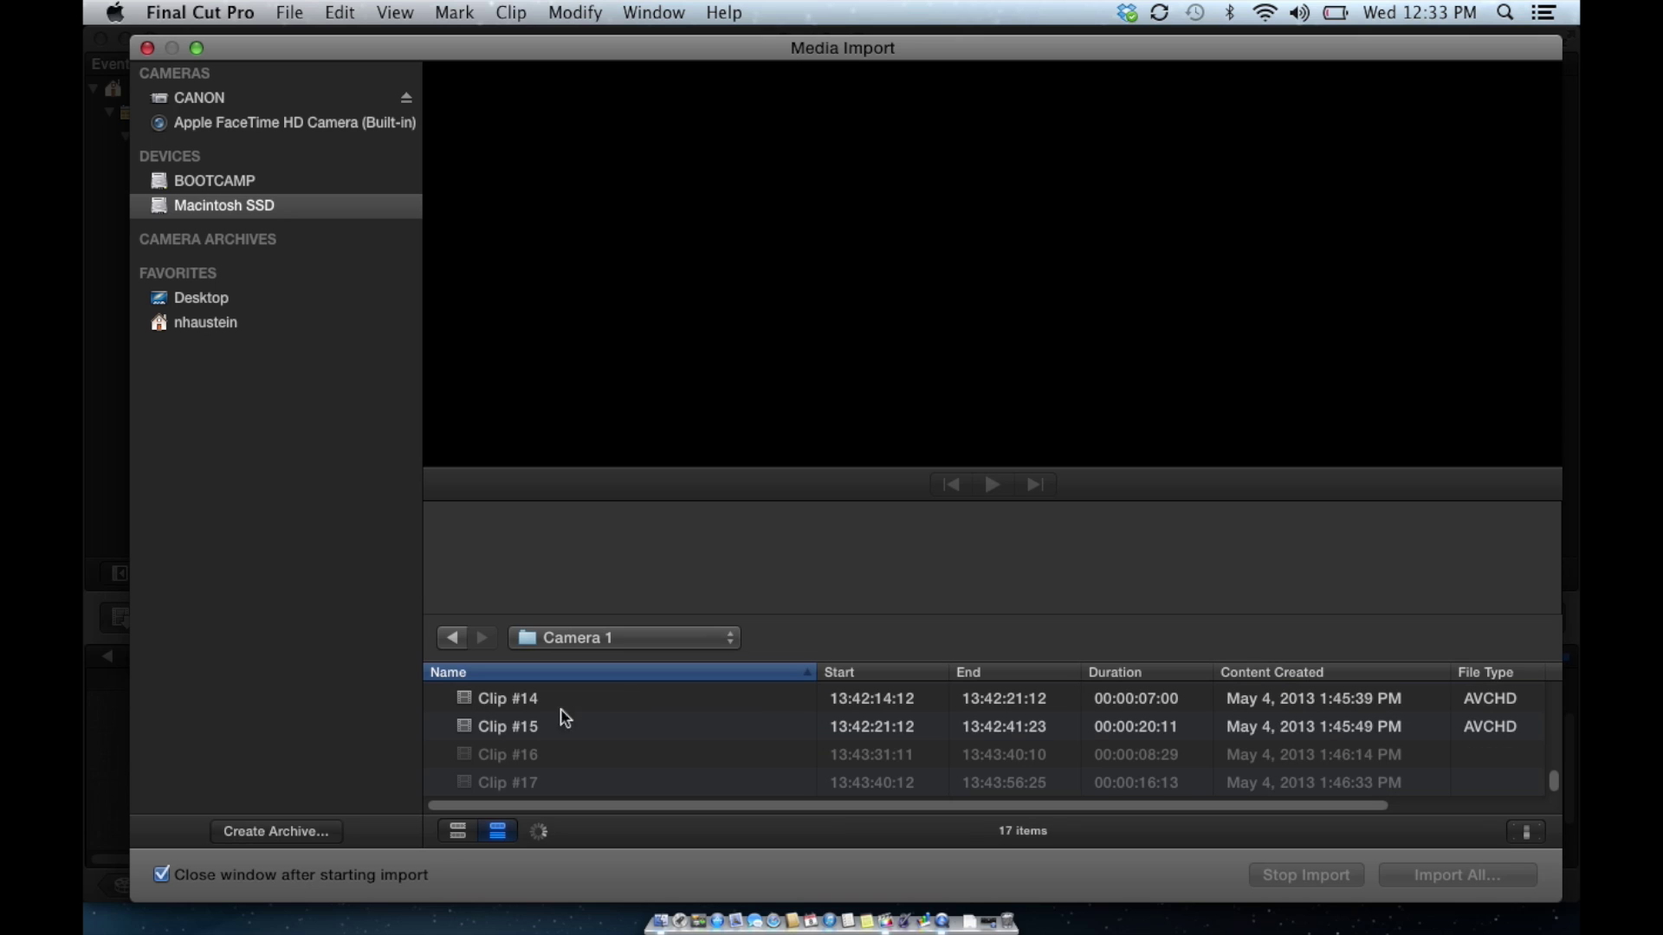
Step: Show the Camera 1 clips as filmstrip thumbnails, select Clip #1, then browse the CANON card
left_click(456, 831)
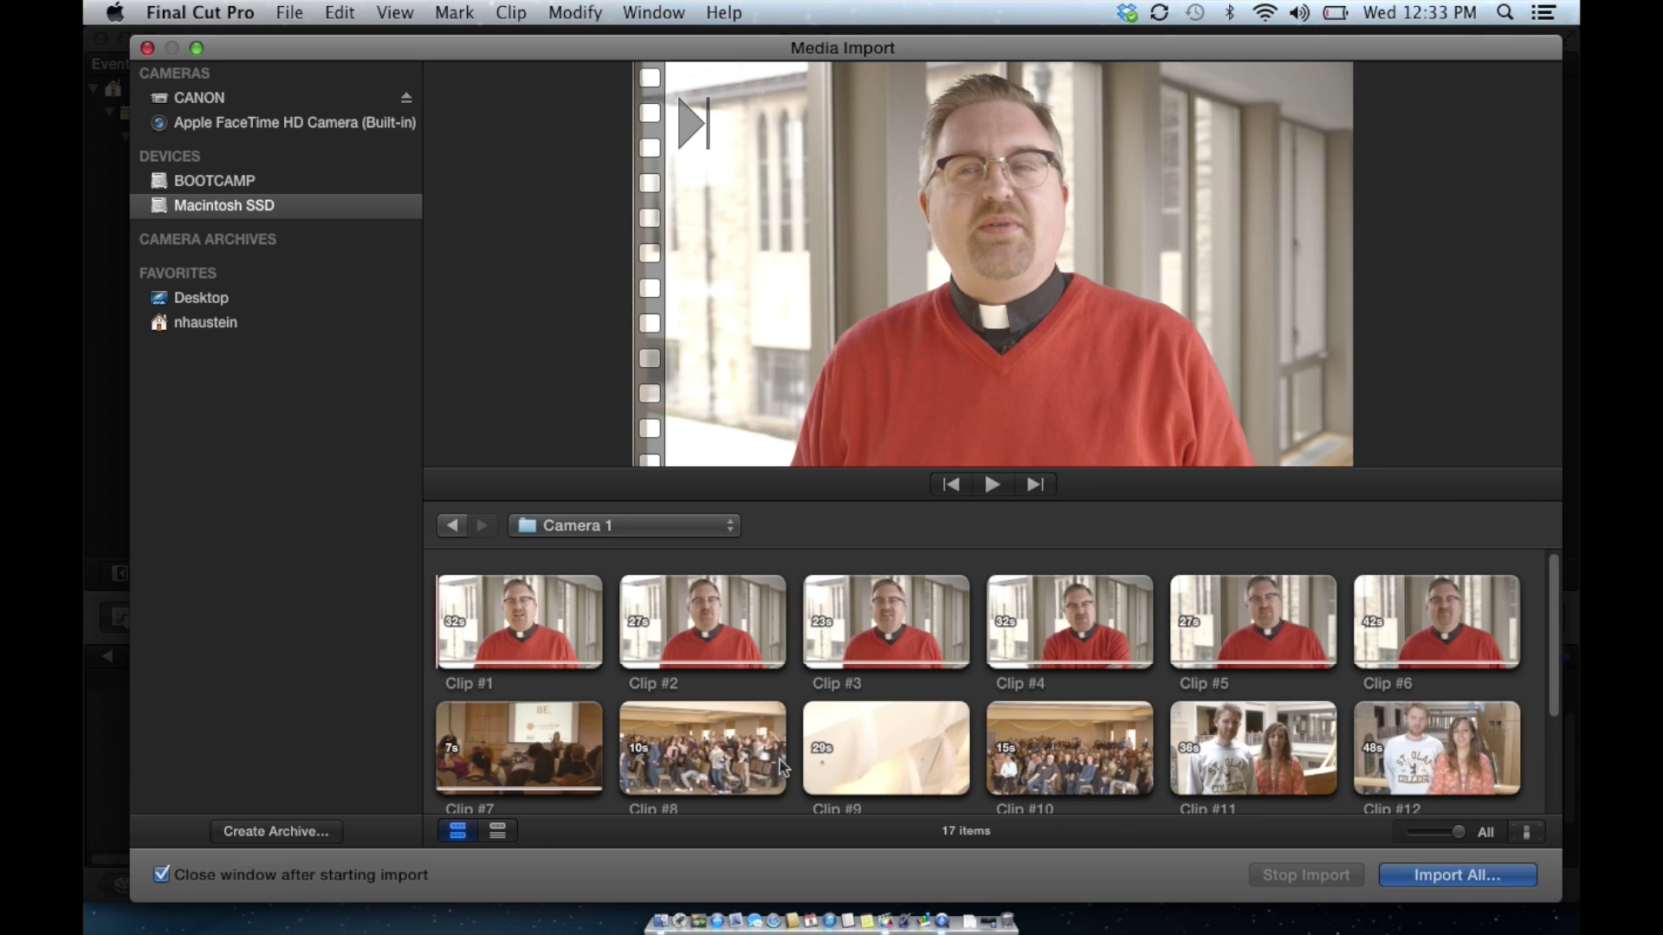
left_click(589, 527)
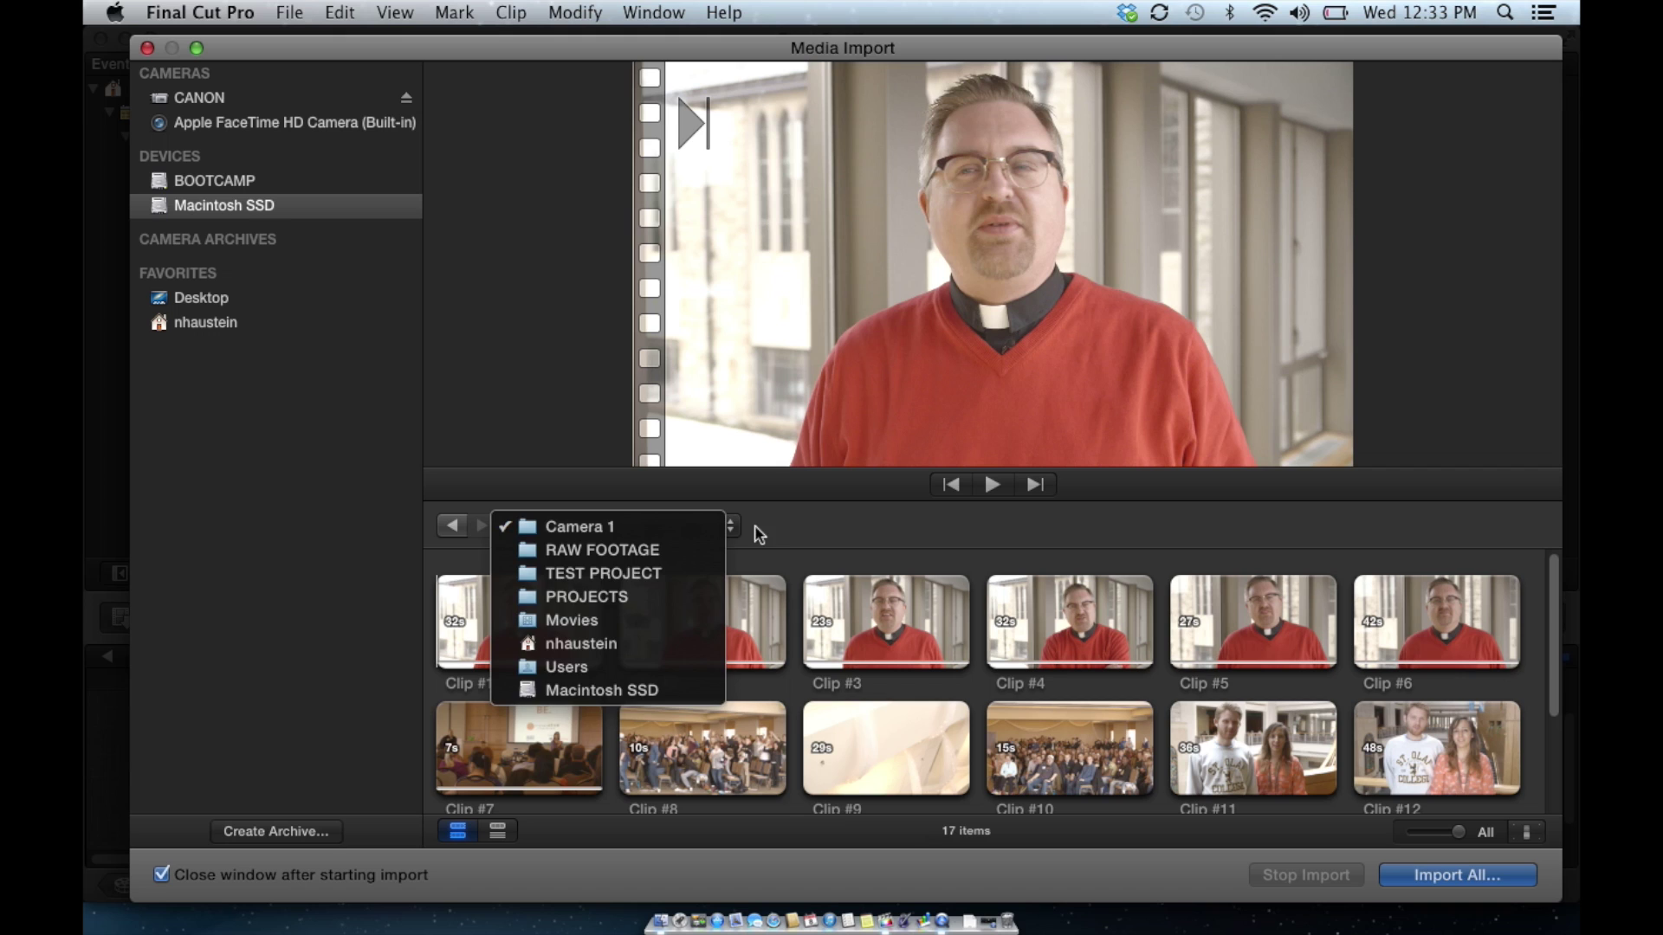
left_click(799, 533)
left_click(522, 613)
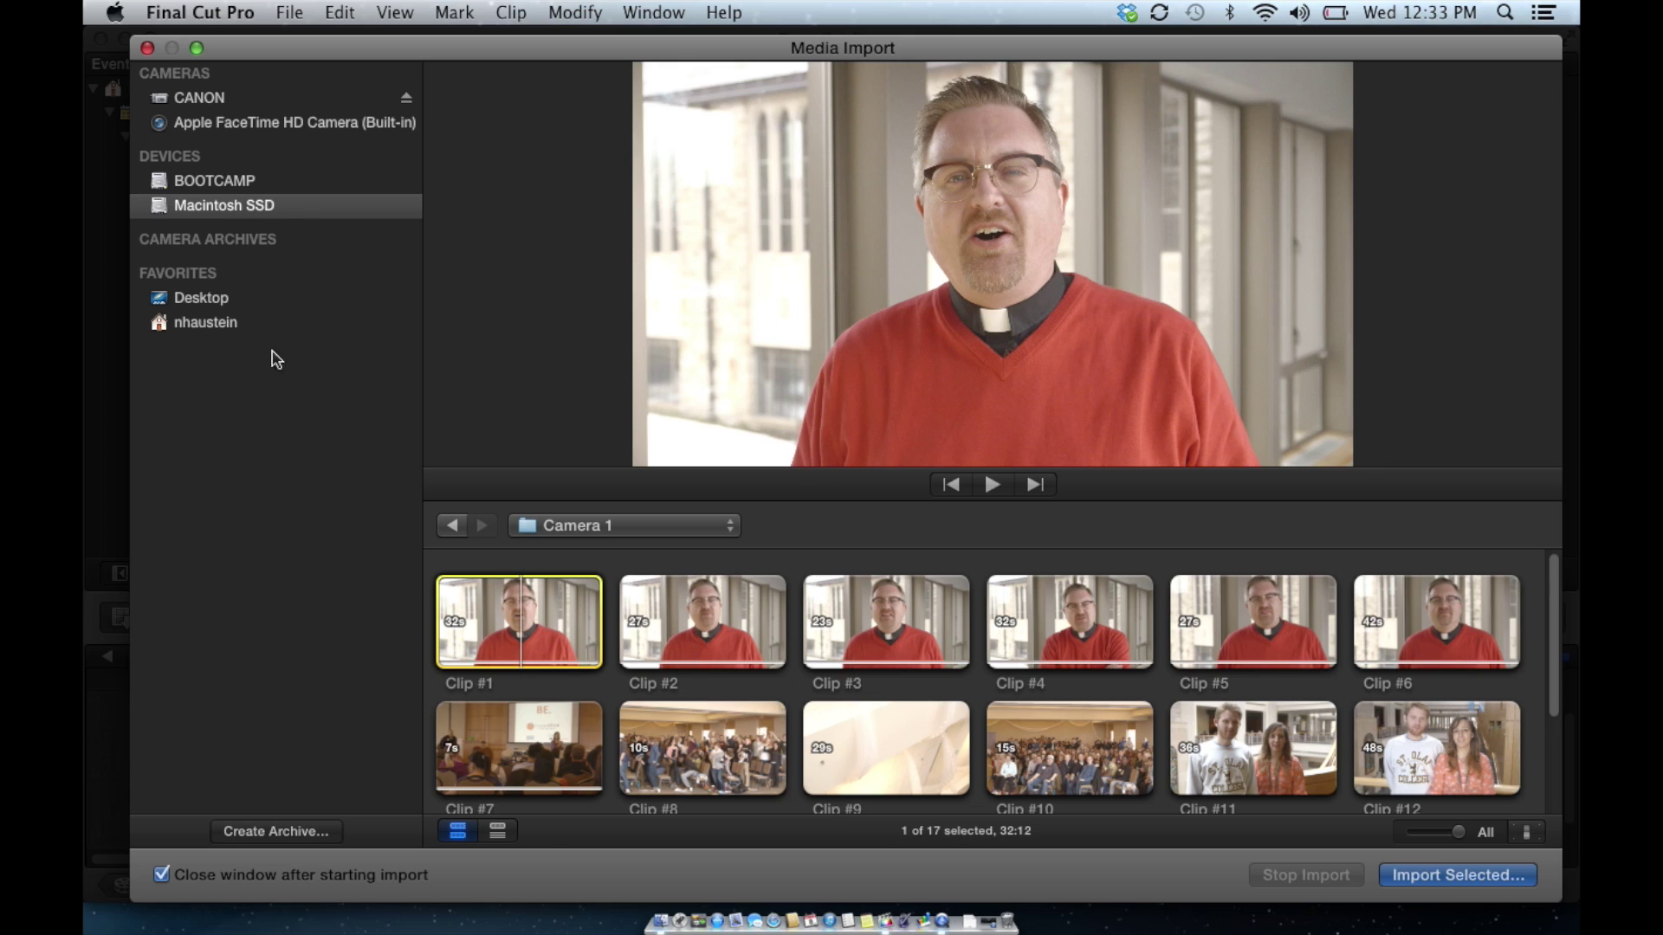
left_click(264, 399)
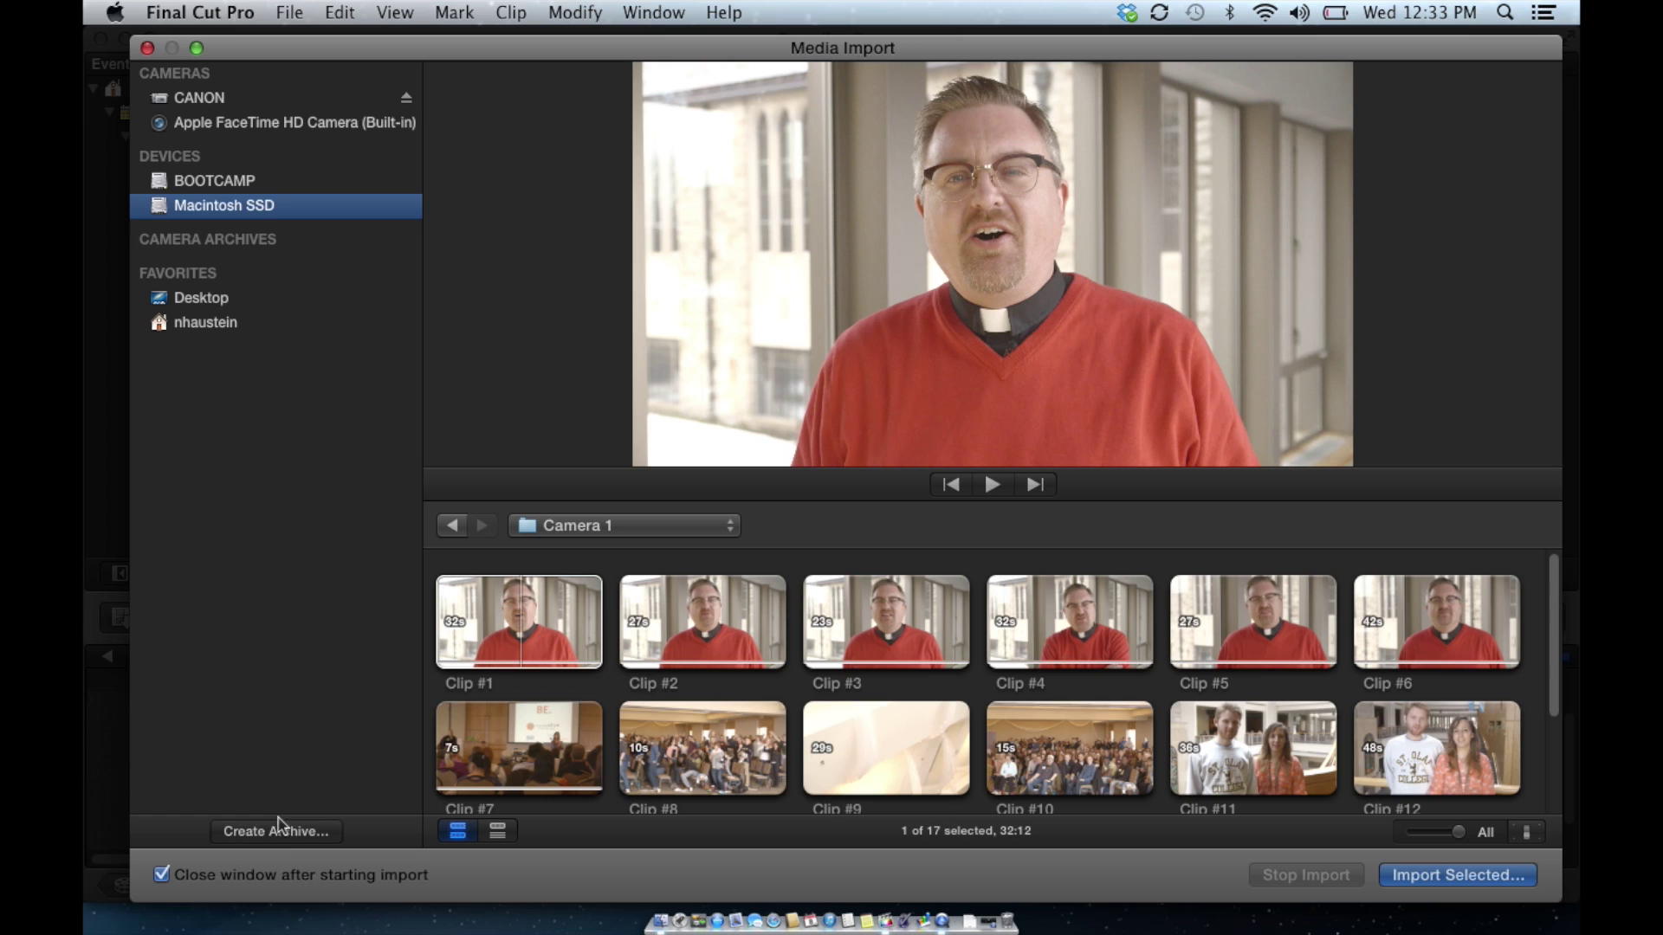
left_click(205, 105)
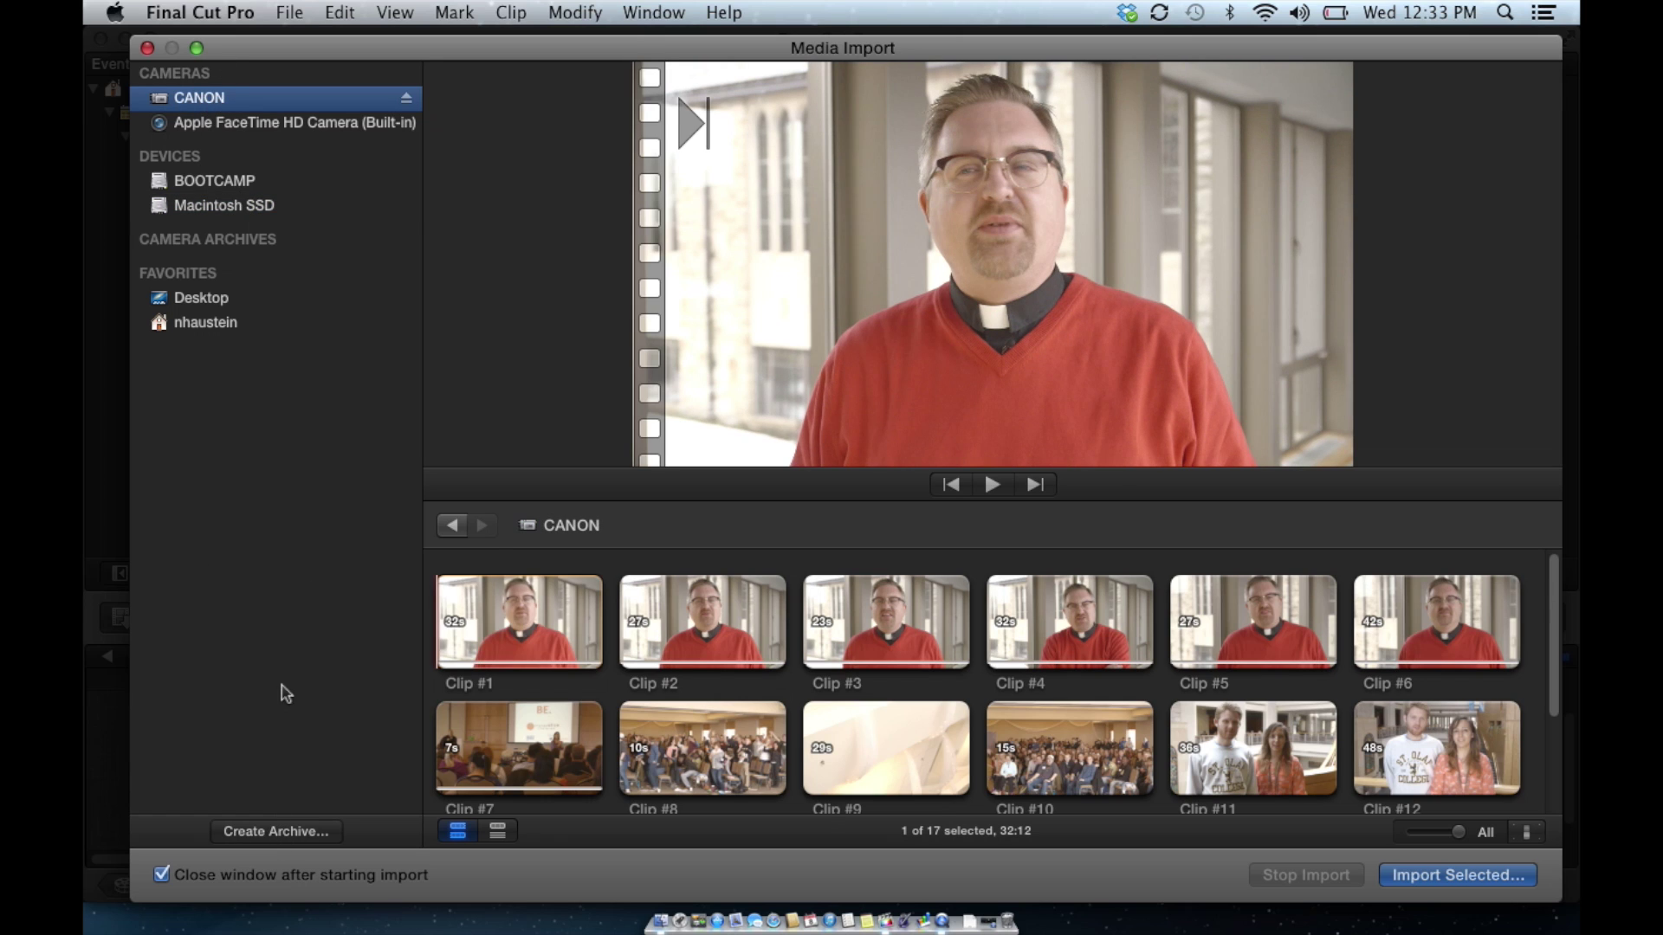
Step: Archive the CANON card under the name VIDEO SHOOT with Macintosh SSD as destination
left_click(276, 831)
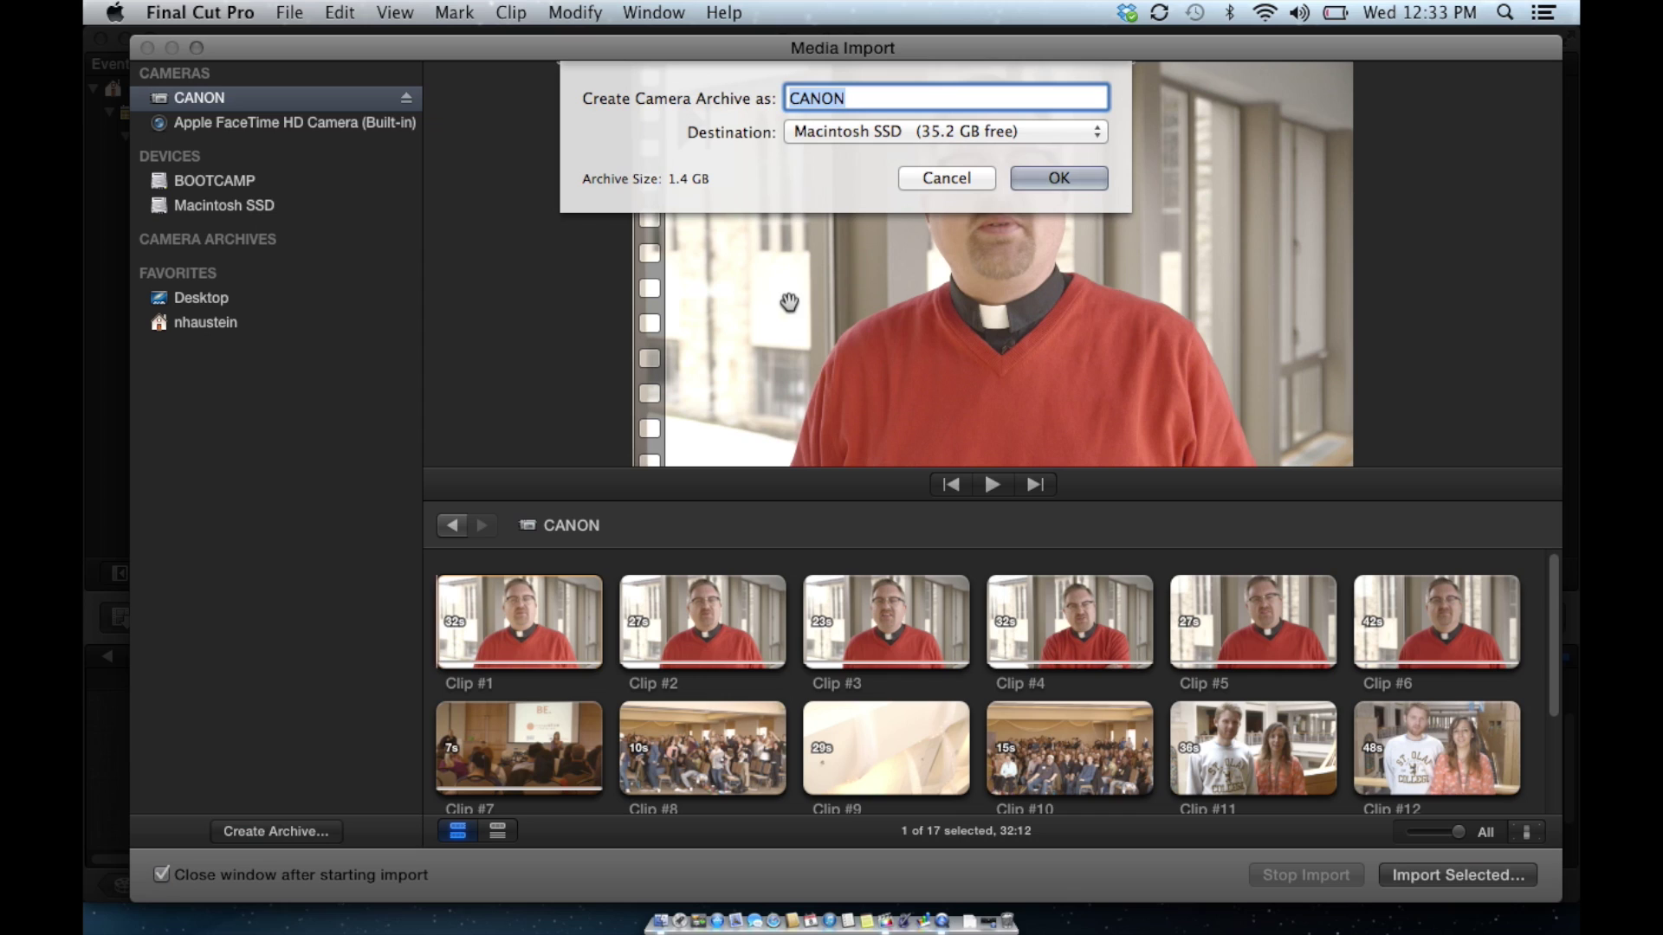
left_click(877, 107)
key("BackSpace")
key("BackSpace")
key("BackSpace")
key("BackSpace")
key("BackSpace")
type("VIDEO SHOOT")
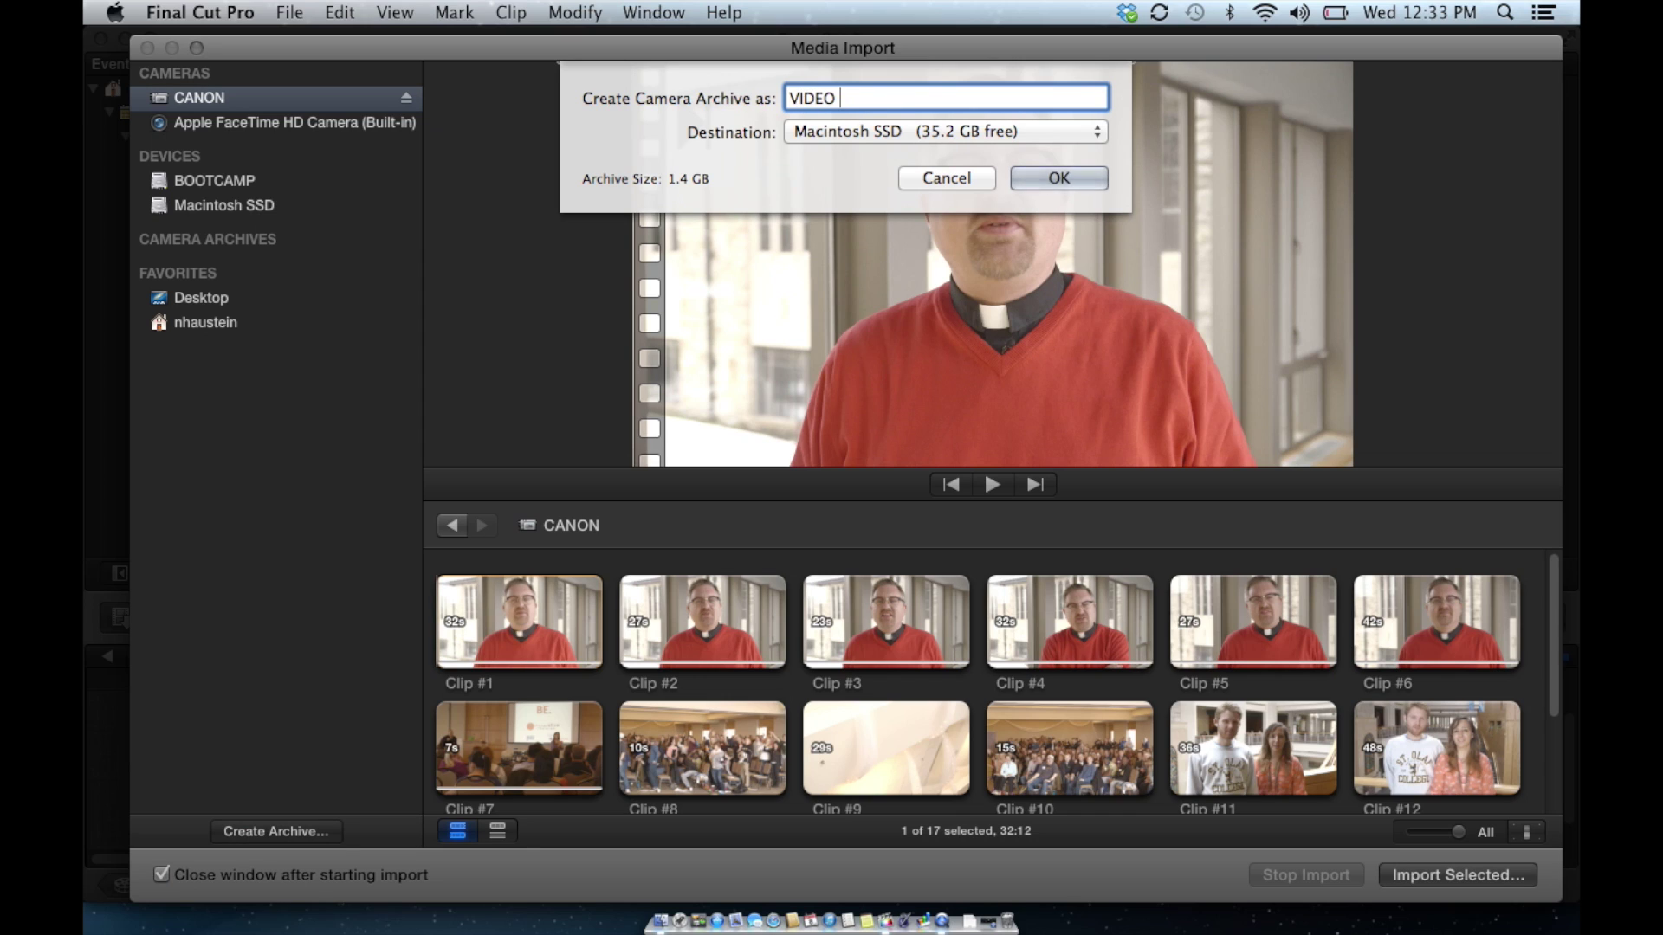
left_click(882, 128)
left_click(883, 126)
left_click(1048, 176)
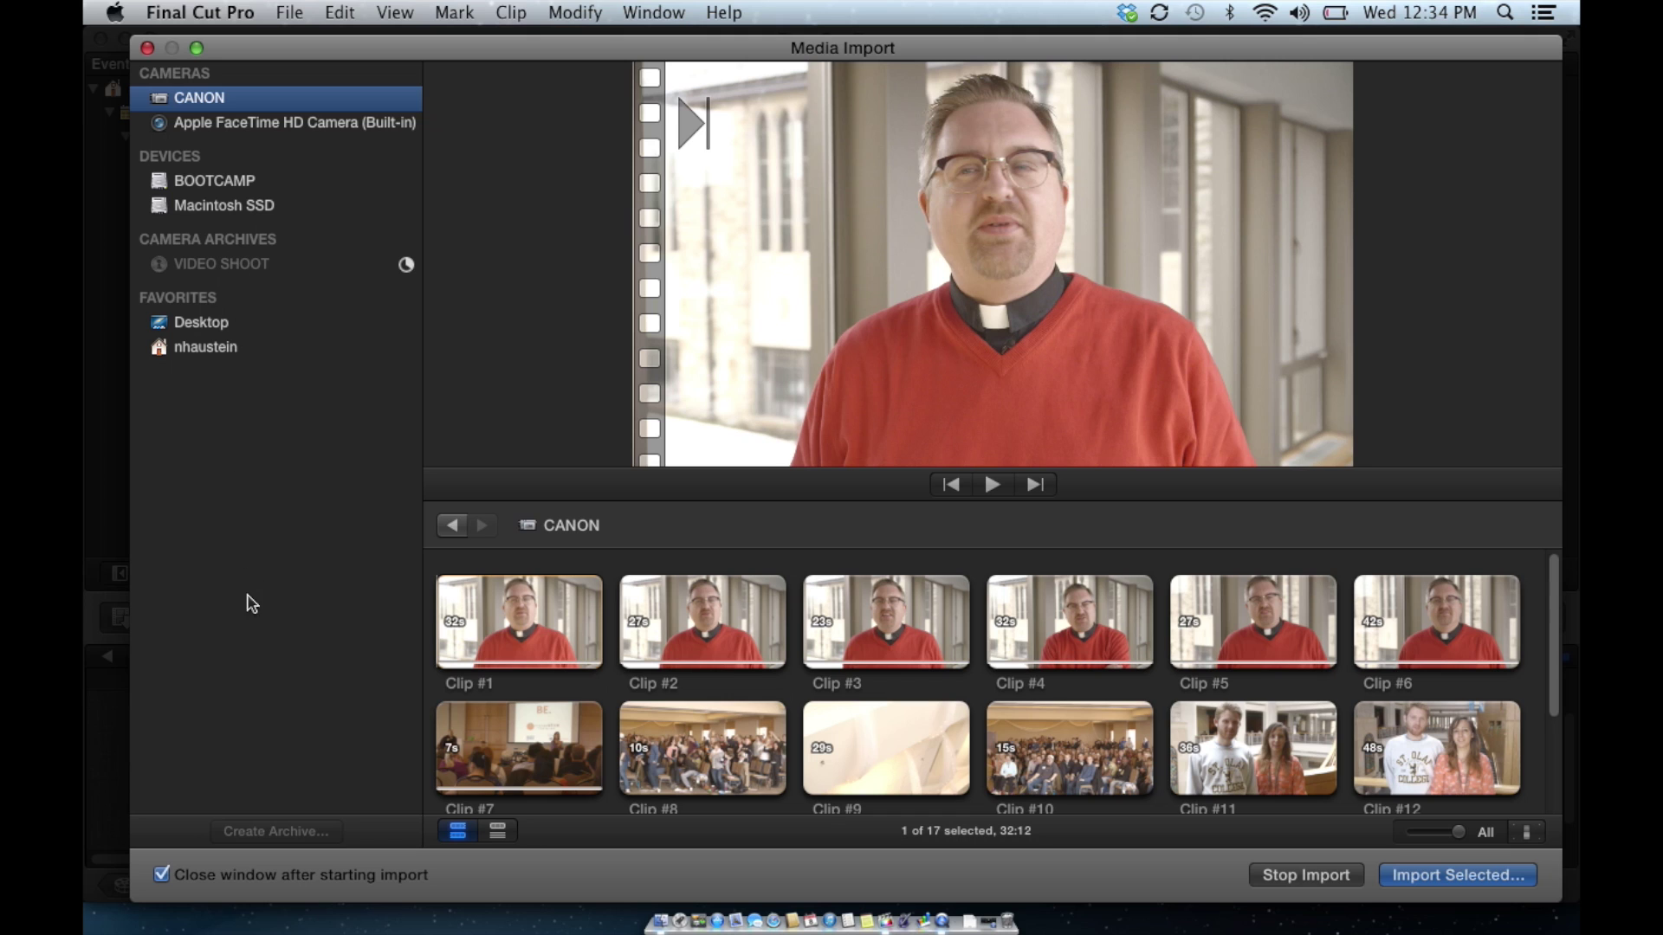
Step: Hide Final Cut Pro and open Movies > Final Cut Camera Archives in Finder
left_click(662, 923)
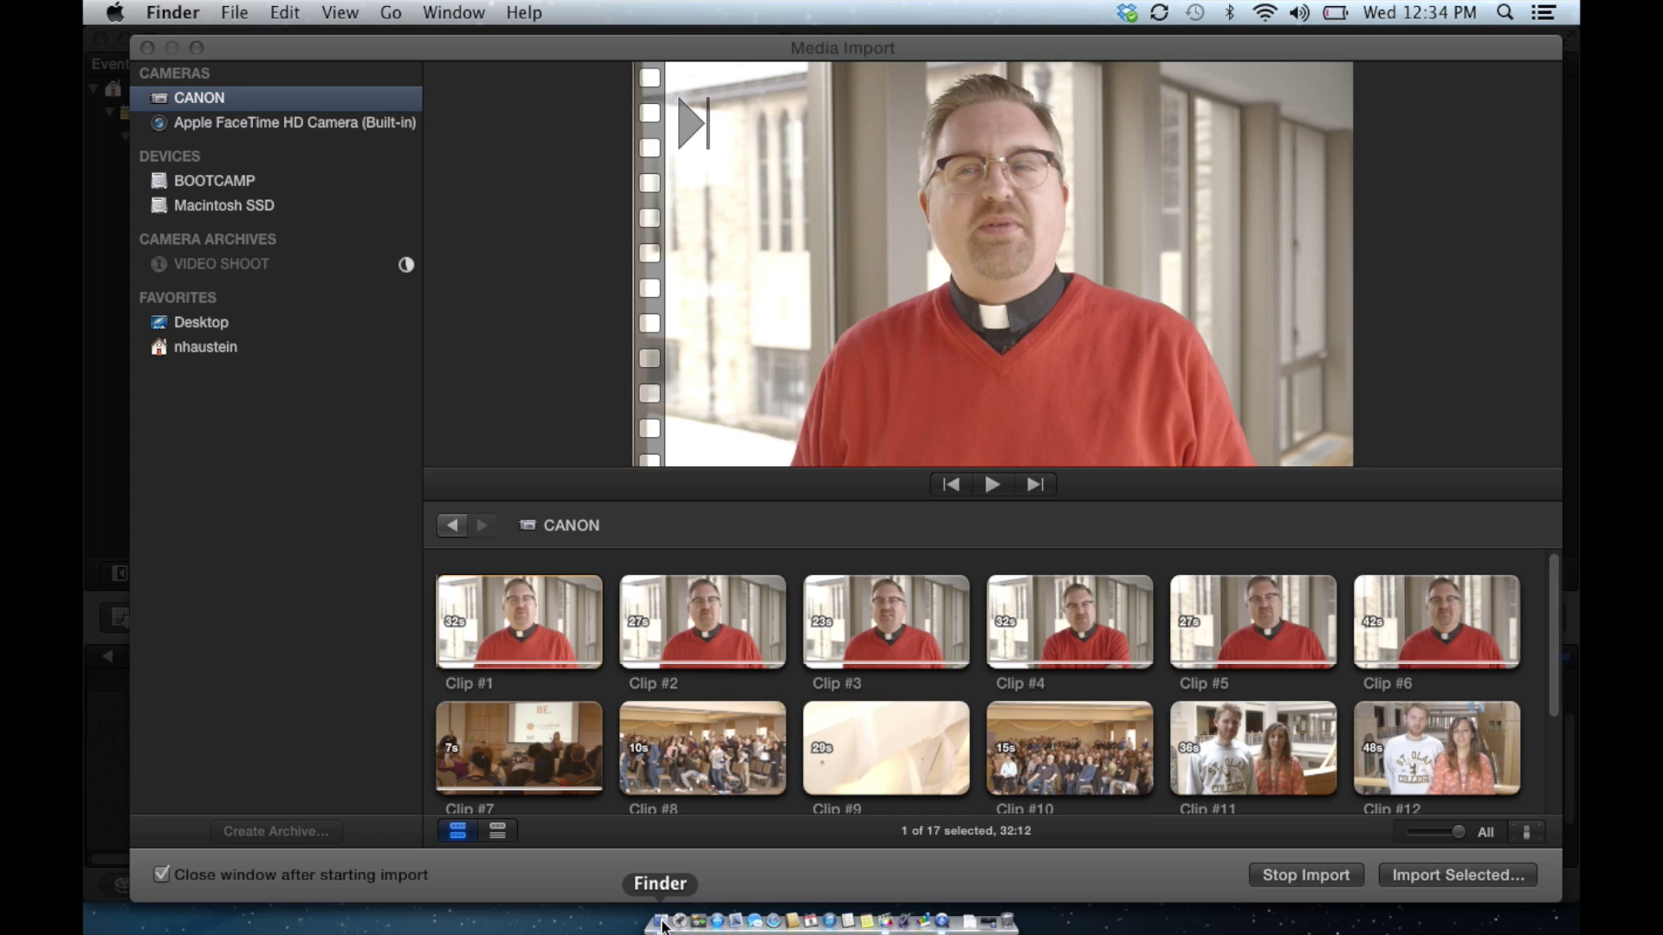
left_click(1202, 51)
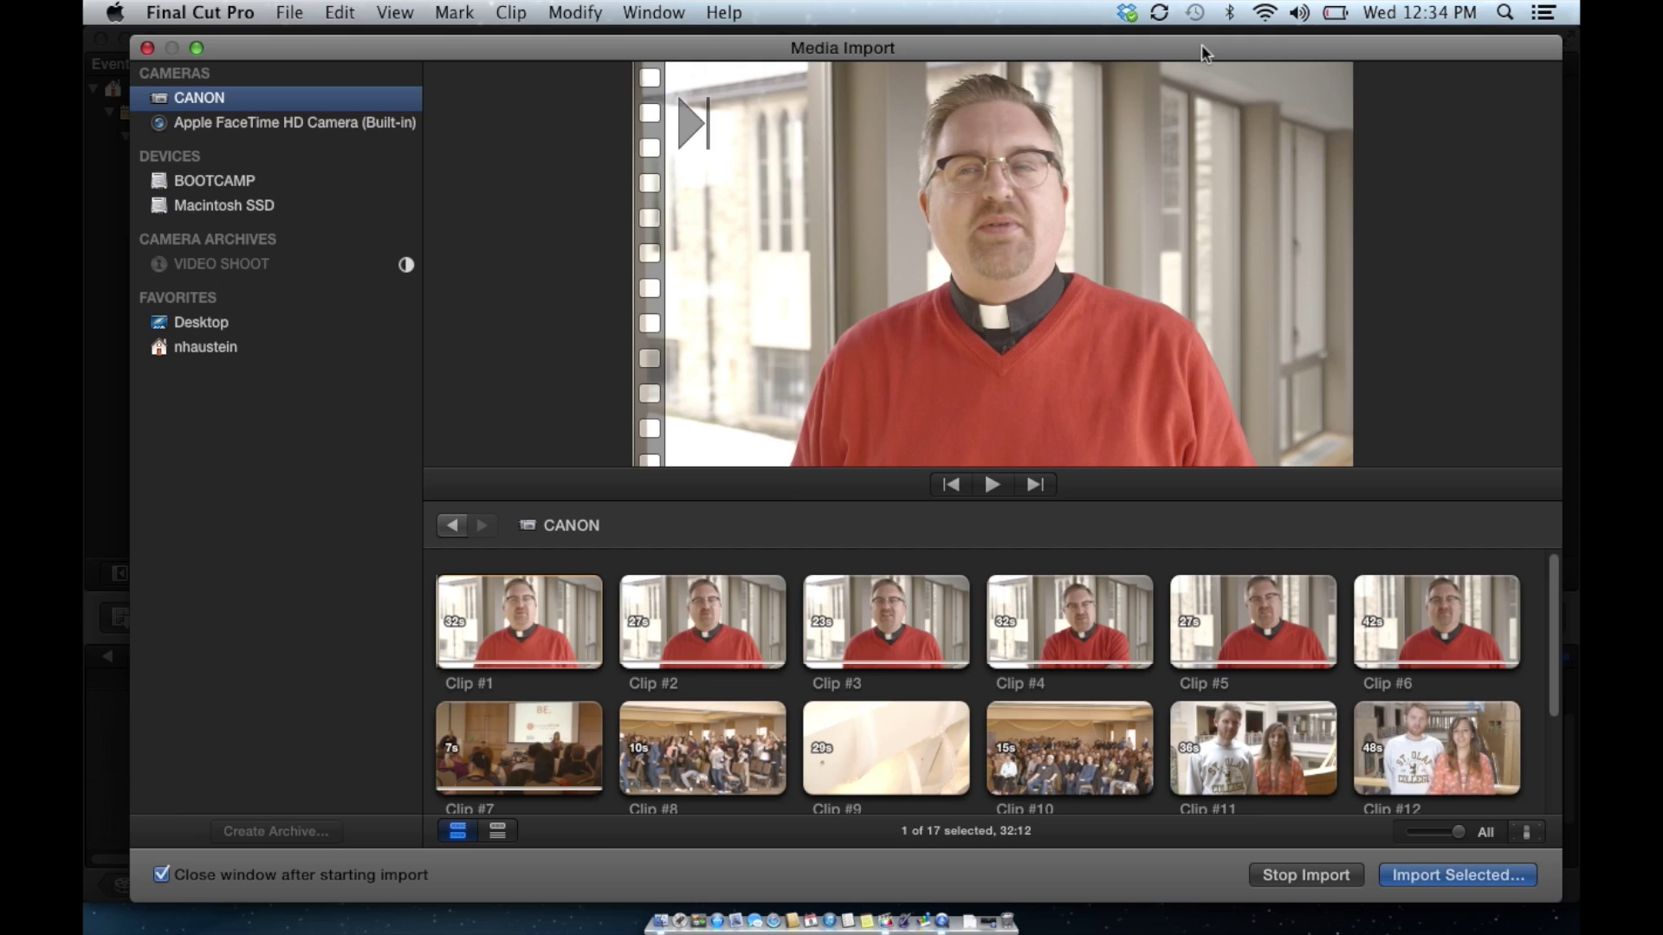
key("super+h")
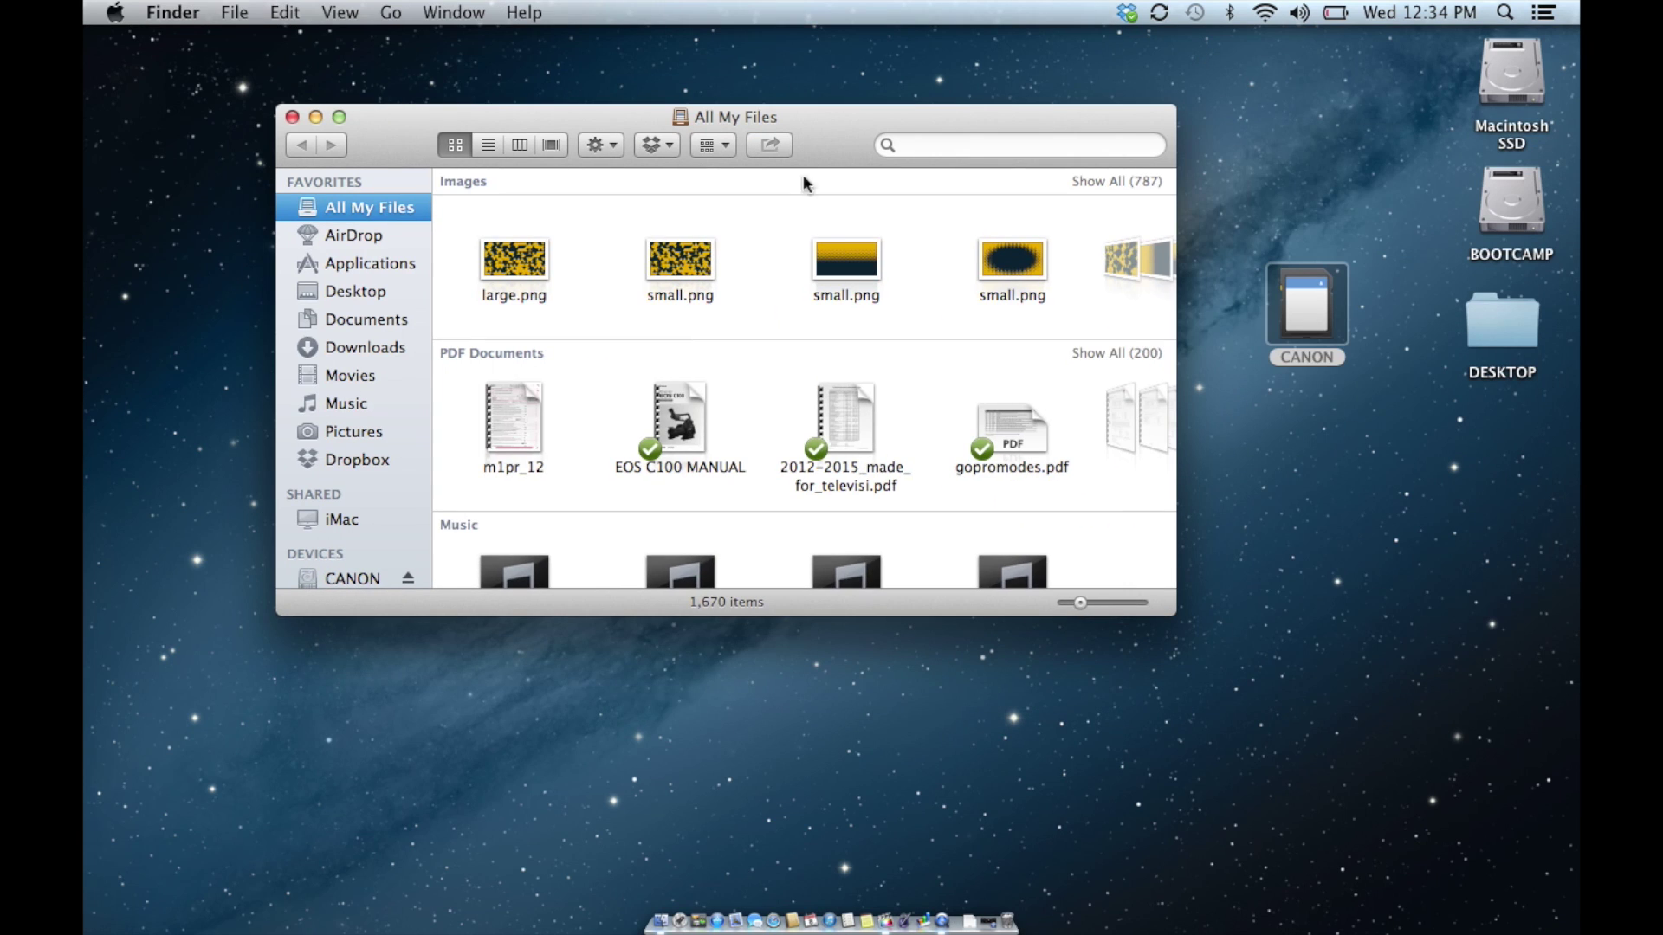
left_click(348, 389)
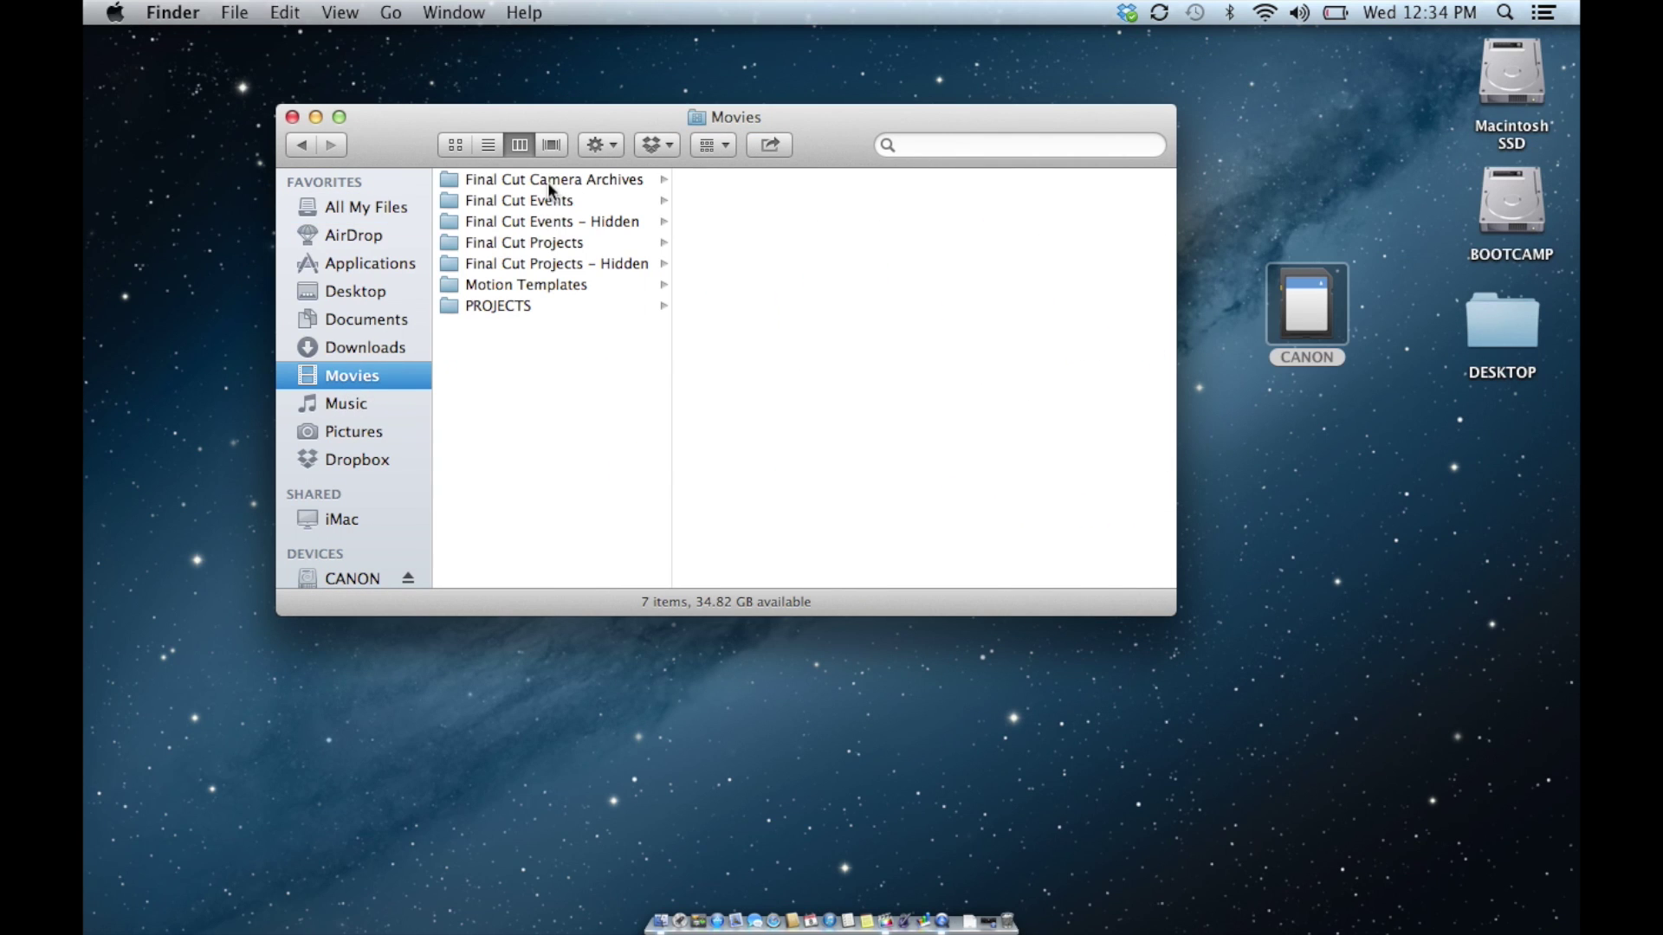
left_click(550, 182)
Step: Show VIDEO SHOOT's package contents and preview the PRIVATE bundle and FCArchMetadata.plist
key("Right")
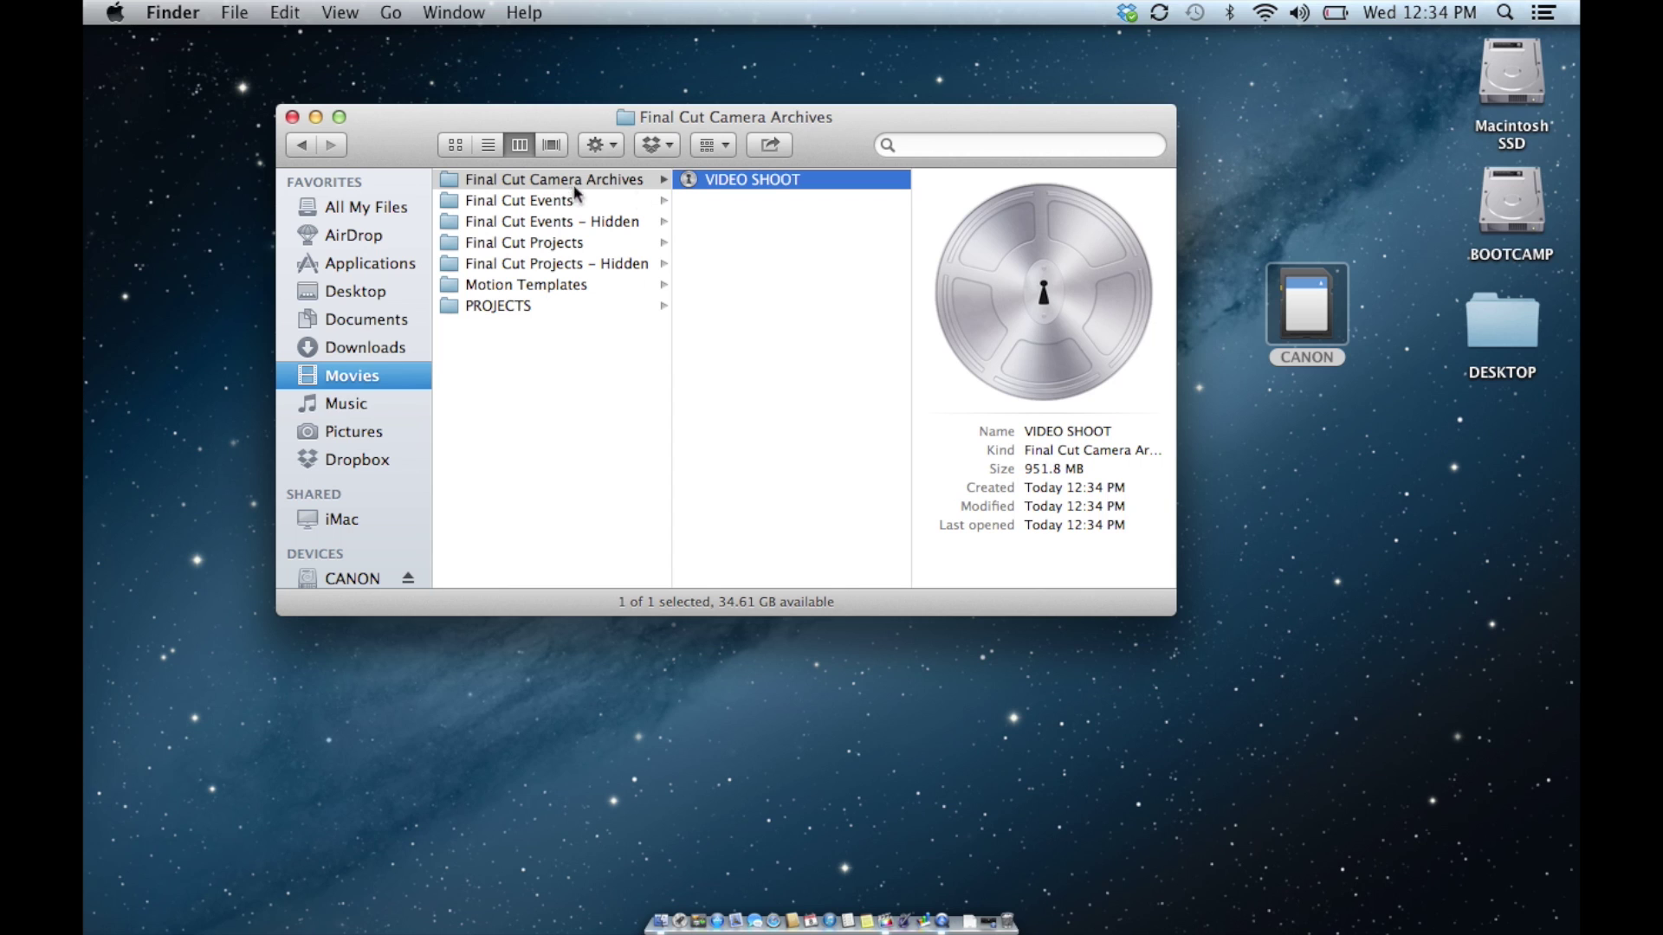
left_click(545, 178)
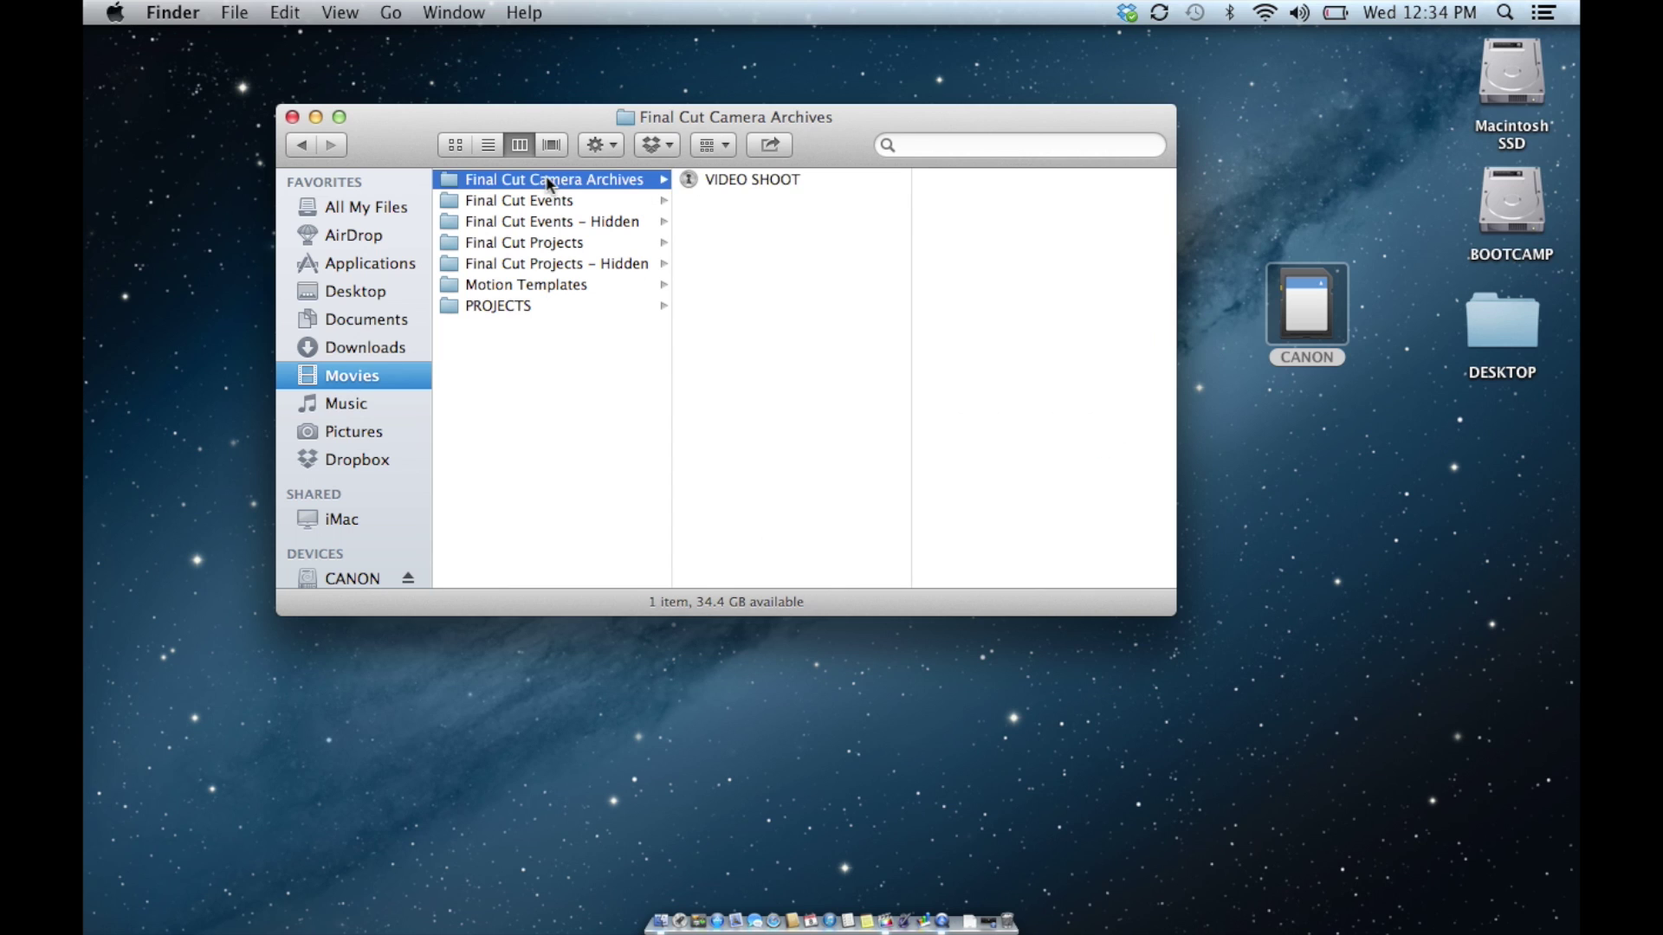
left_click(728, 184)
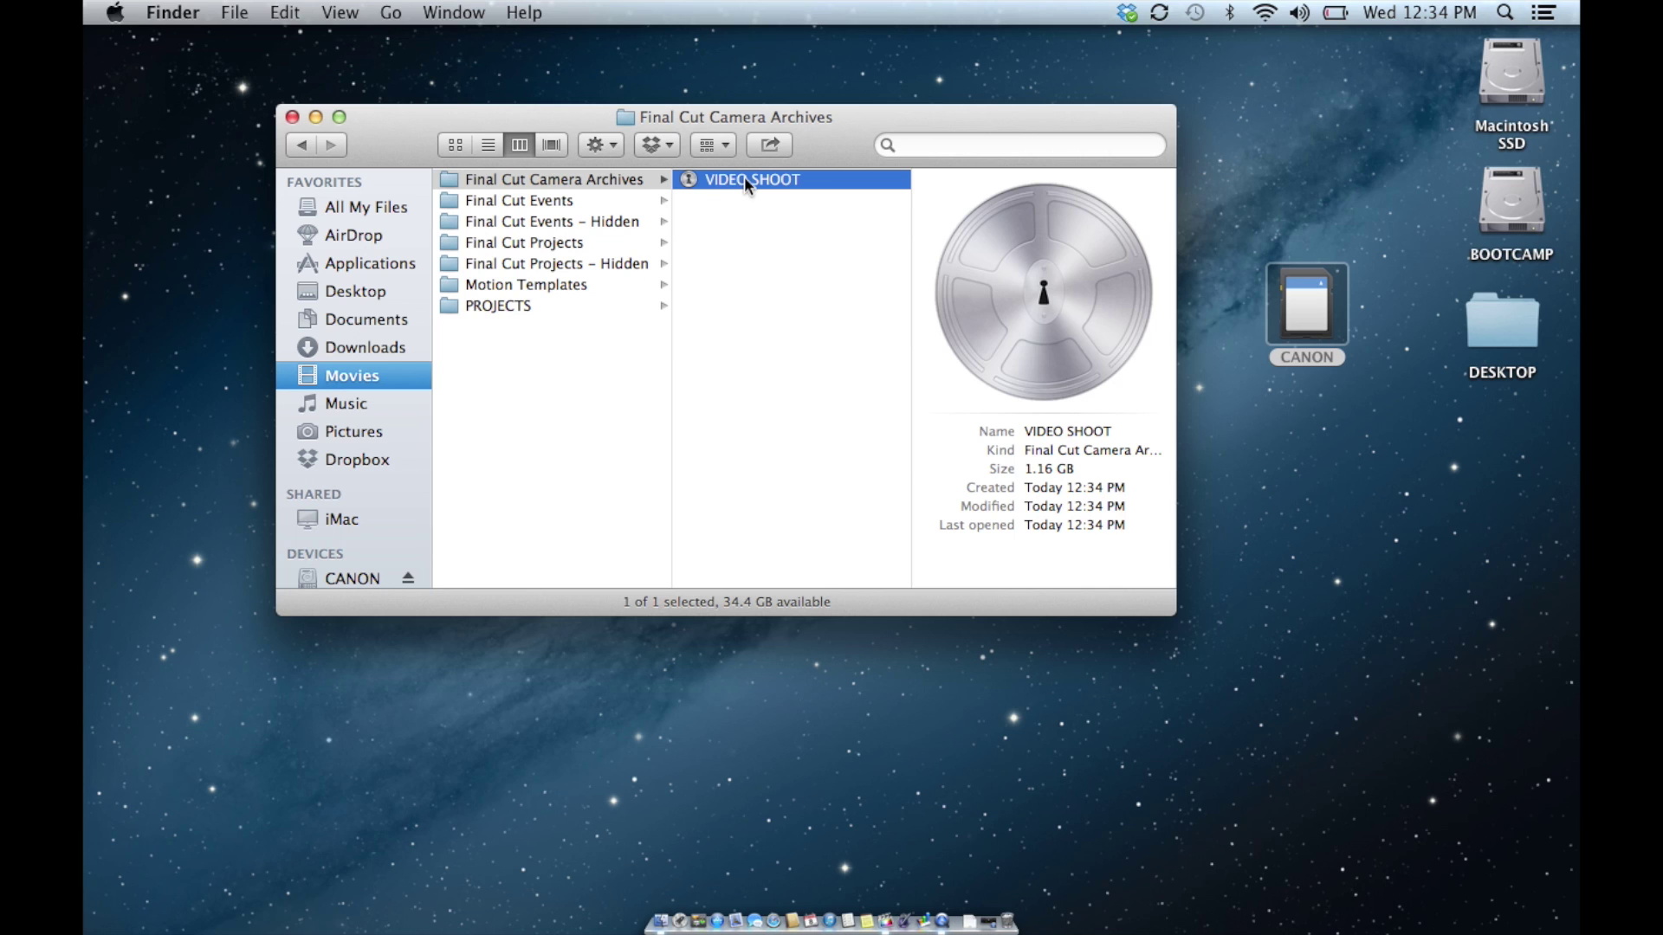
right_click(745, 177)
left_click(717, 179)
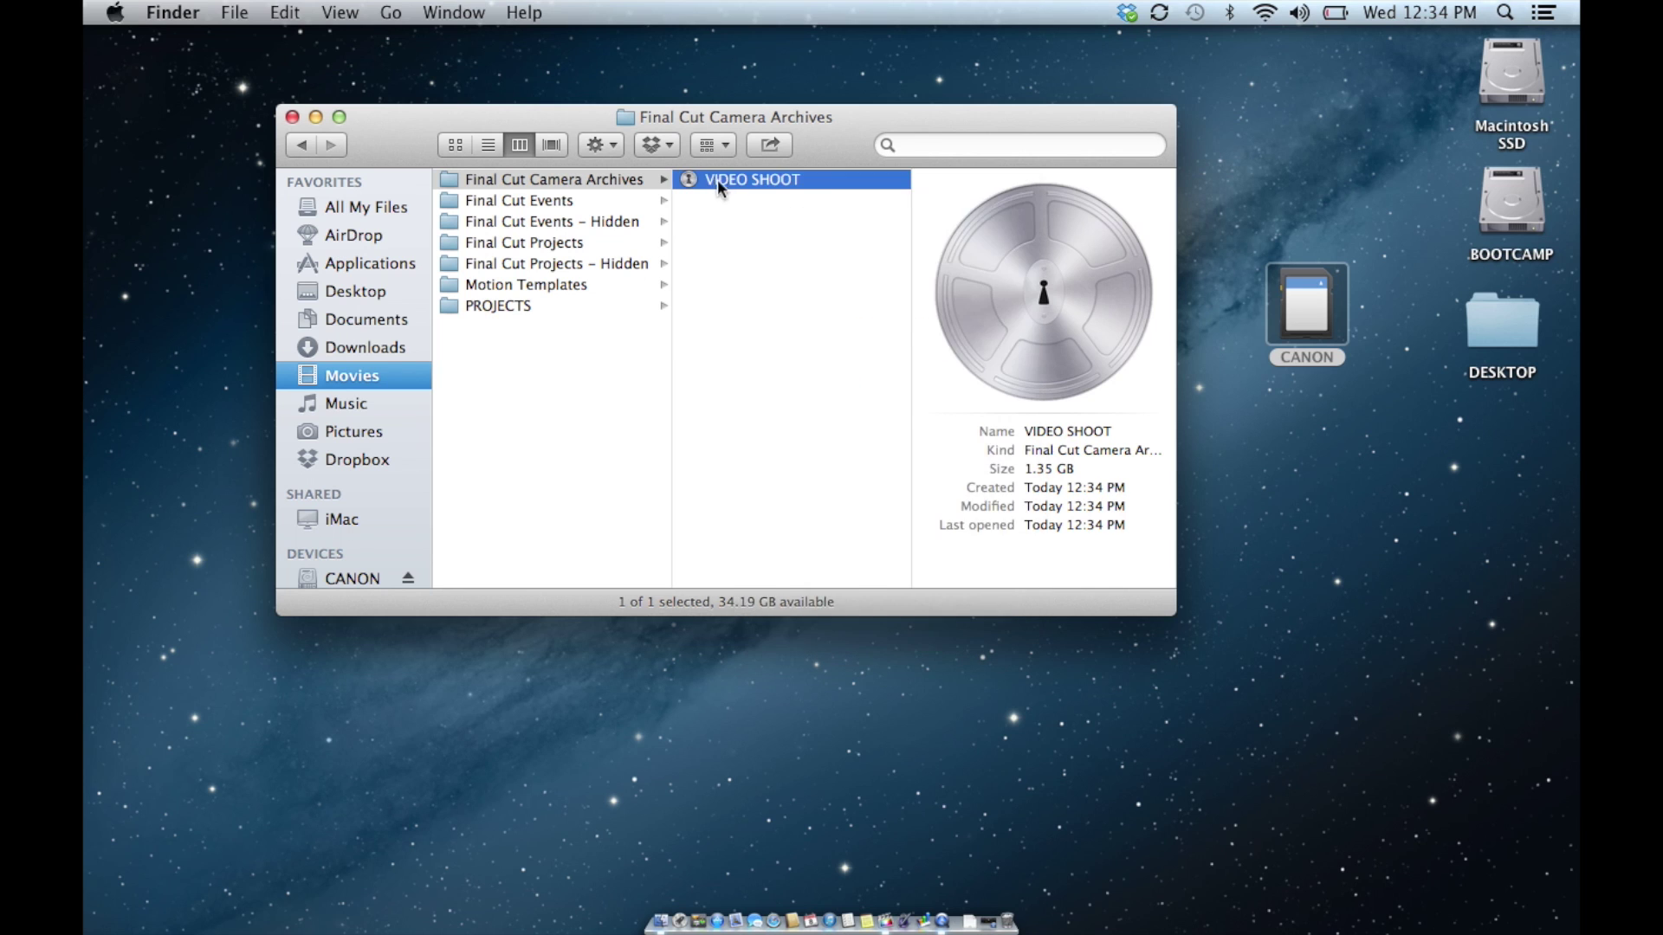
right_click(719, 179)
left_click(793, 231)
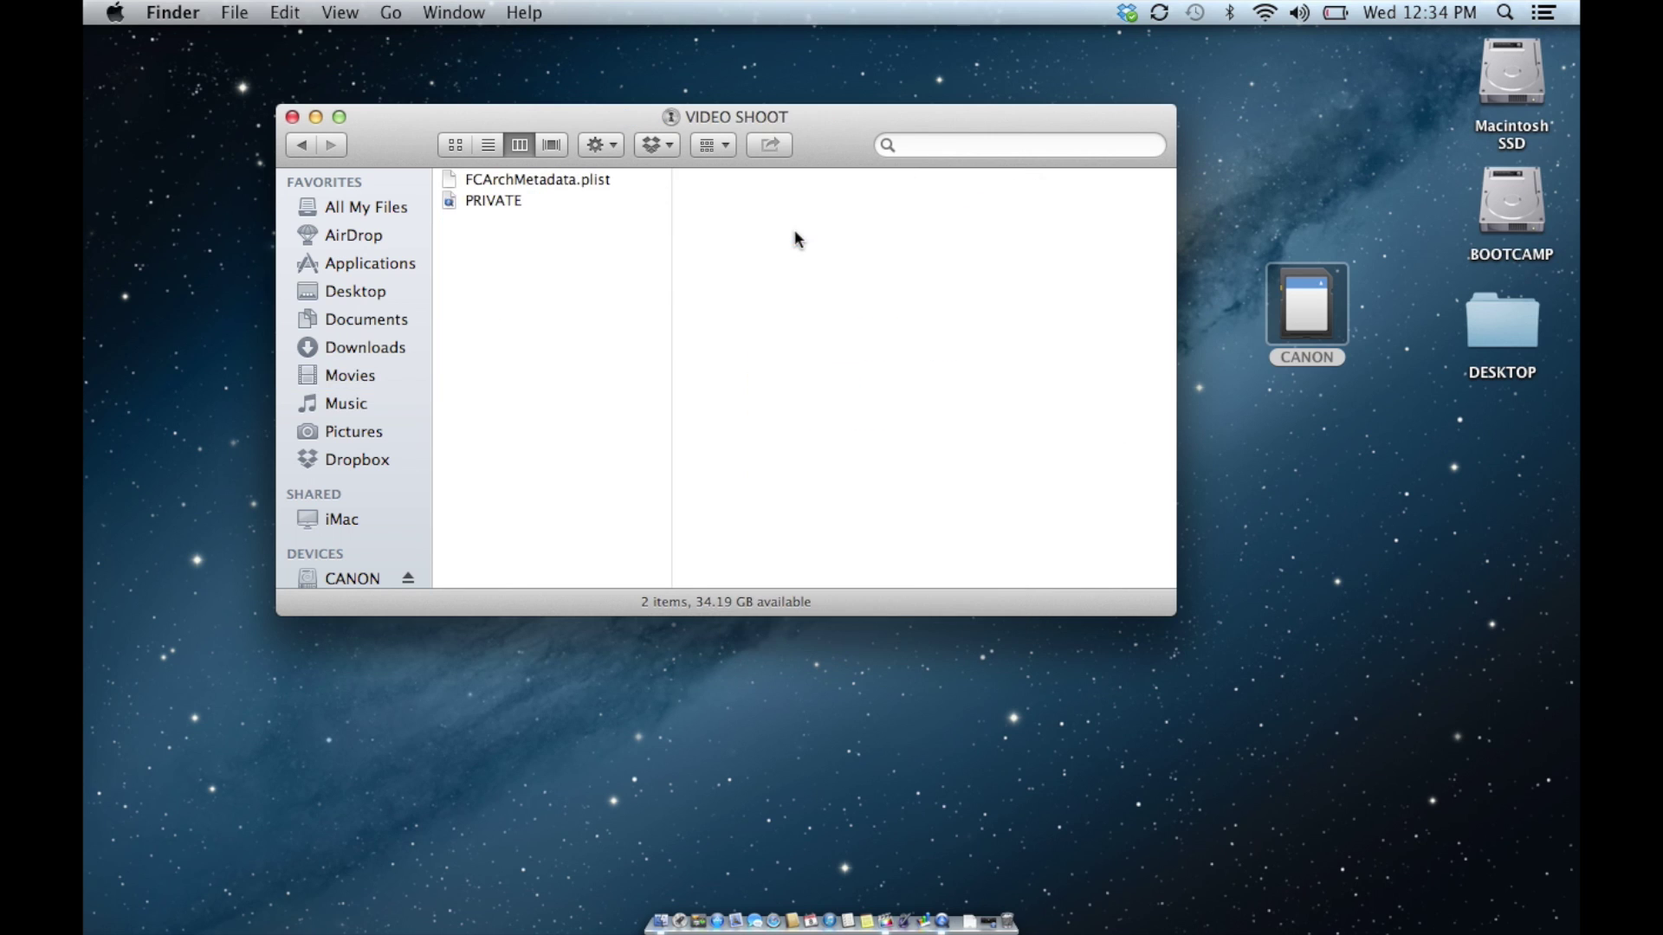
left_click(498, 200)
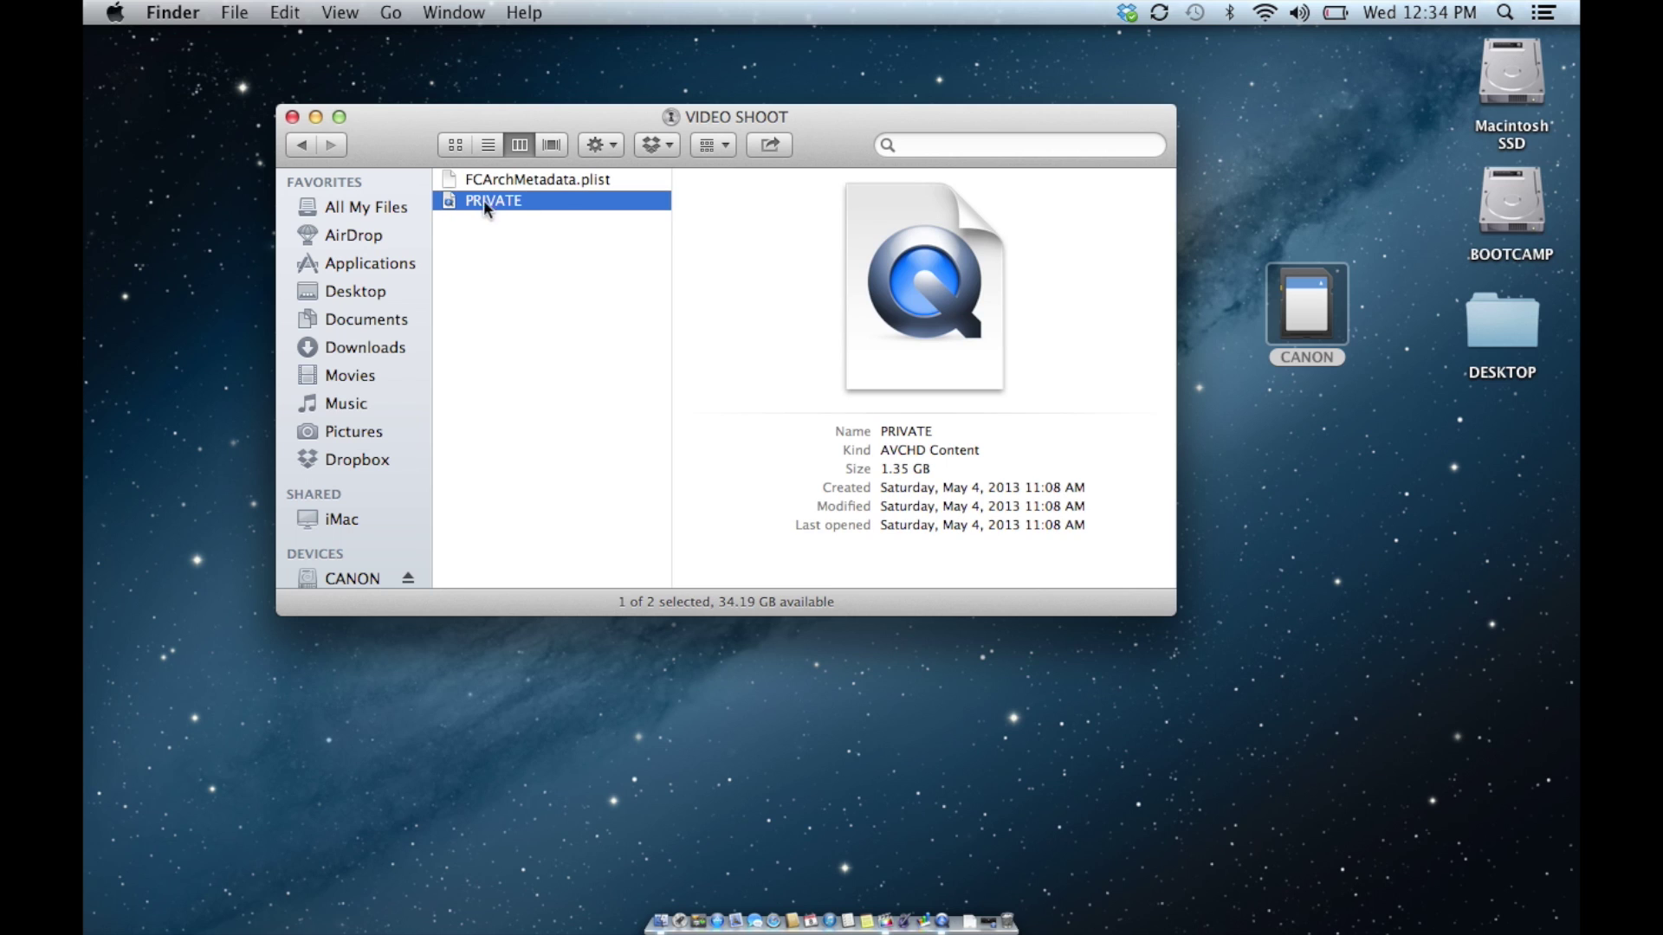
left_click(517, 180)
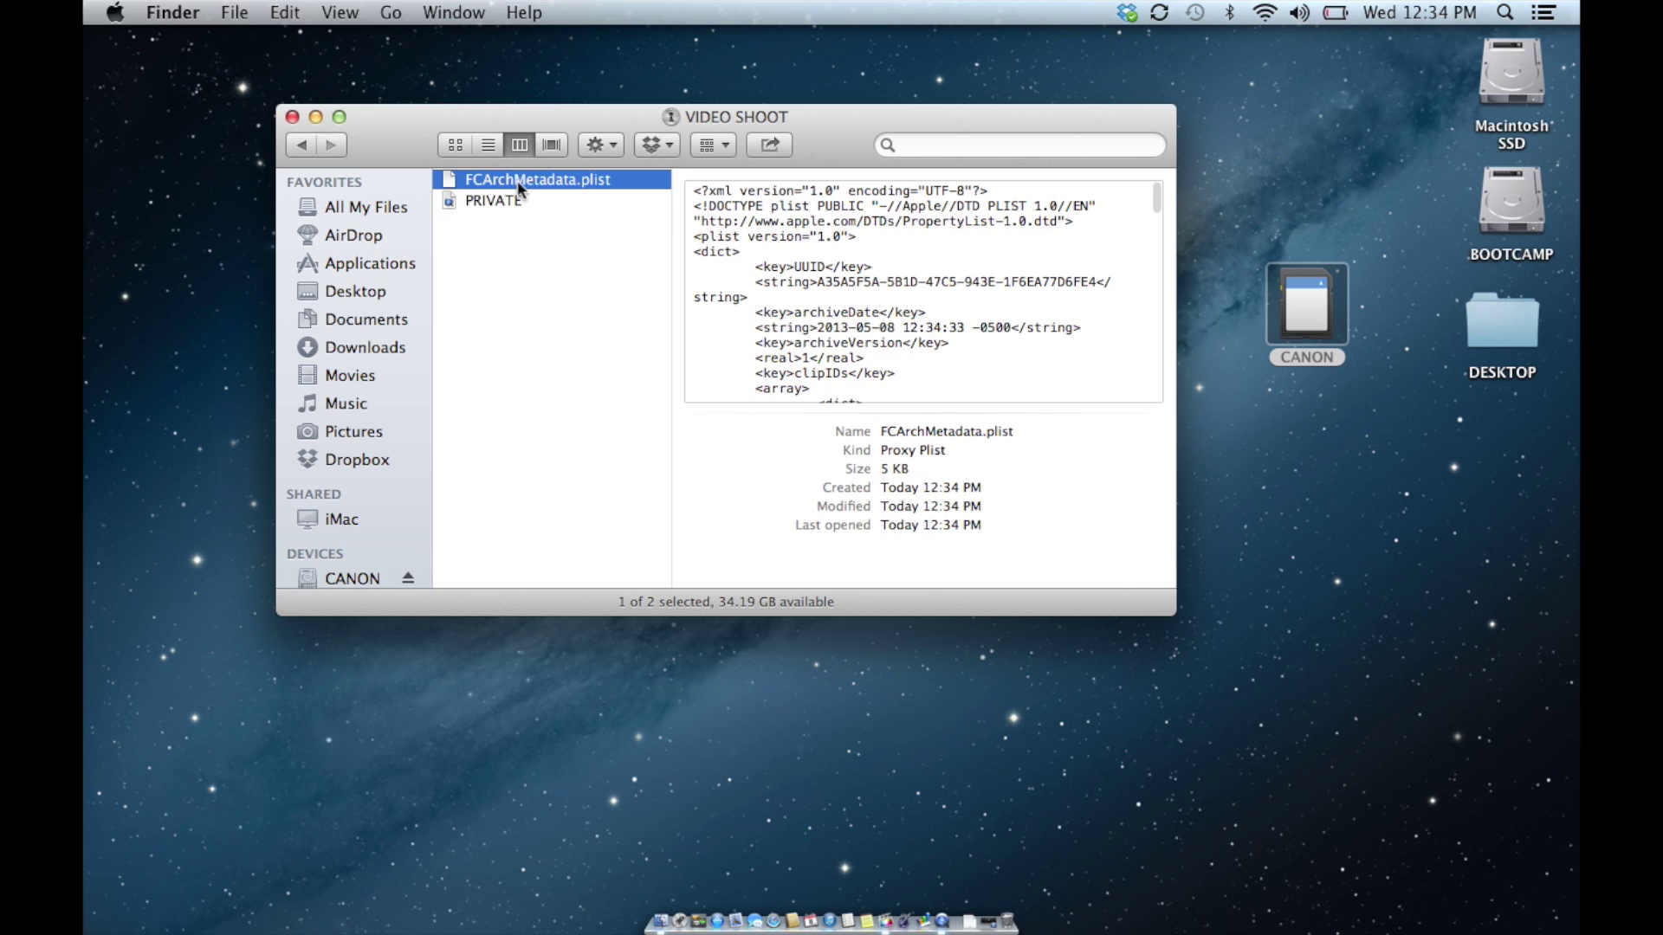